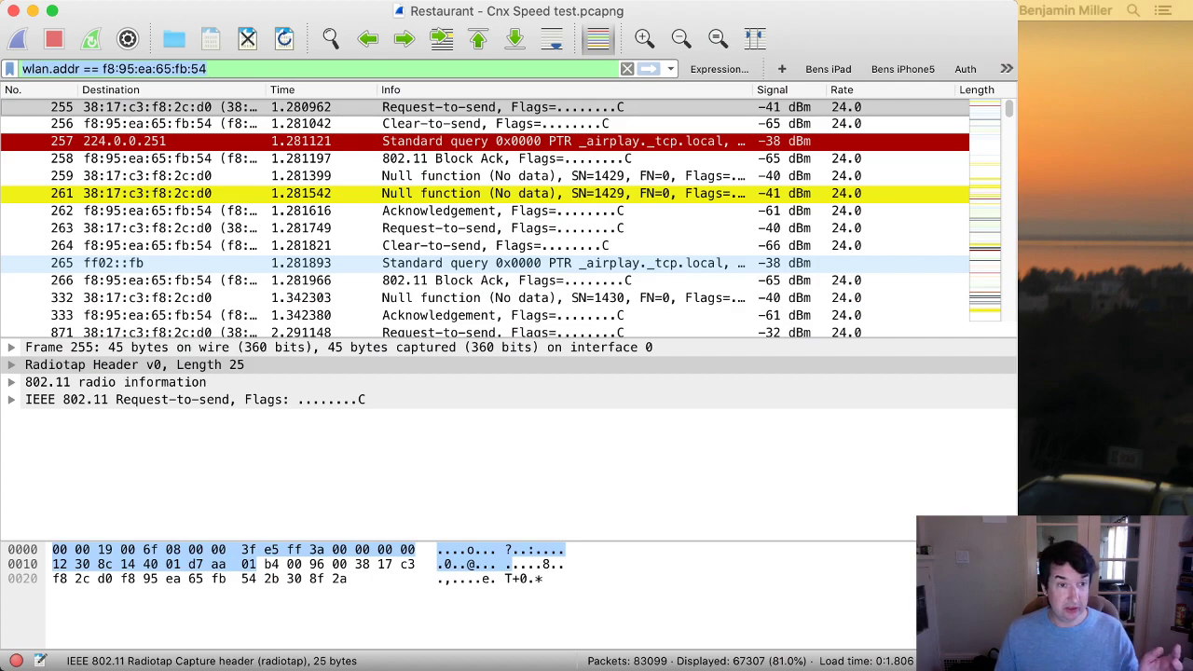
- Append "and" to the wlan.addr display filter and open the display filter expression builder
drag(1008, 108, 1009, 168)
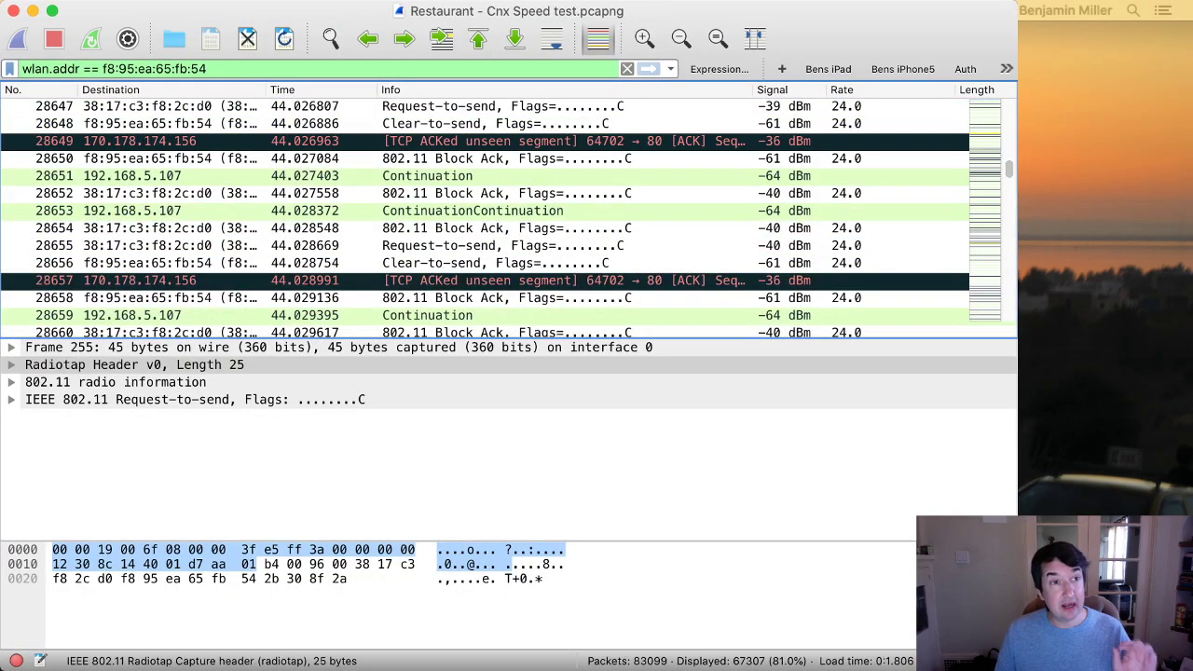
click(207, 68)
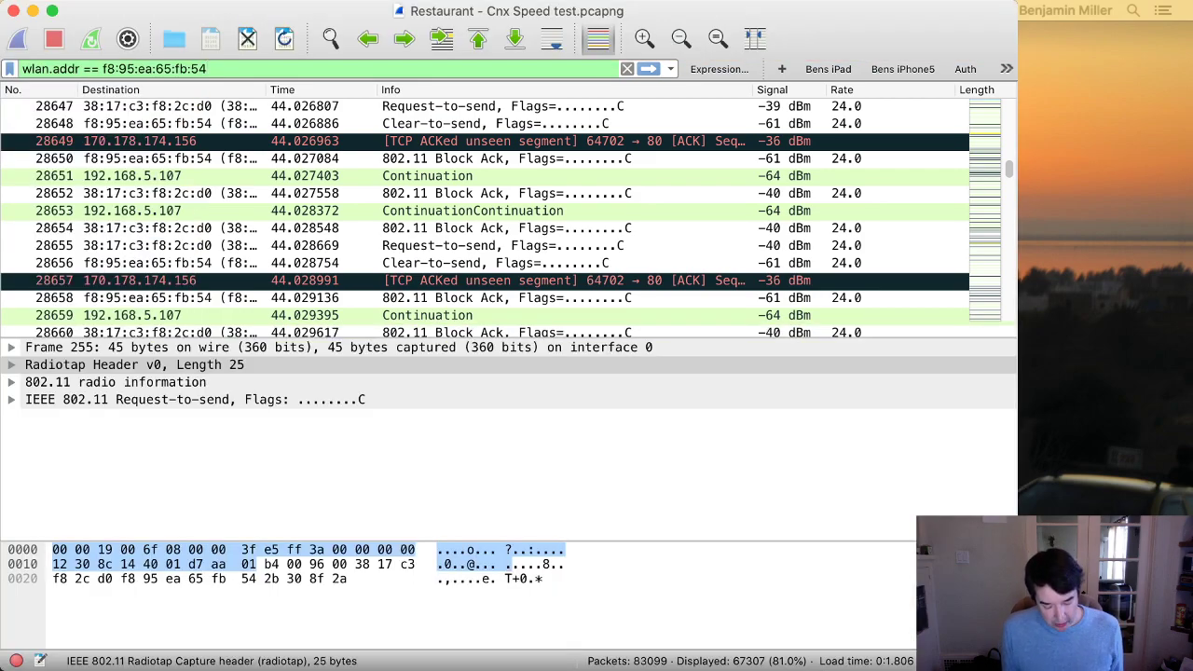
text(and)
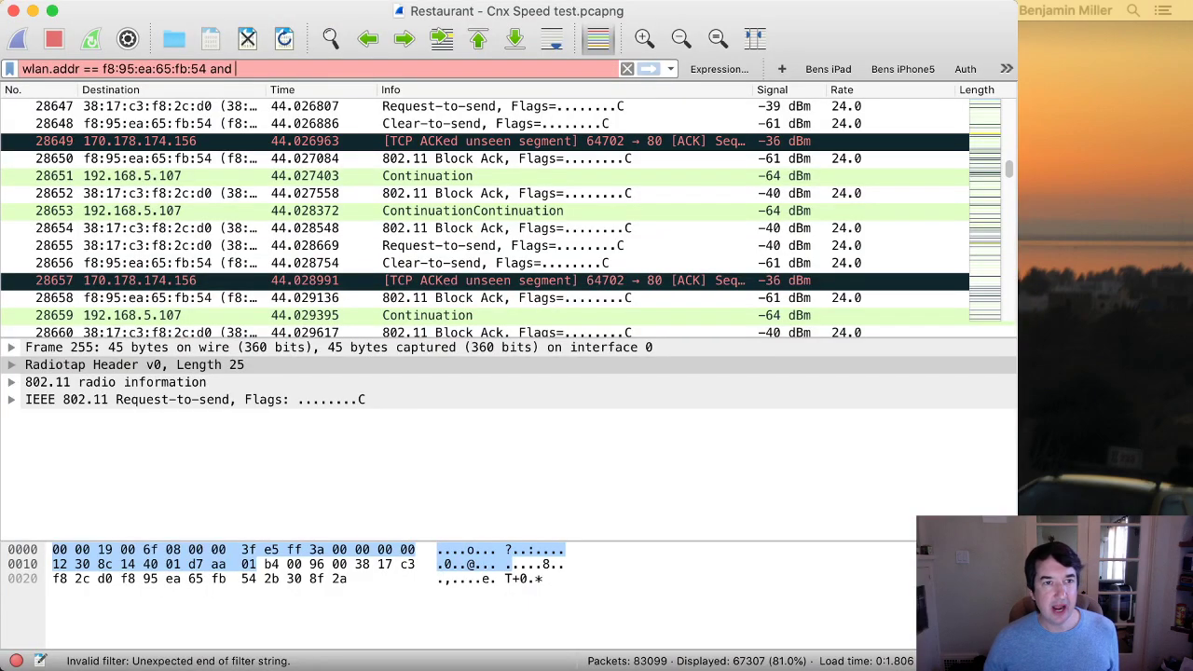
click(719, 69)
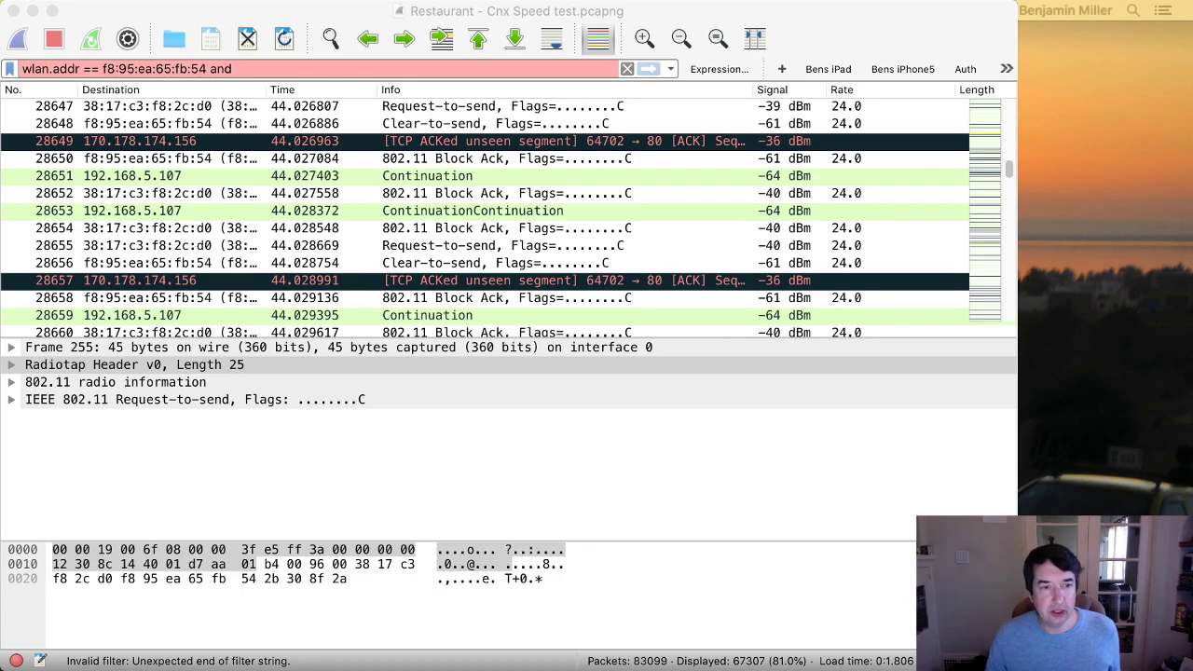
key(super+Tab)
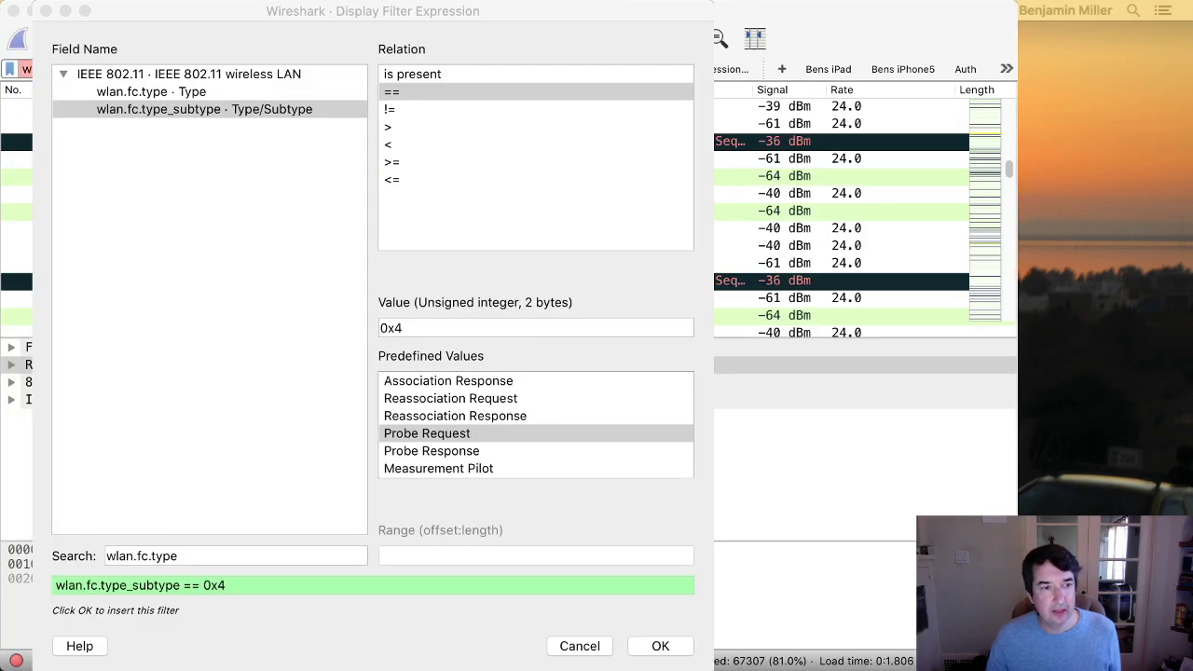
- Build the expression wlan.fc.type_subtype == 0x4 for Probe Request and insert it into the display filter
click(164, 555)
double_click(164, 556)
click(178, 556)
key(super+a)
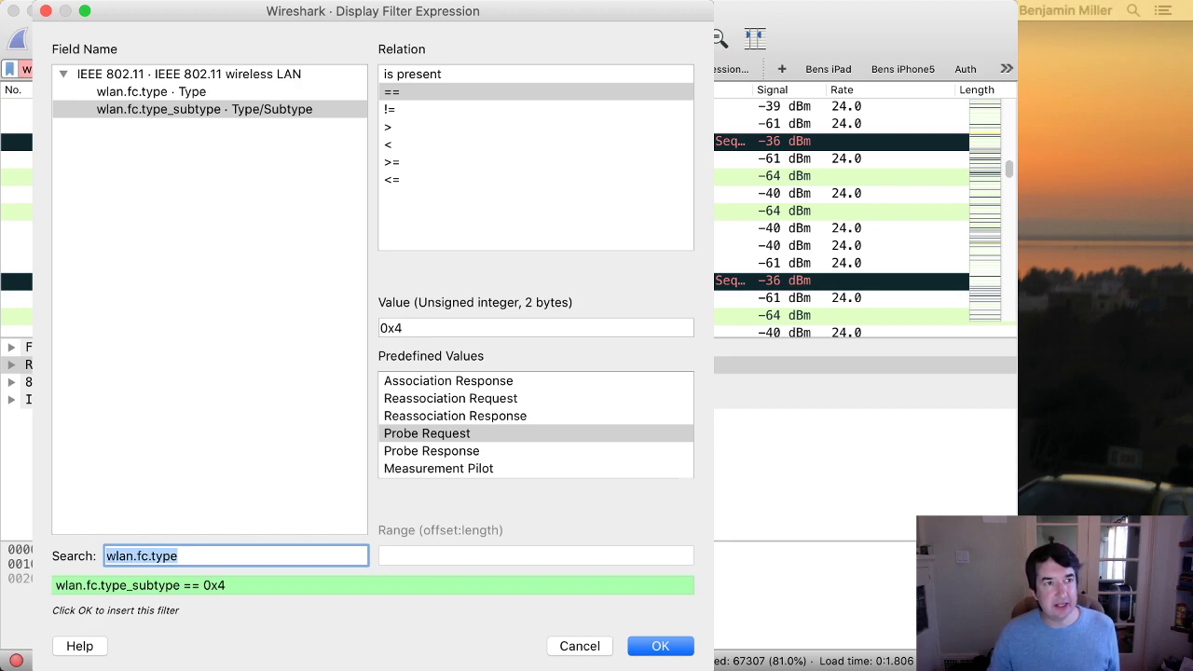
click(189, 74)
key(Left)
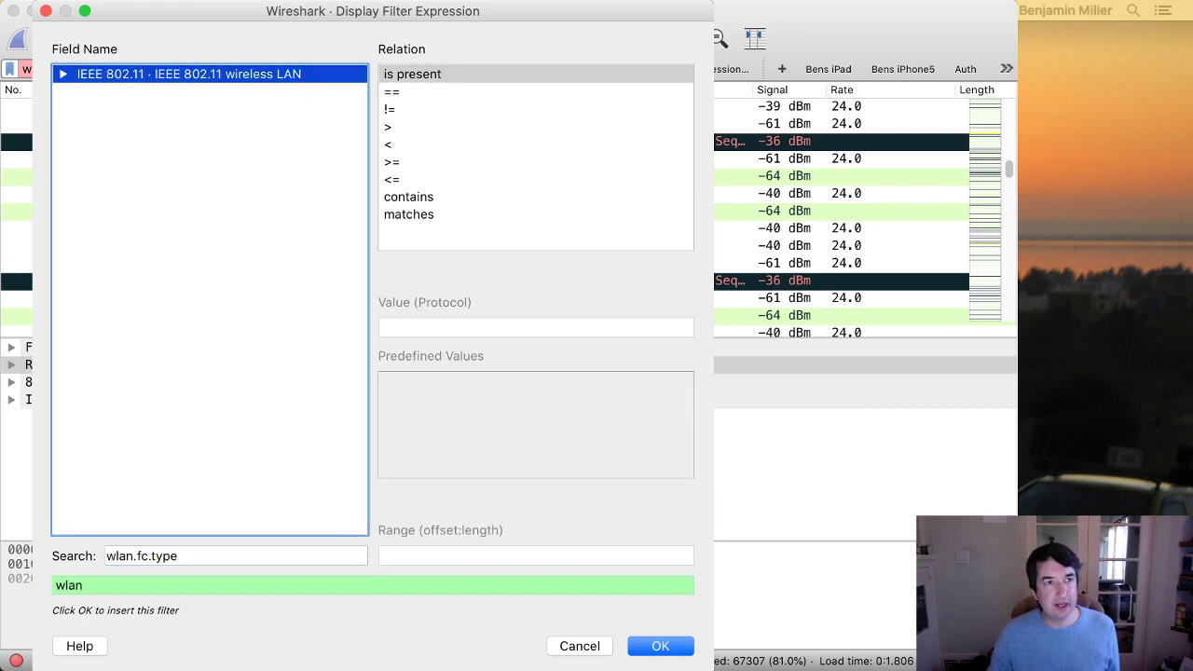
key(Right)
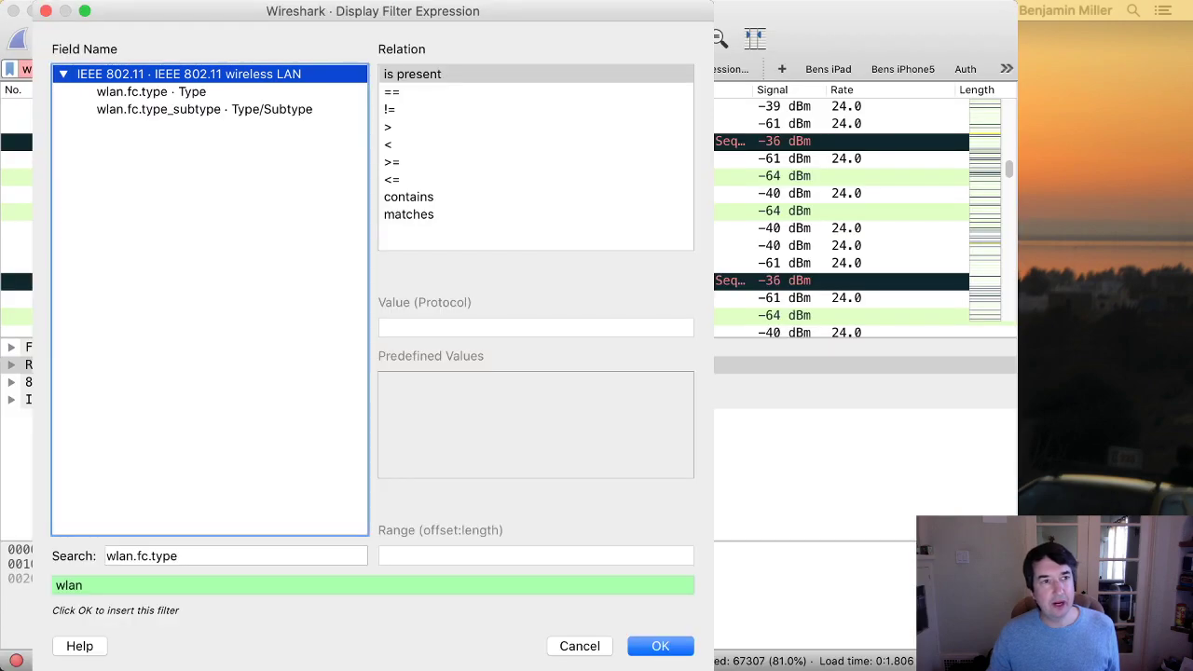
click(204, 109)
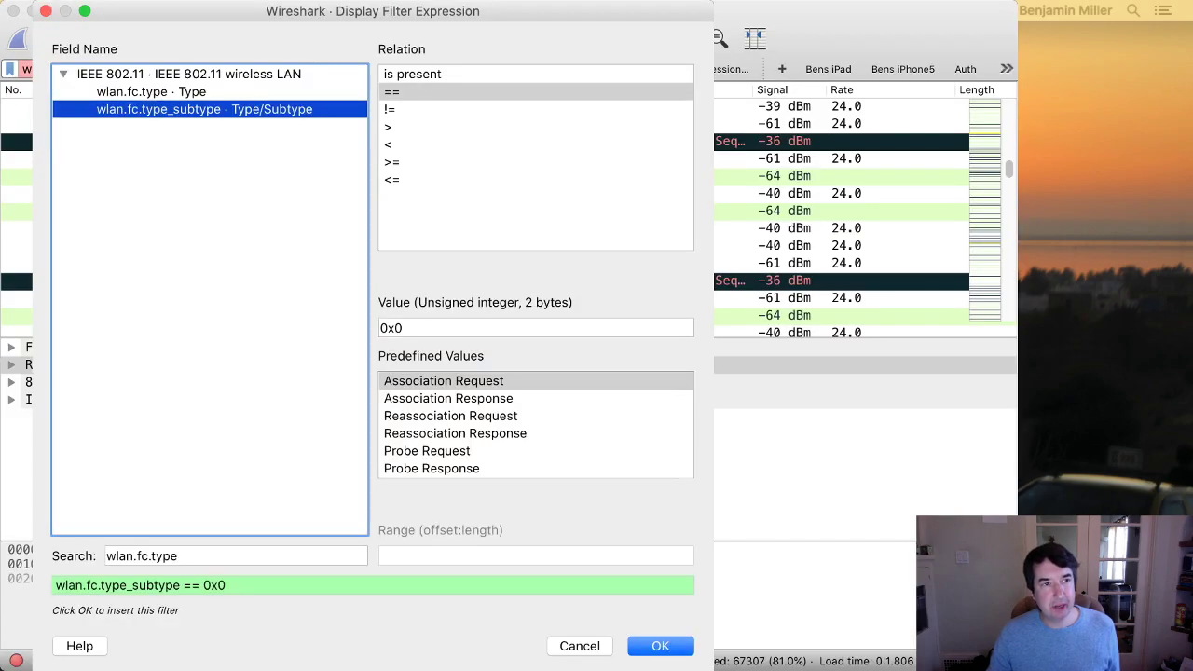
key(Tab)
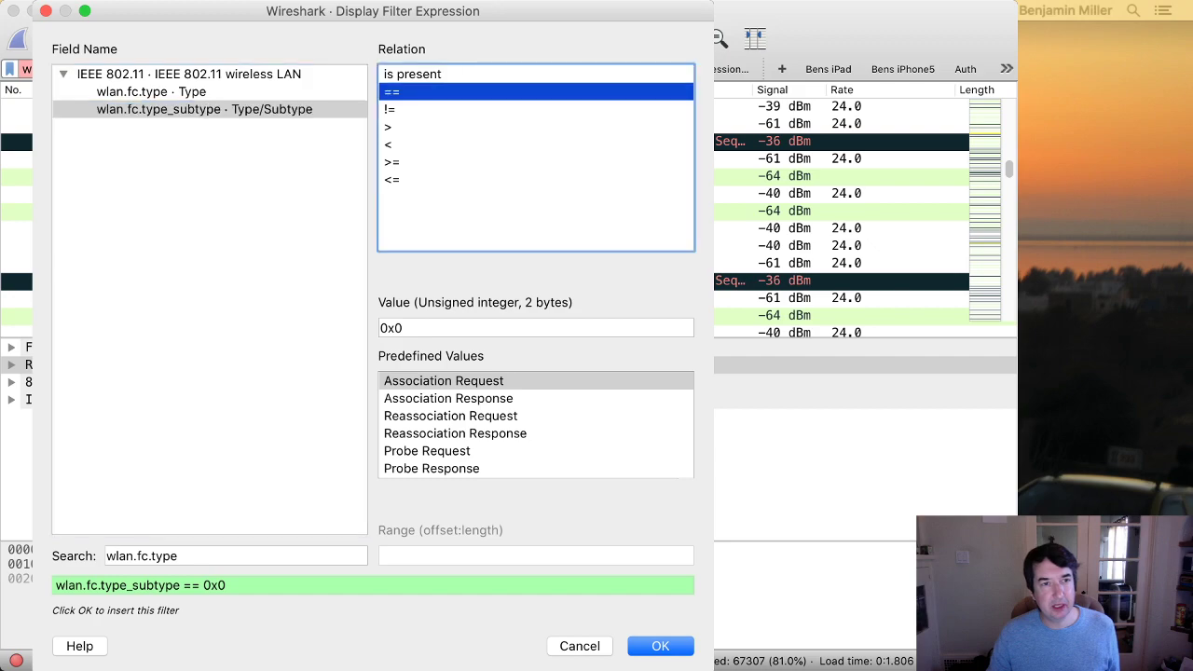
click(427, 450)
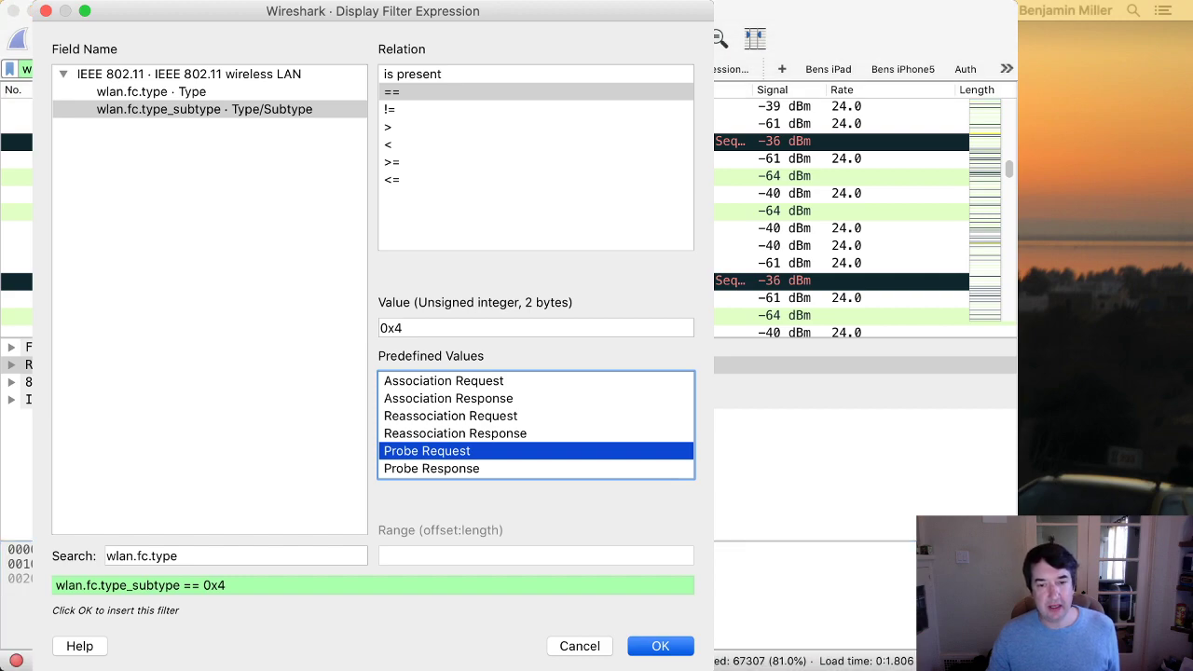
key(Return)
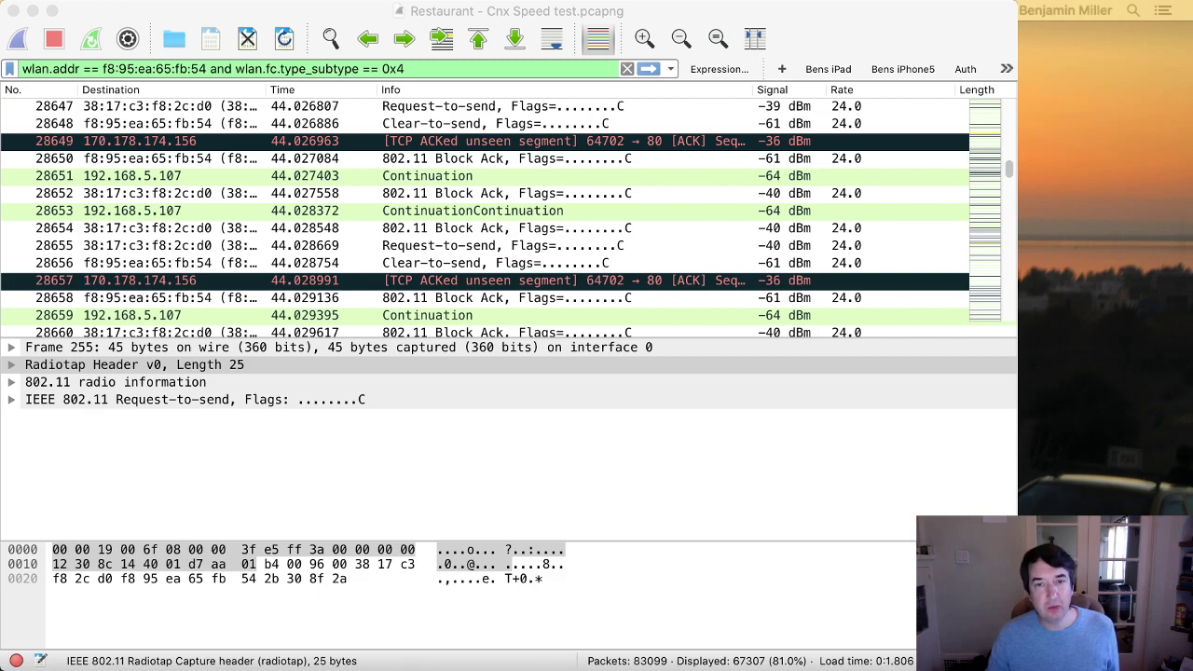
- Apply the combined client address and probe request filter to the packet list
click(405, 69)
drag(405, 69, 199, 69)
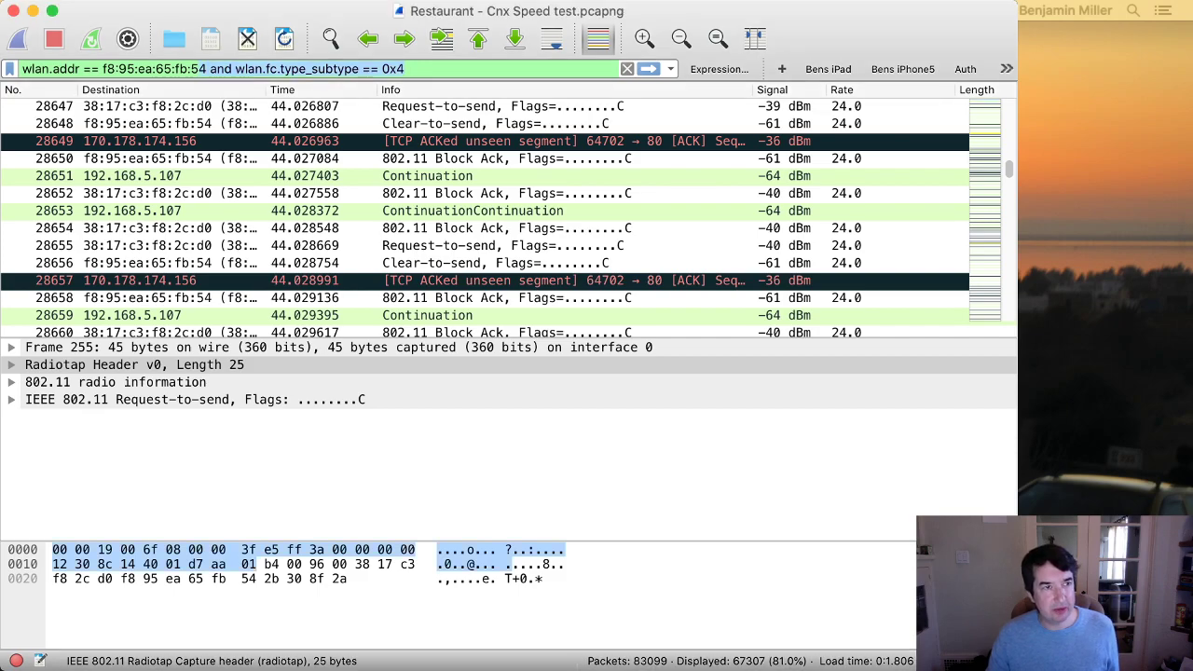
click(235, 69)
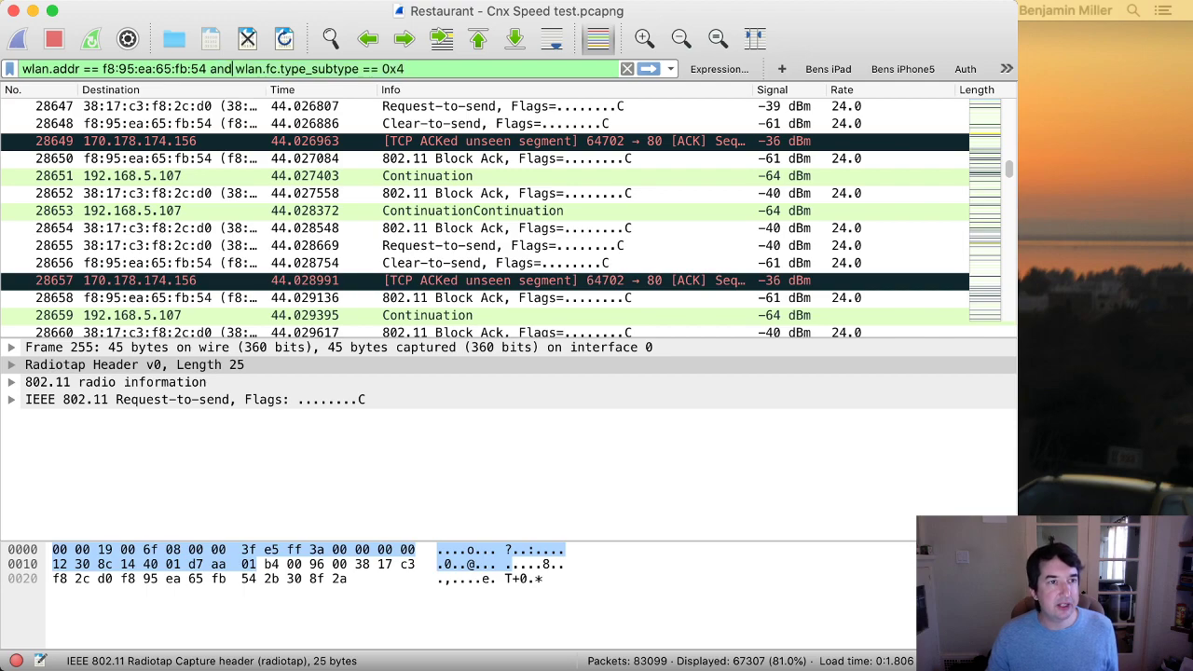
drag(235, 69, 404, 69)
key(Return)
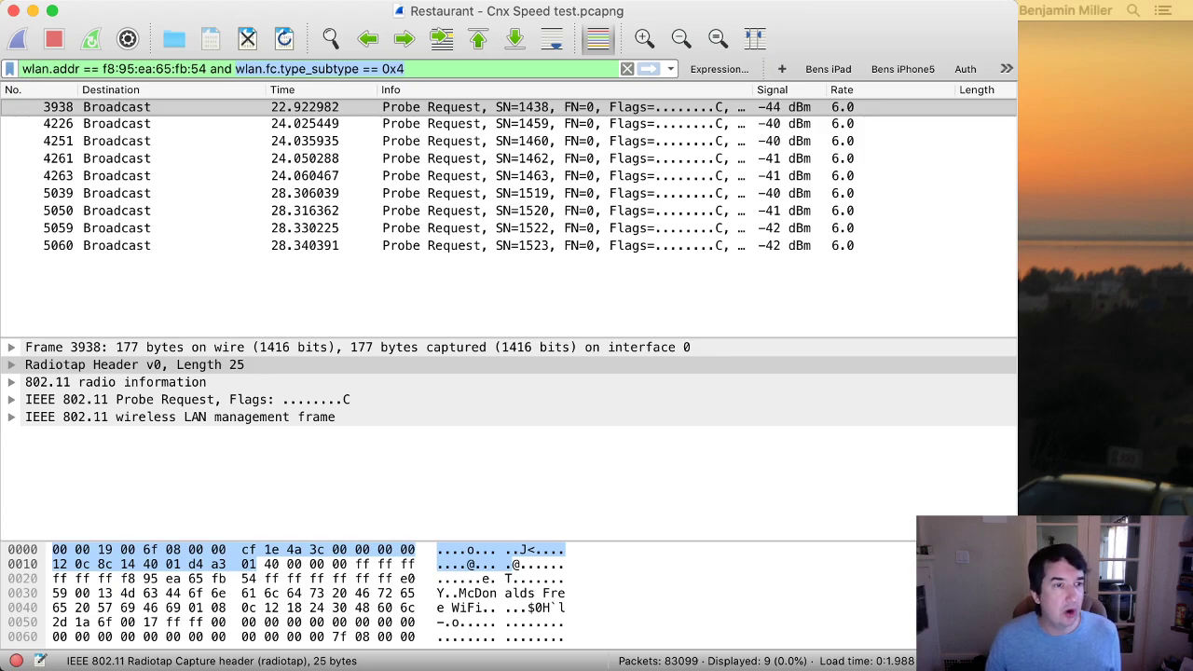
- Expand the wireless LAN management frame's tagged parameters in packet 3938 and examine its SSID parameter set
click(11, 399)
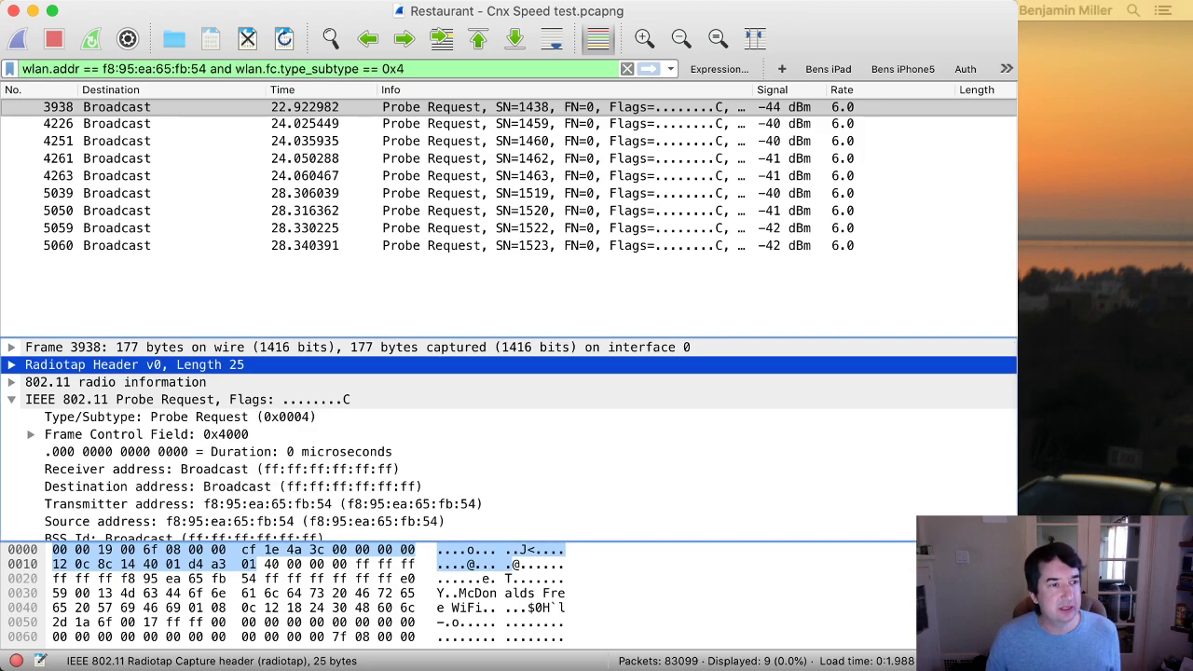
click(11, 399)
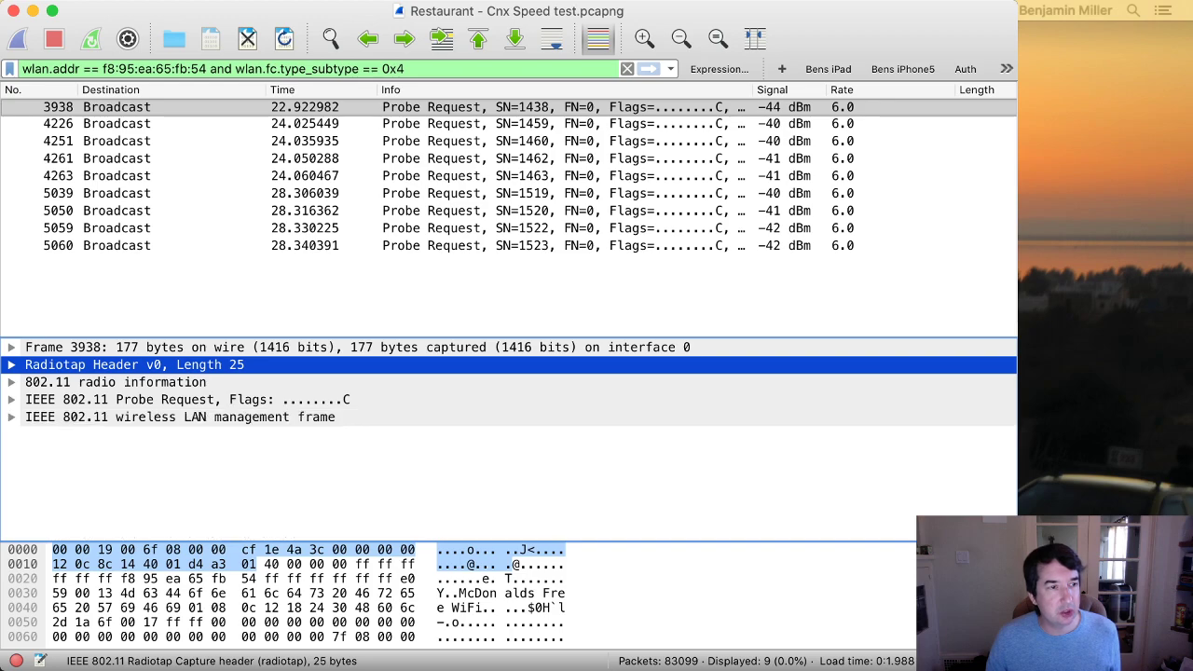
click(11, 416)
click(30, 434)
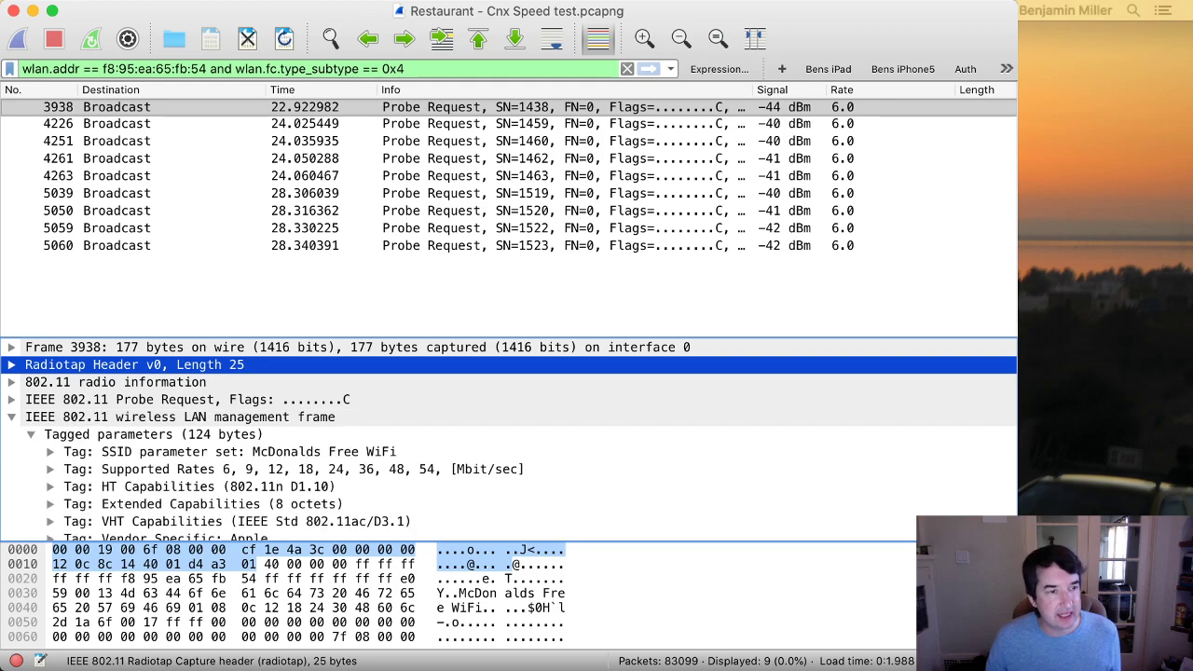
scroll(508, 438, down, 3)
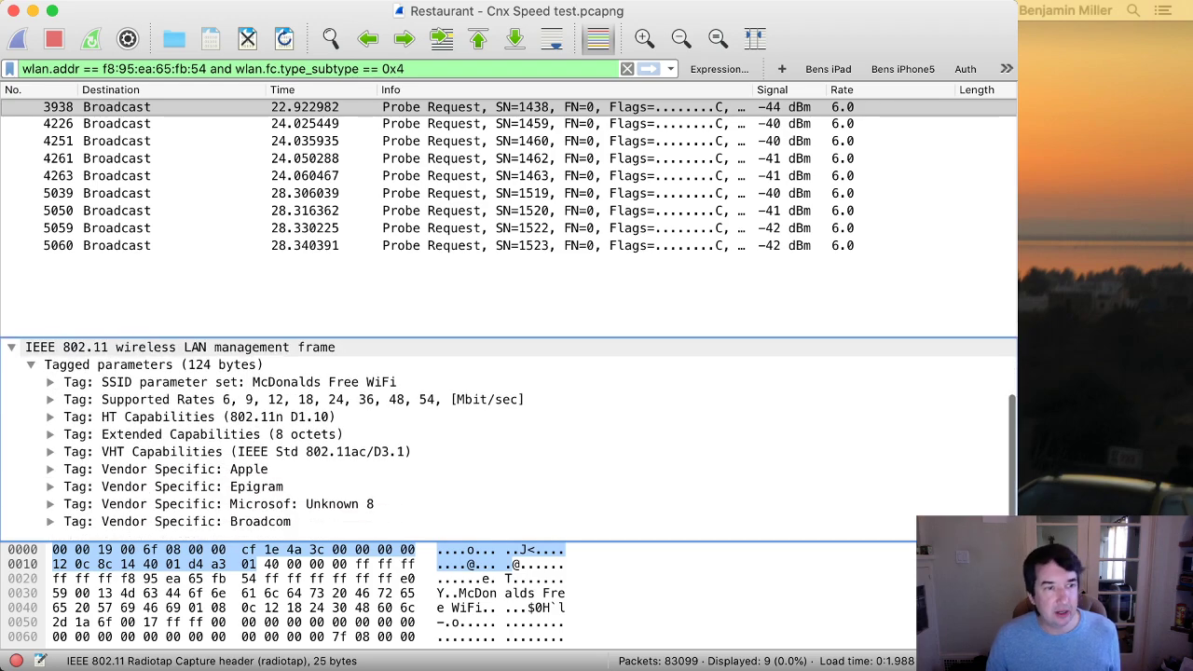
click(230, 382)
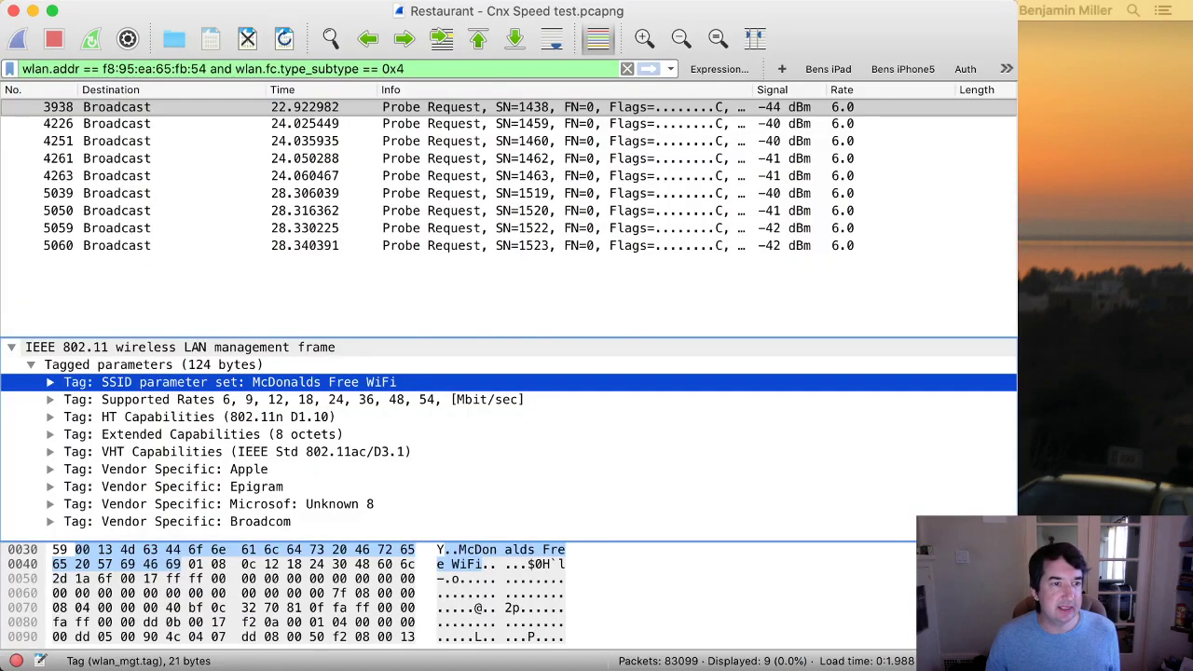
- Expand the SSID parameter set in packet 4226 and compare its SSID field with that of packet 3938
click(116, 123)
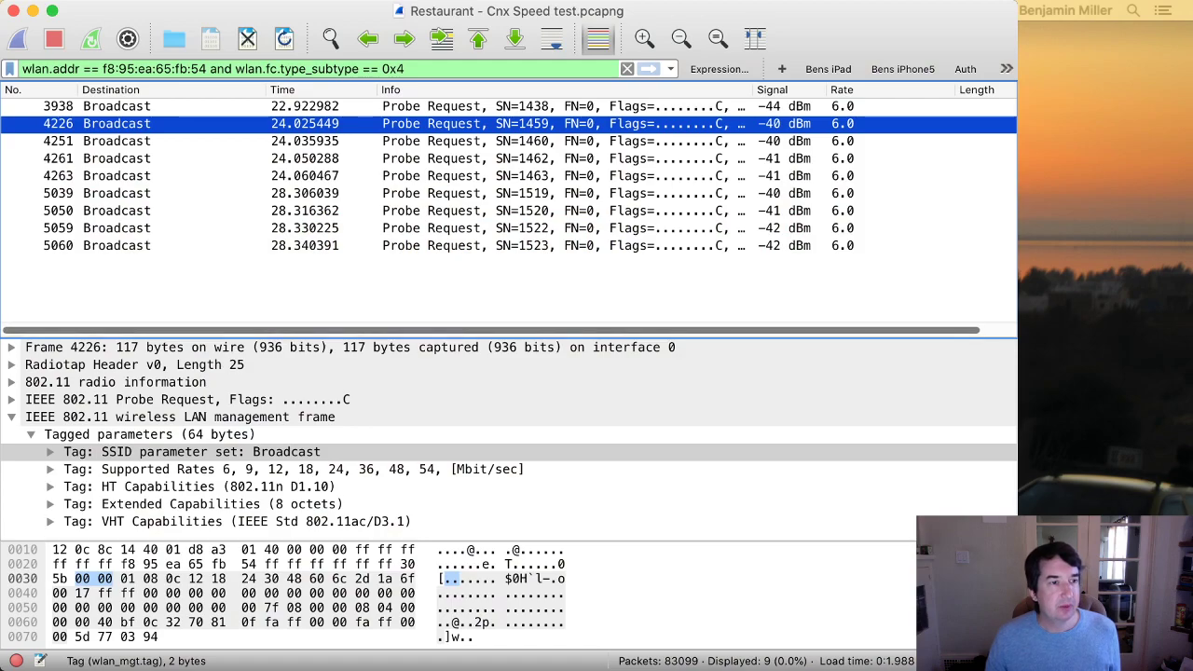
double_click(191, 451)
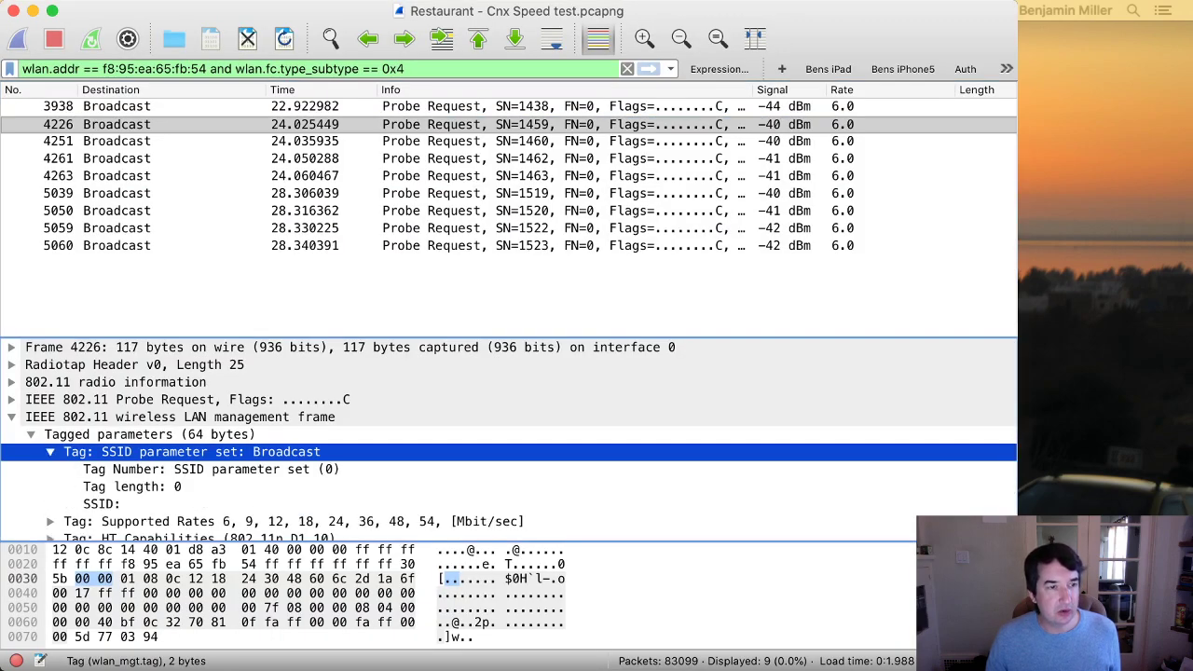
key(Down)
key(Down)
key(Down)
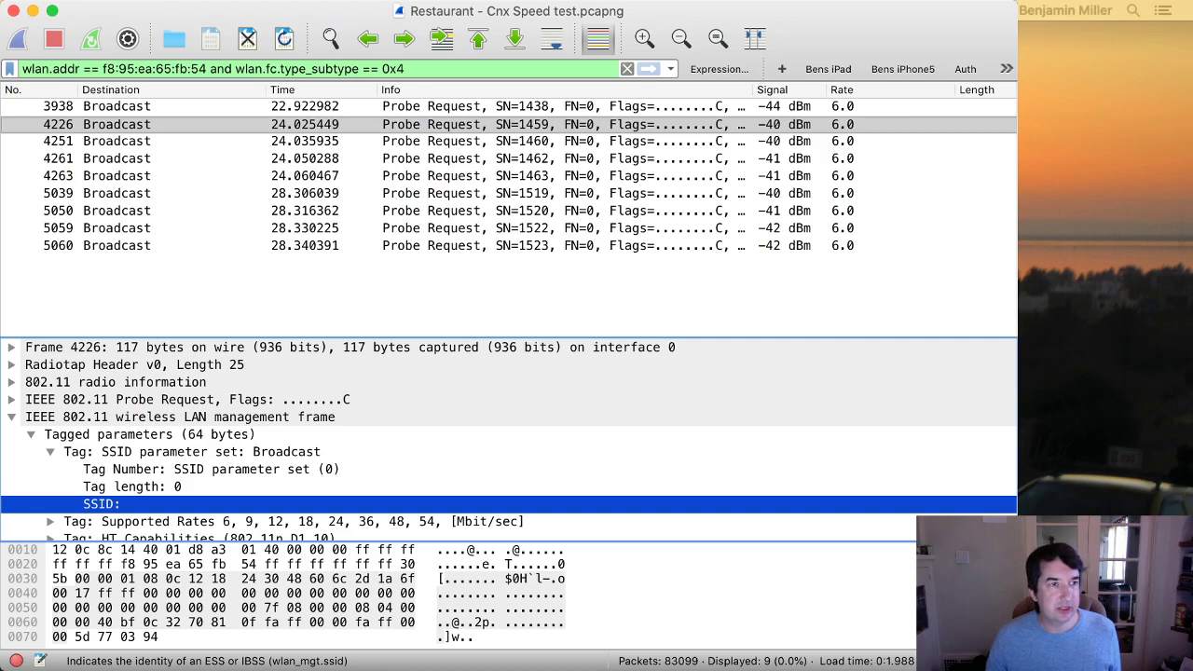
click(508, 106)
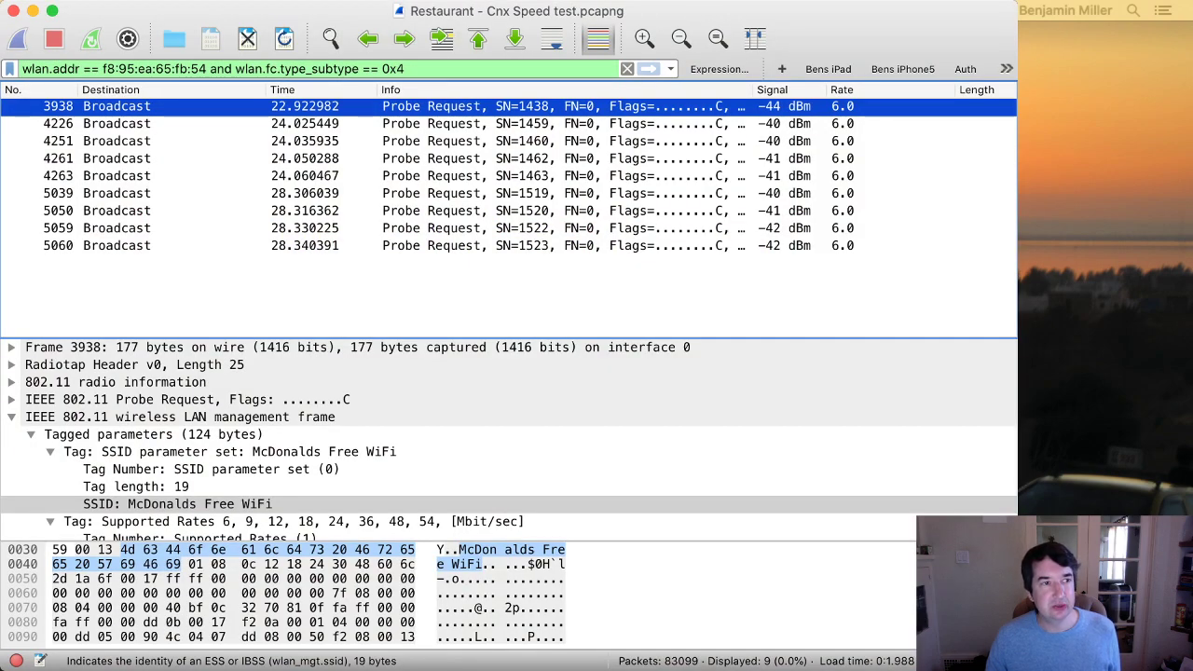
- Remove the client address condition from the display filter and apply only wlan.fc.type_subtype == 0x4
click(235, 69)
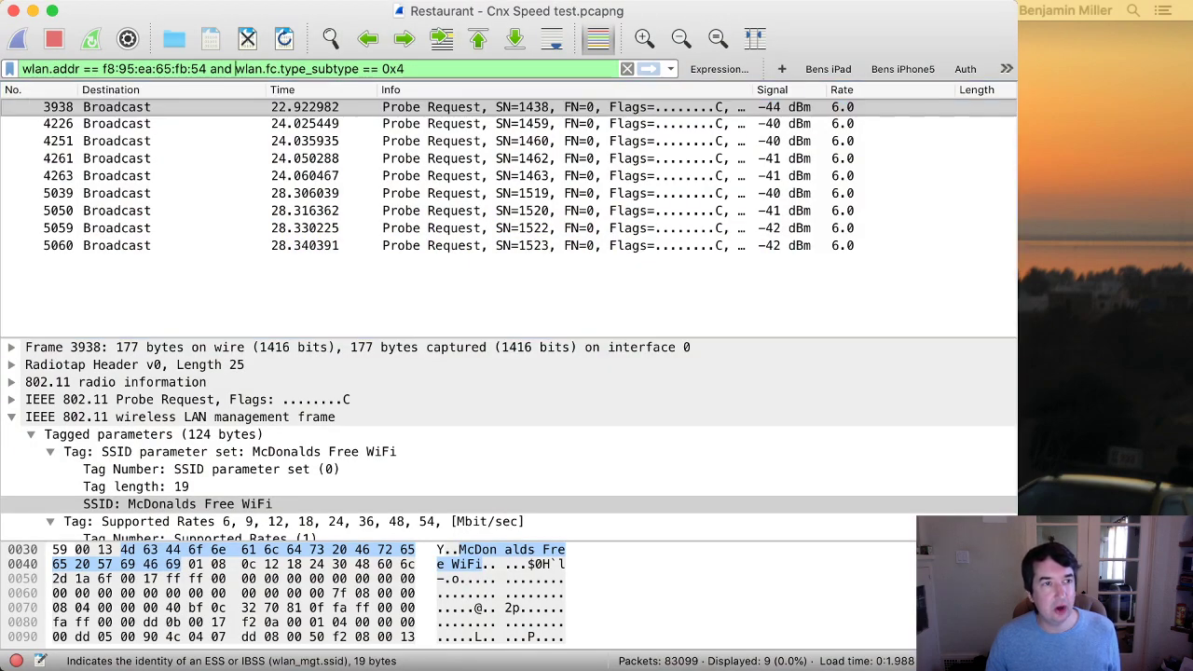
drag(235, 69, 23, 69)
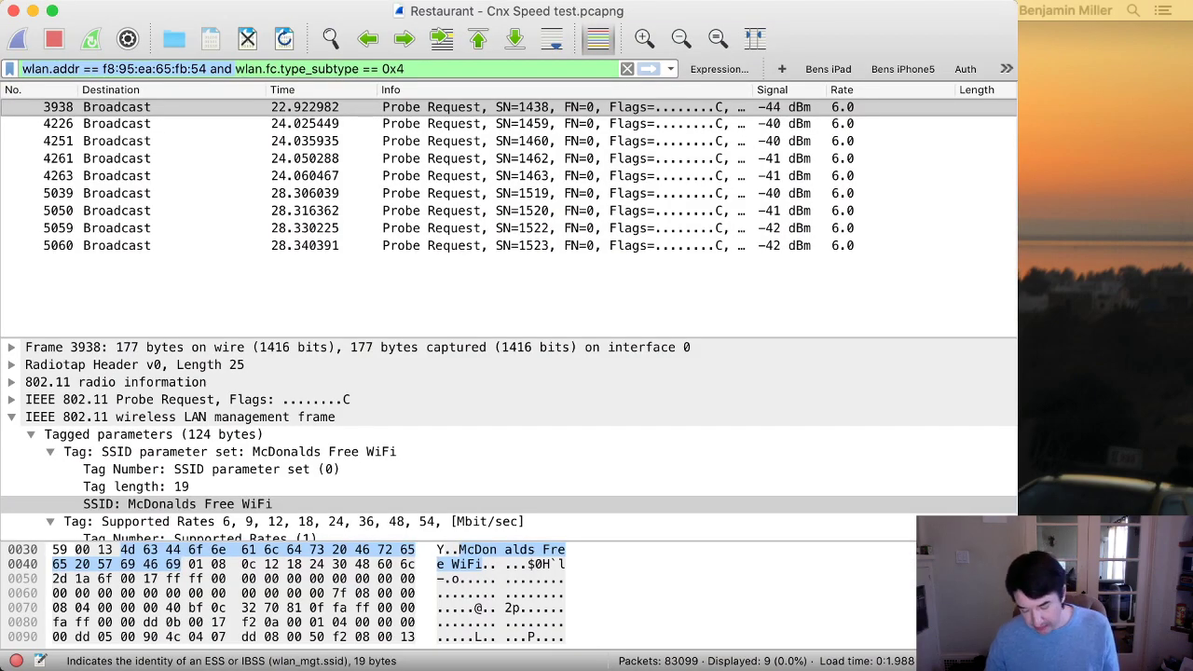
key(BackSpace)
key(Return)
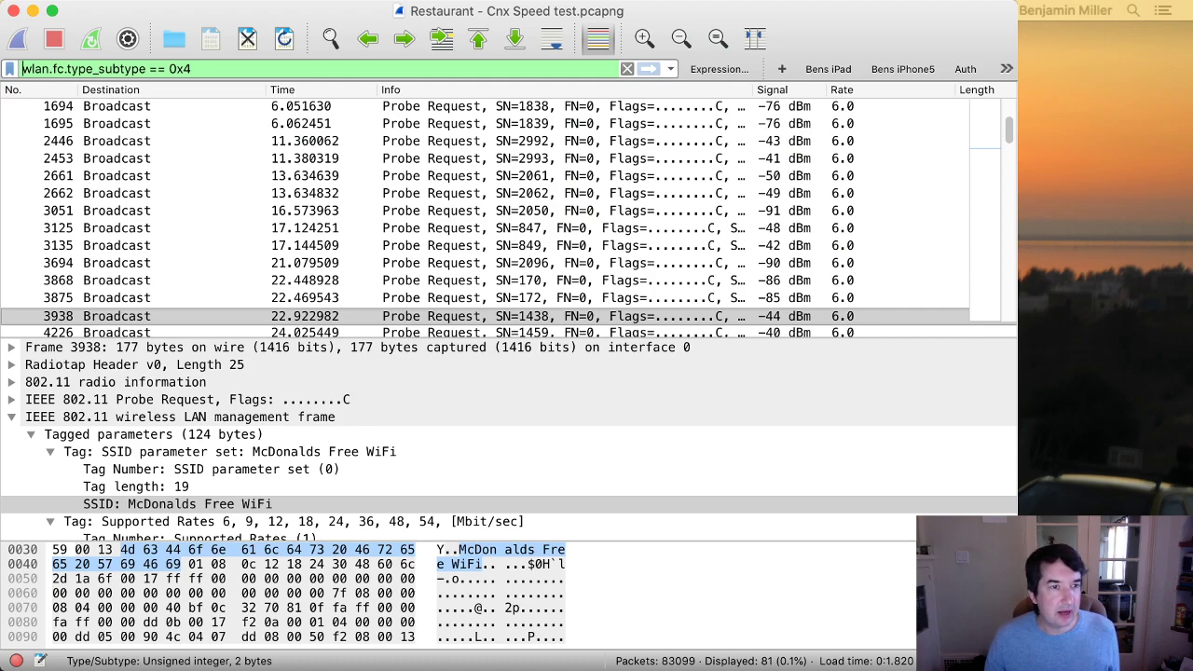
- Go through the probe requests around packets 3051 to 3938 and compare their SSID fields
click(484, 297)
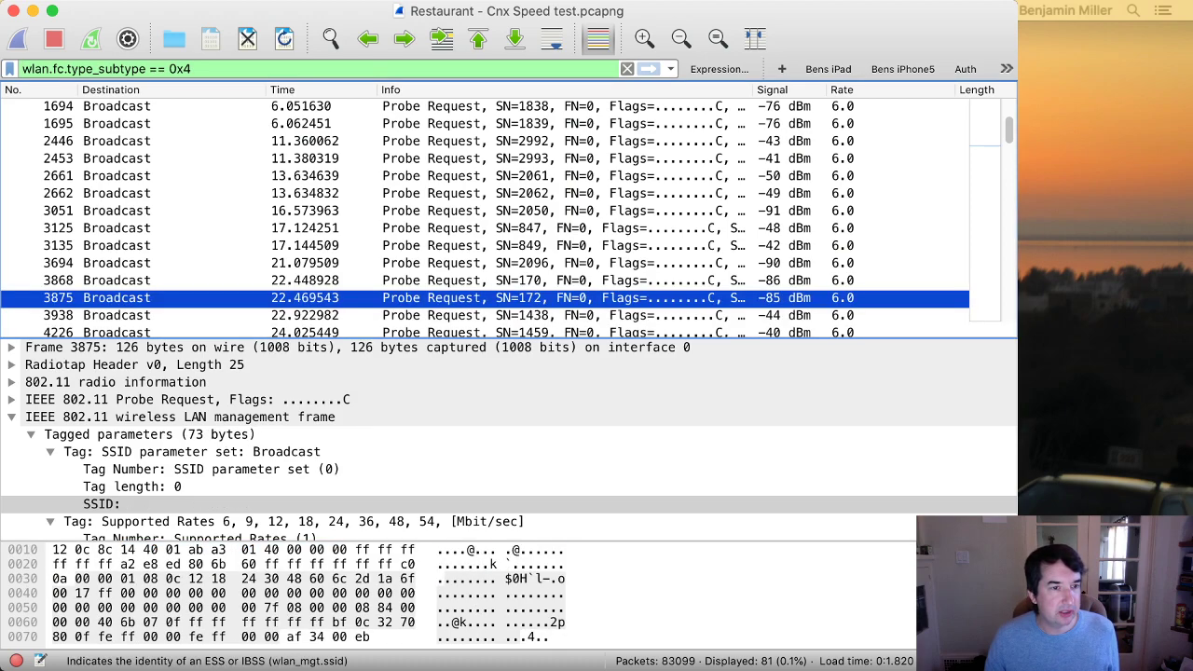
key(Up)
key(Up)
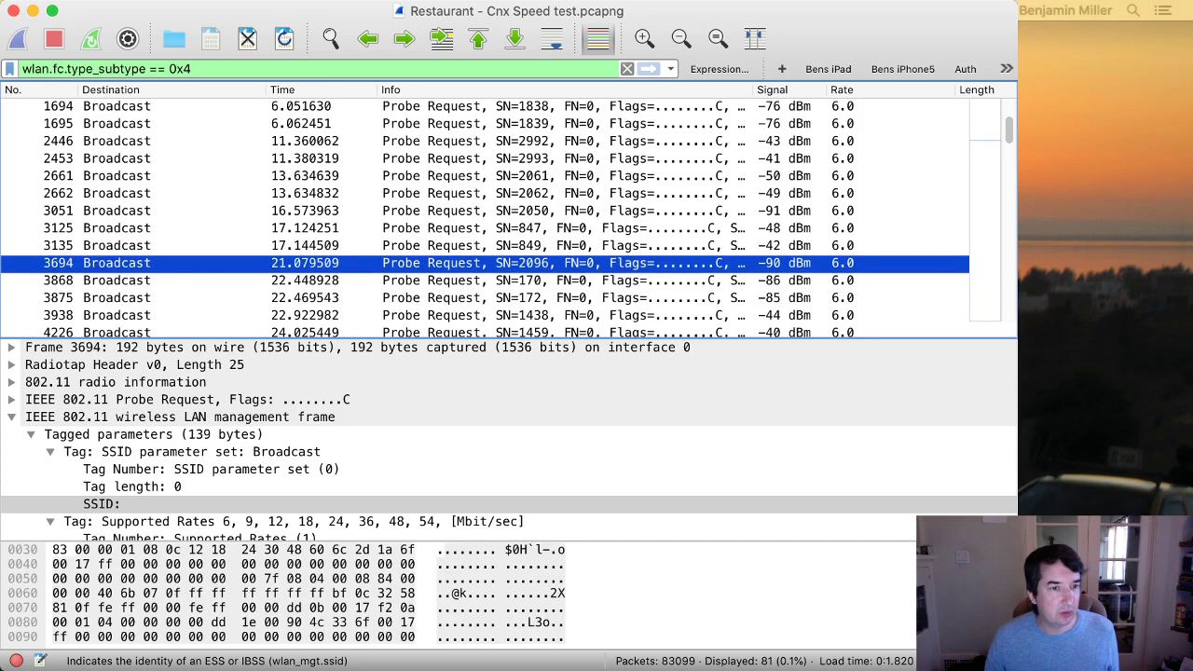
key(Up)
key(Up)
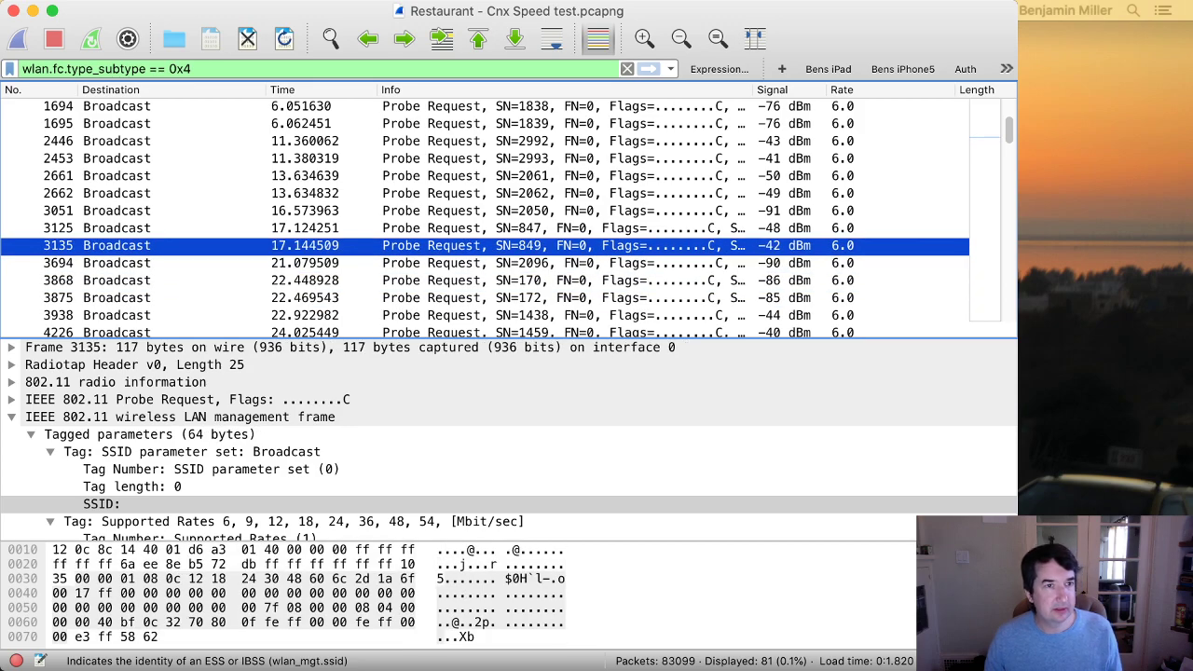
key(Up)
key(Down)
key(Down)
key(Down)
key(Down)
key(Down)
key(Up)
key(Up)
key(Up)
key(Up)
key(Up)
key(Up)
key(Up)
key(Up)
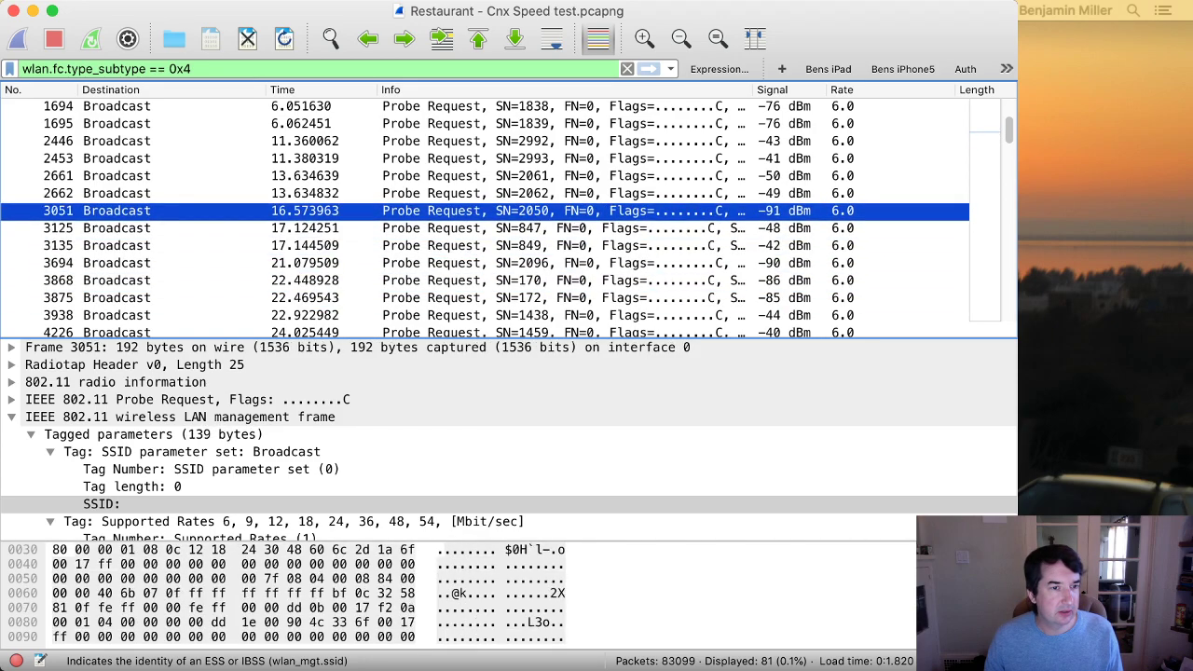
key(Down)
key(Down)
key(Down)
key(Down)
key(Down)
key(Down)
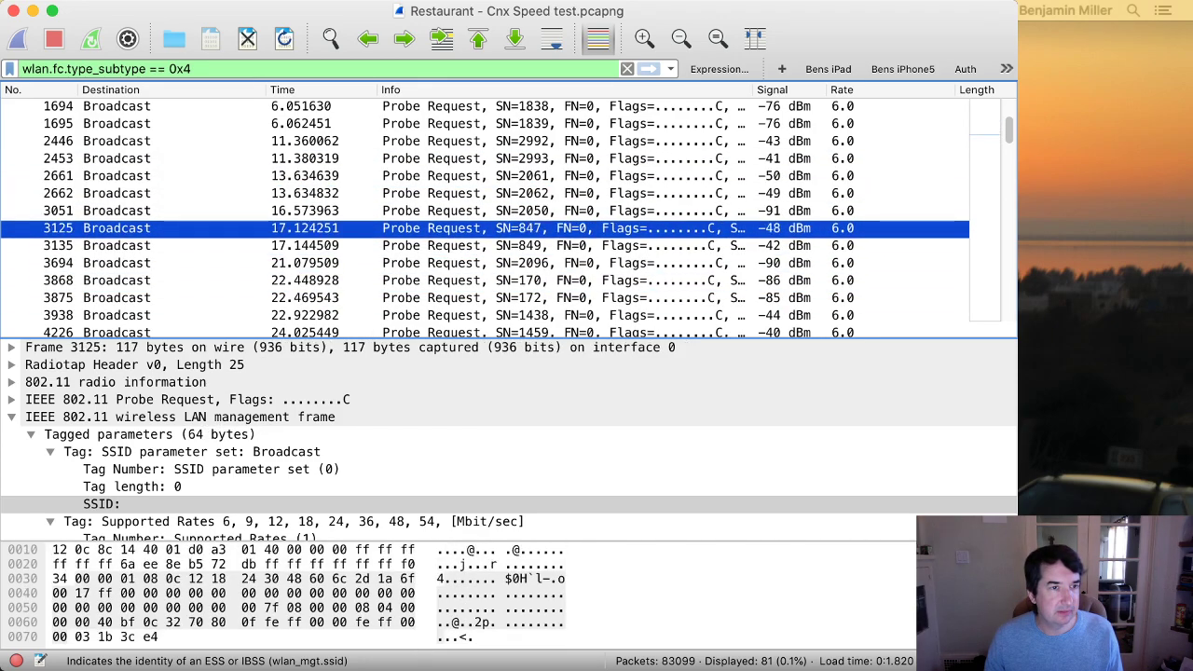
key(Down)
key(Down)
key(Down)
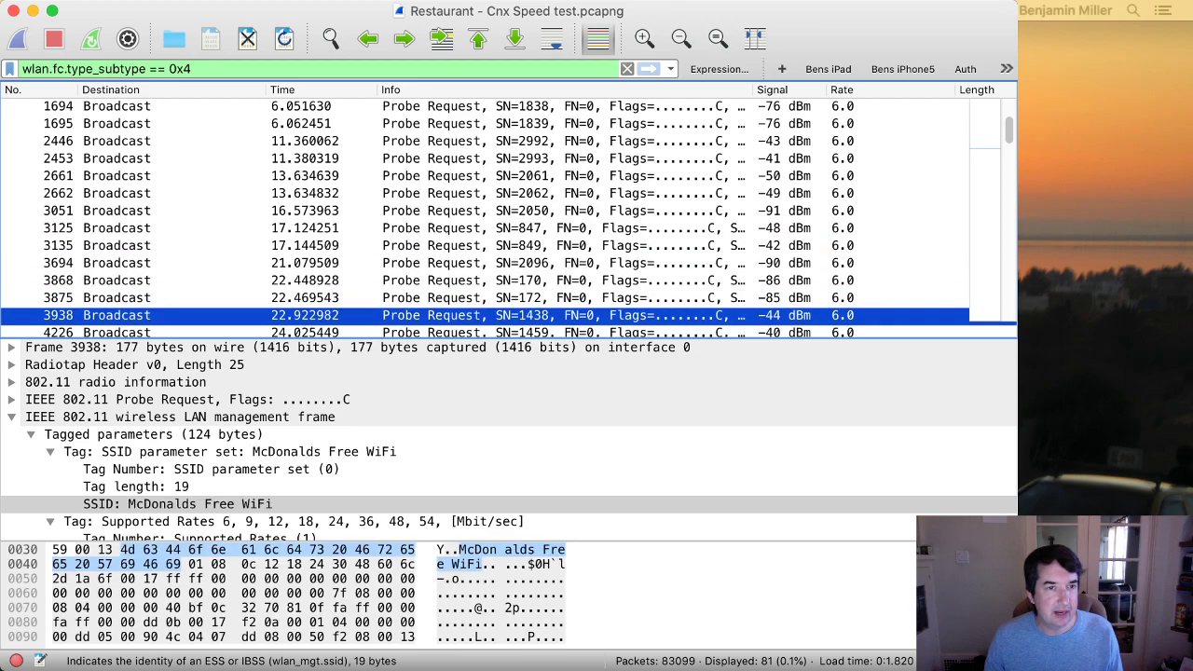
- Go back to probe request packet 3135 and examine its SSID and supported rates tags
key(Up)
key(Up)
key(Up)
key(Up)
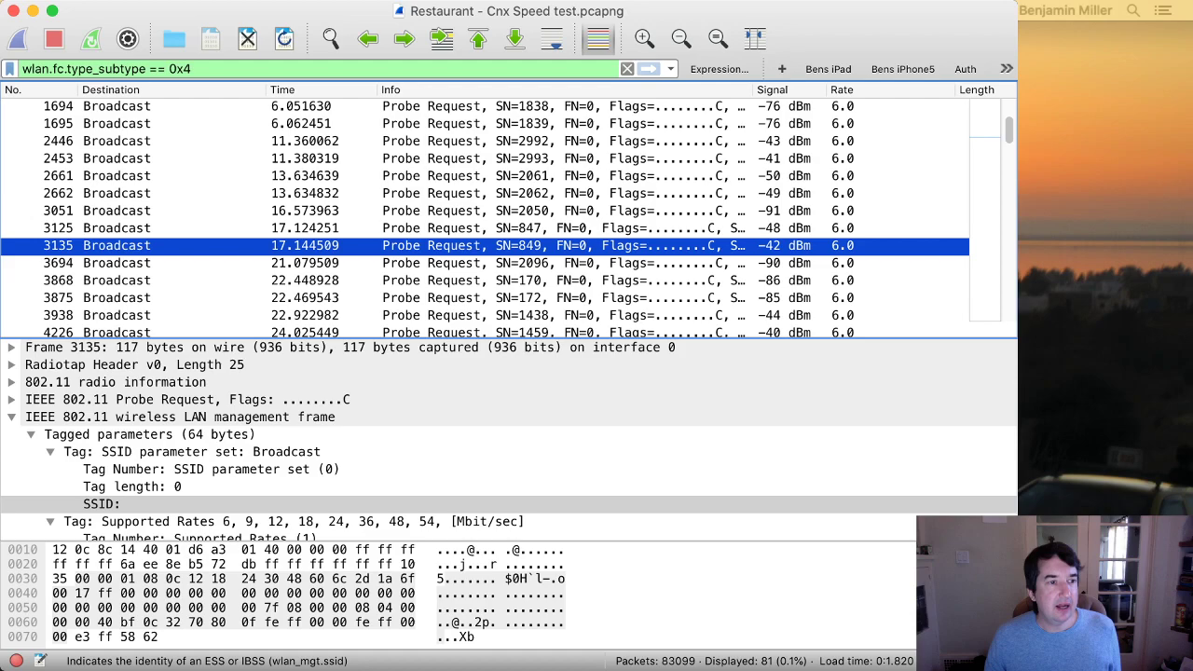
scroll(508, 438, down, 1)
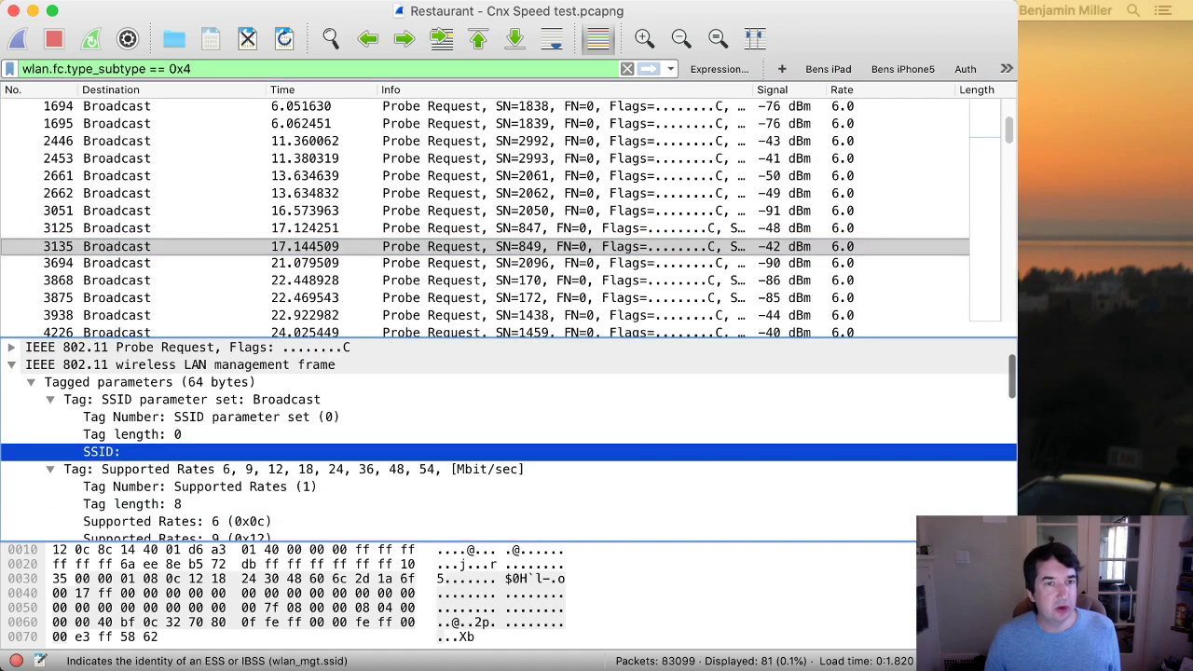
- Compare the SSID fields of probe request packets 3938 and 4226
scroll(484, 210, right, 1)
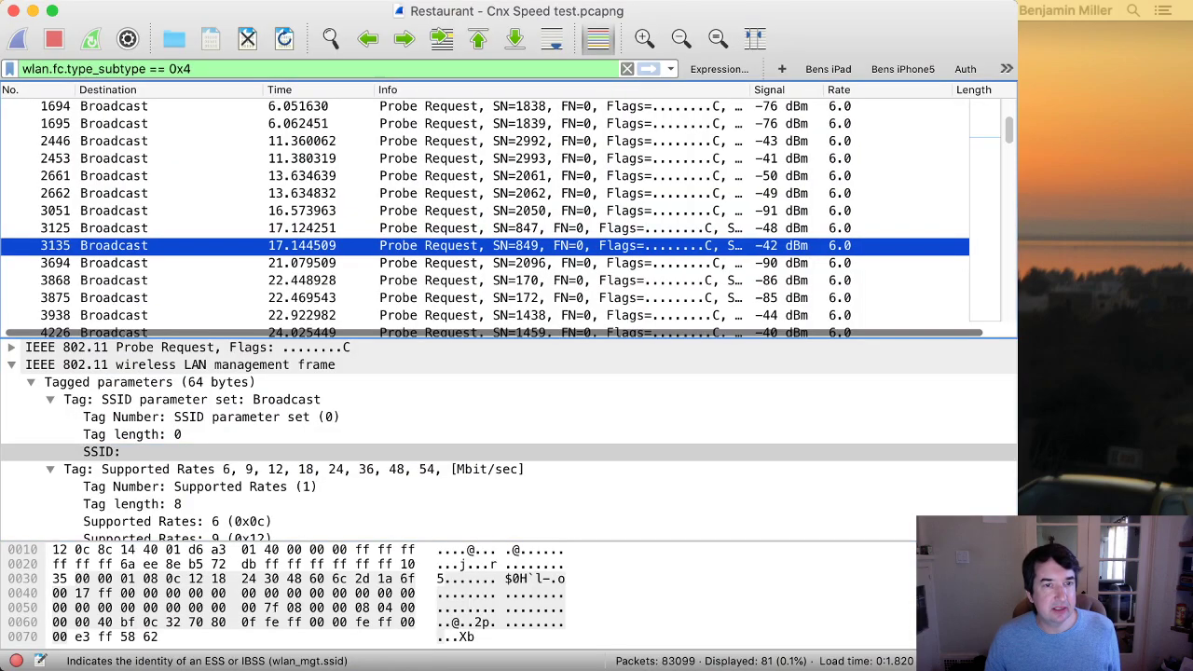
click(485, 315)
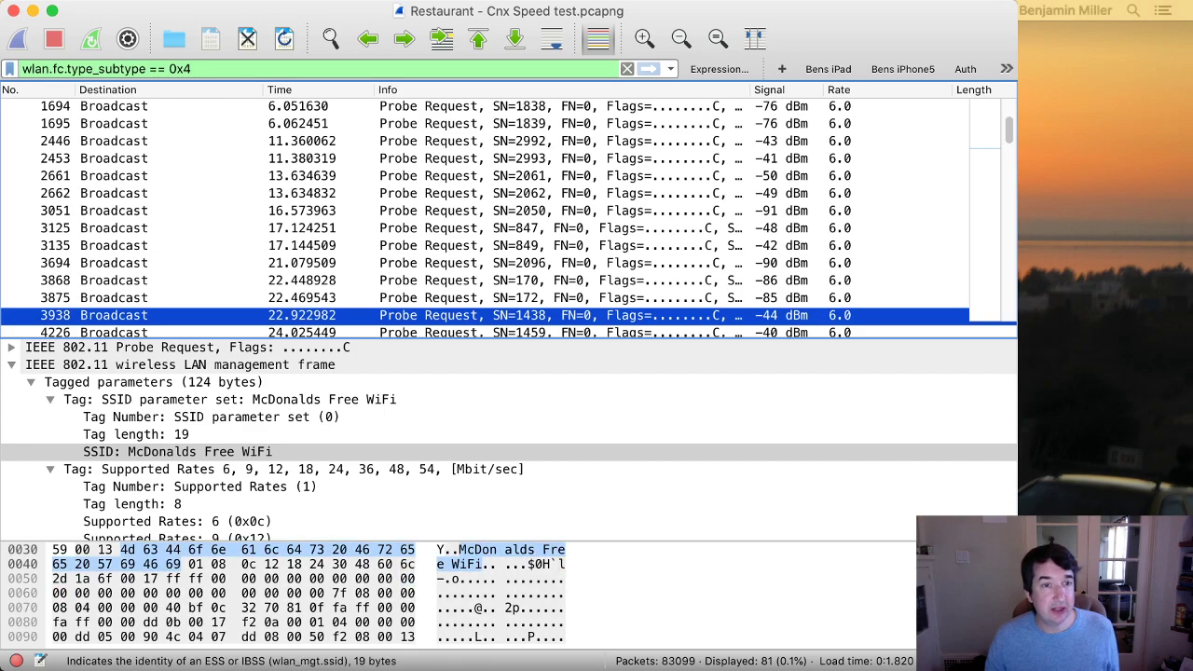
scroll(484, 210, left, 1)
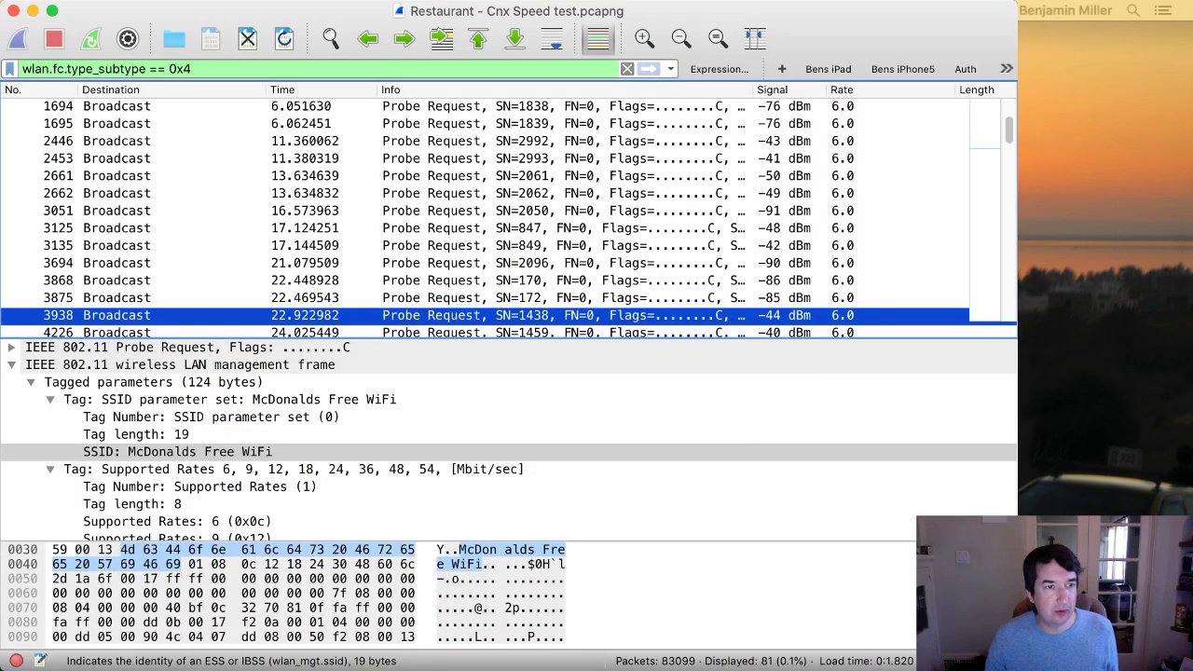
click(485, 331)
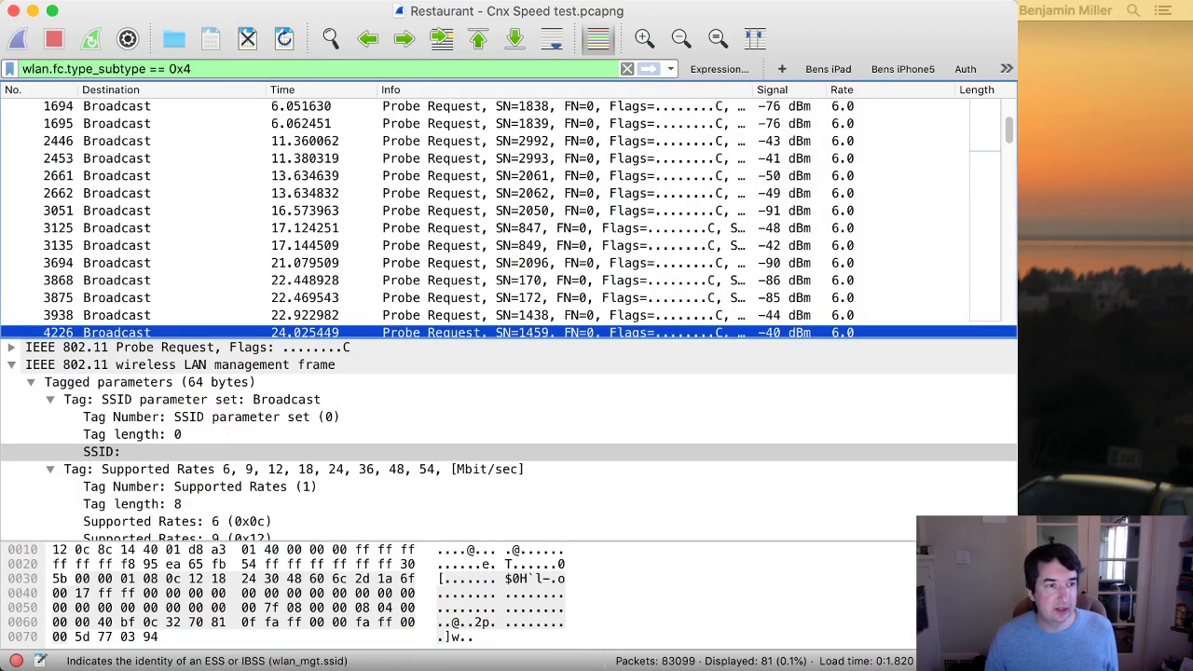
scroll(504, 219, down, 3)
scroll(503, 219, up, 3)
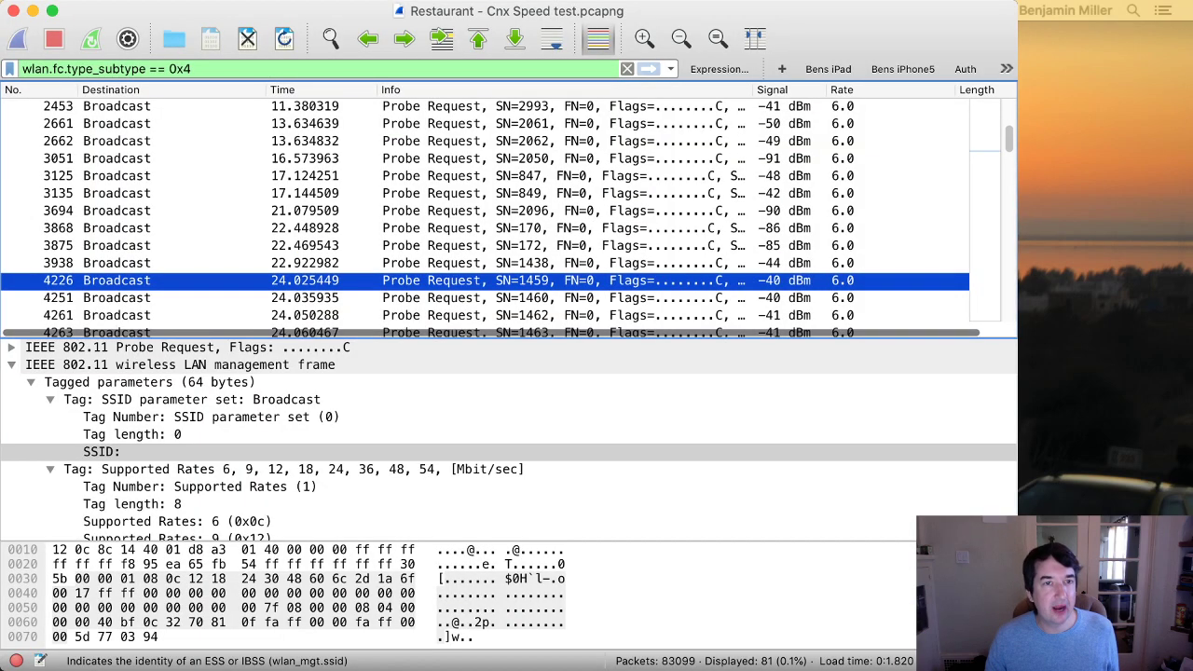
- Expand the IEEE 802.11 Probe Request header of packet 2446 and compare its transmitter and source address fields
click(485, 141)
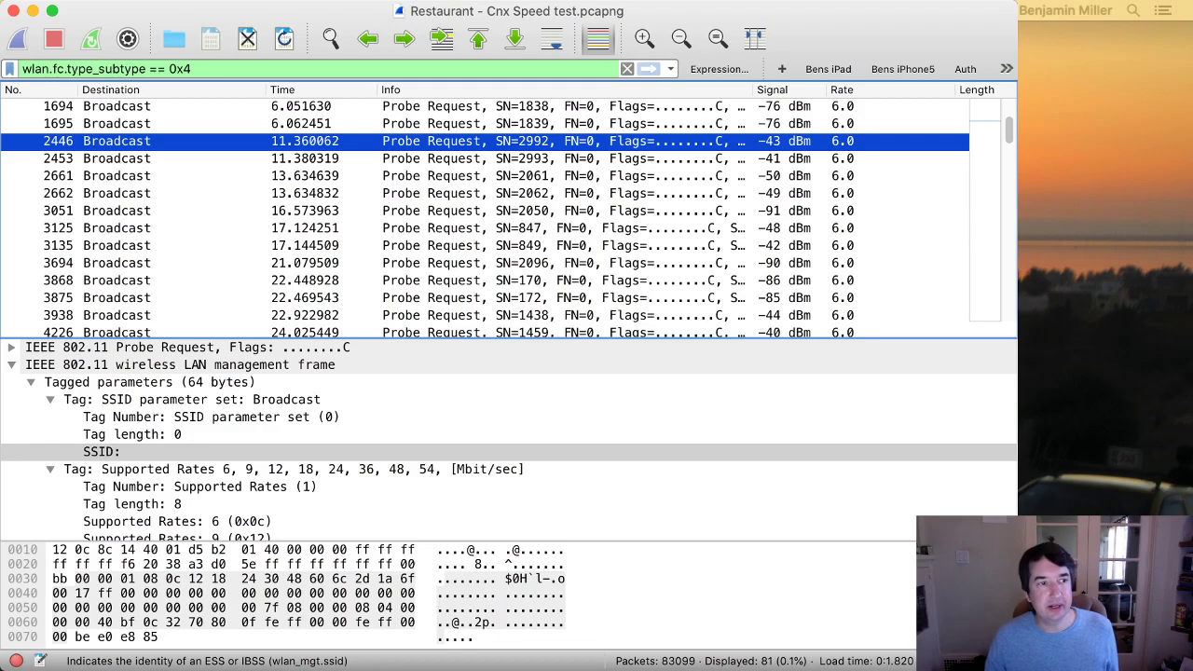
click(11, 347)
click(262, 451)
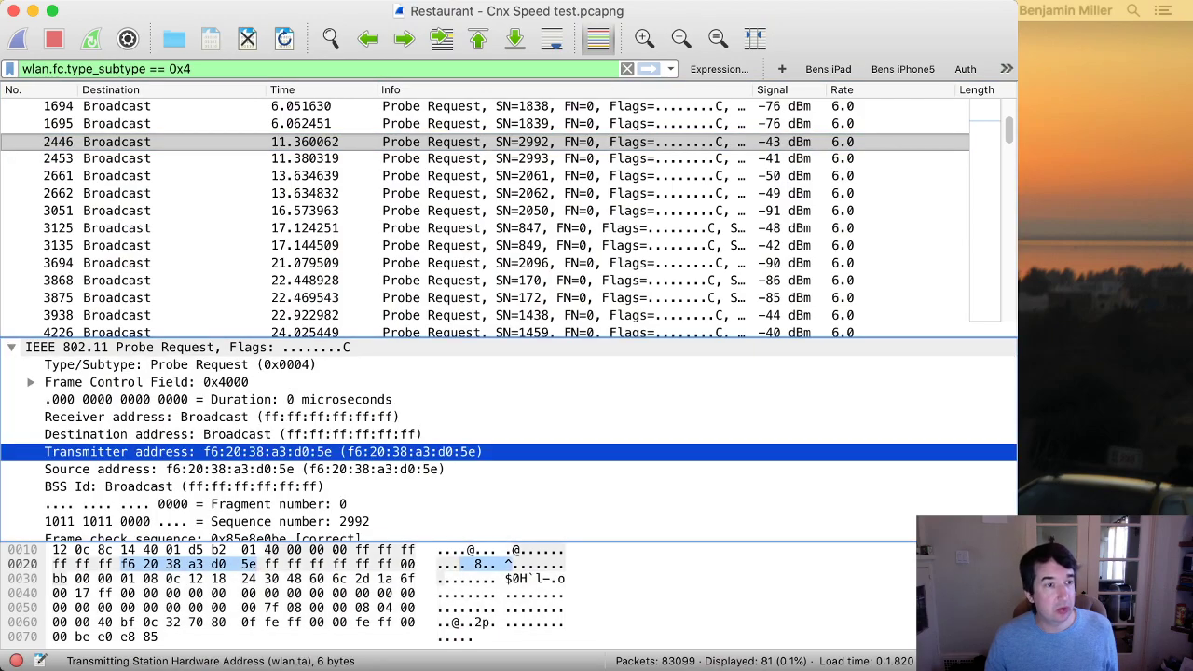
click(244, 469)
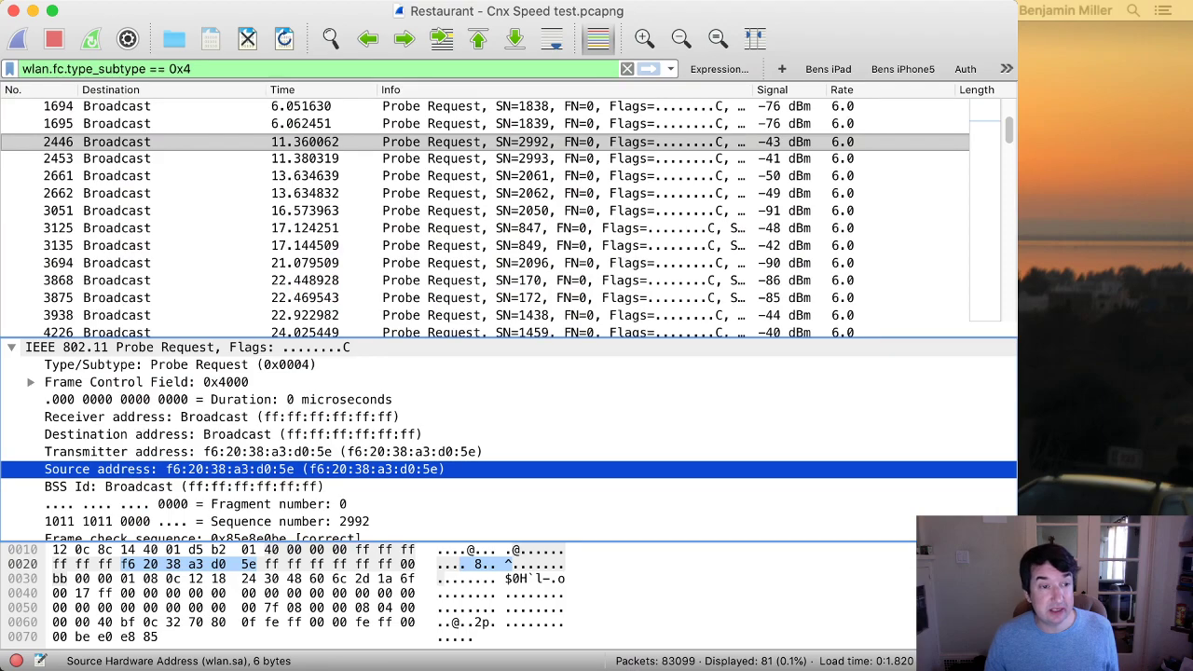
click(245, 451)
key(Down)
key(Up)
key(Down)
key(Up)
key(Down)
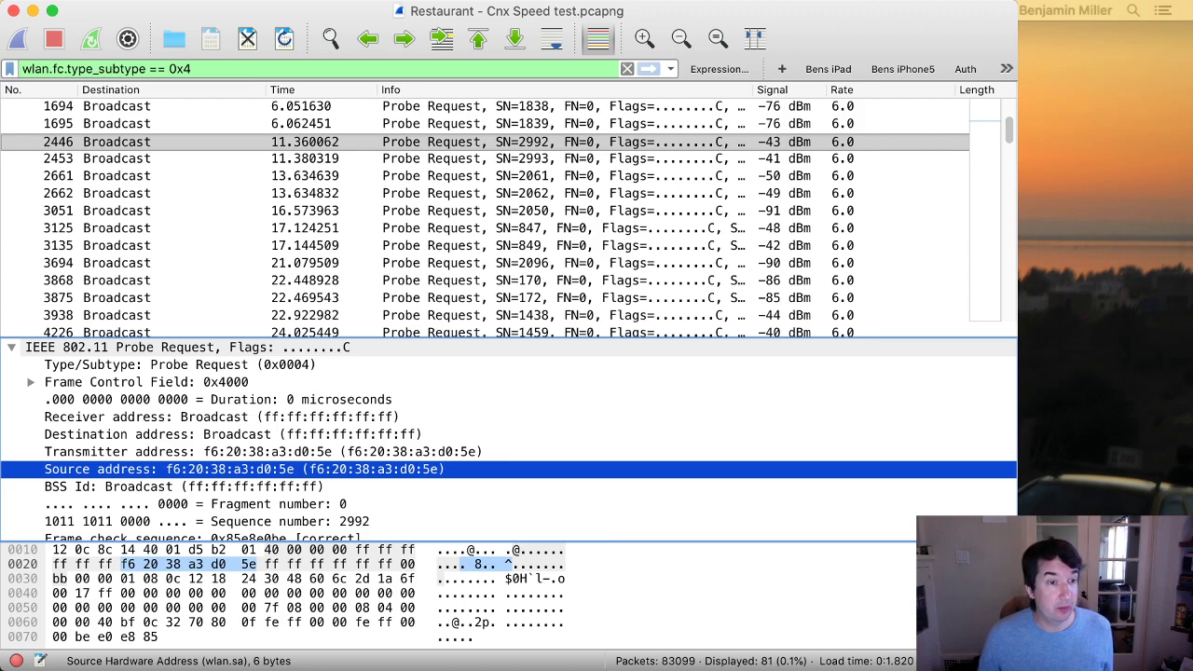
- Apply packet 2446's source address as the display filter, wlan.sa == f6:20:38:a3:d0:5e, and go through the matching packets
key(ctrl+shift+a)
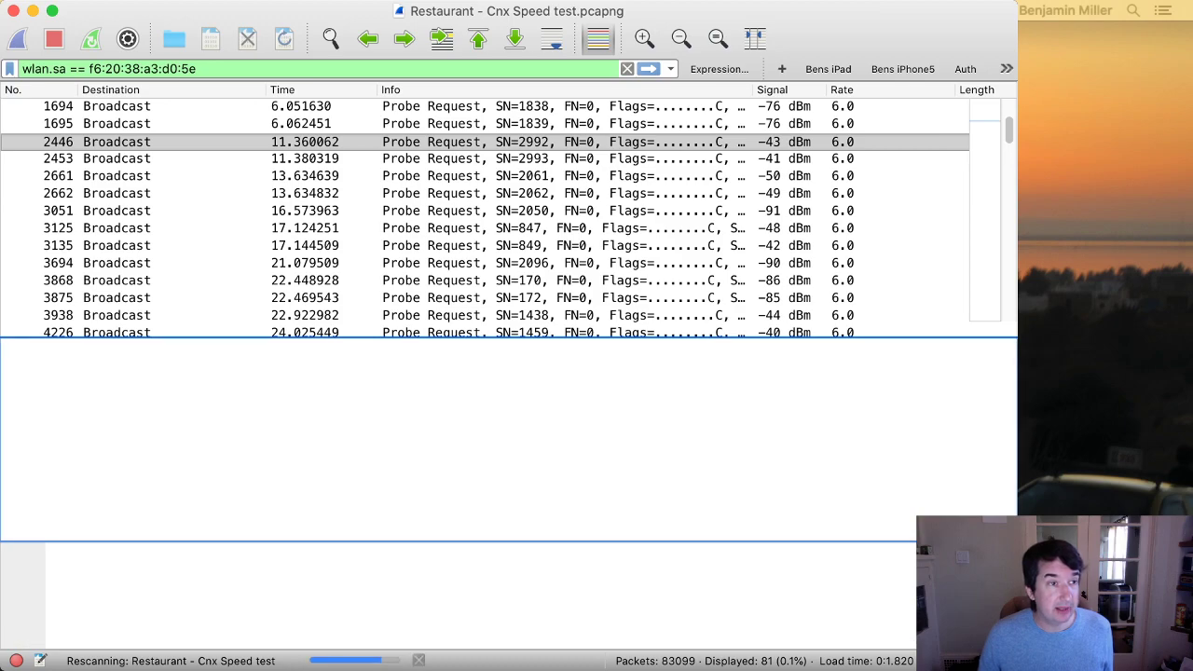
click(509, 106)
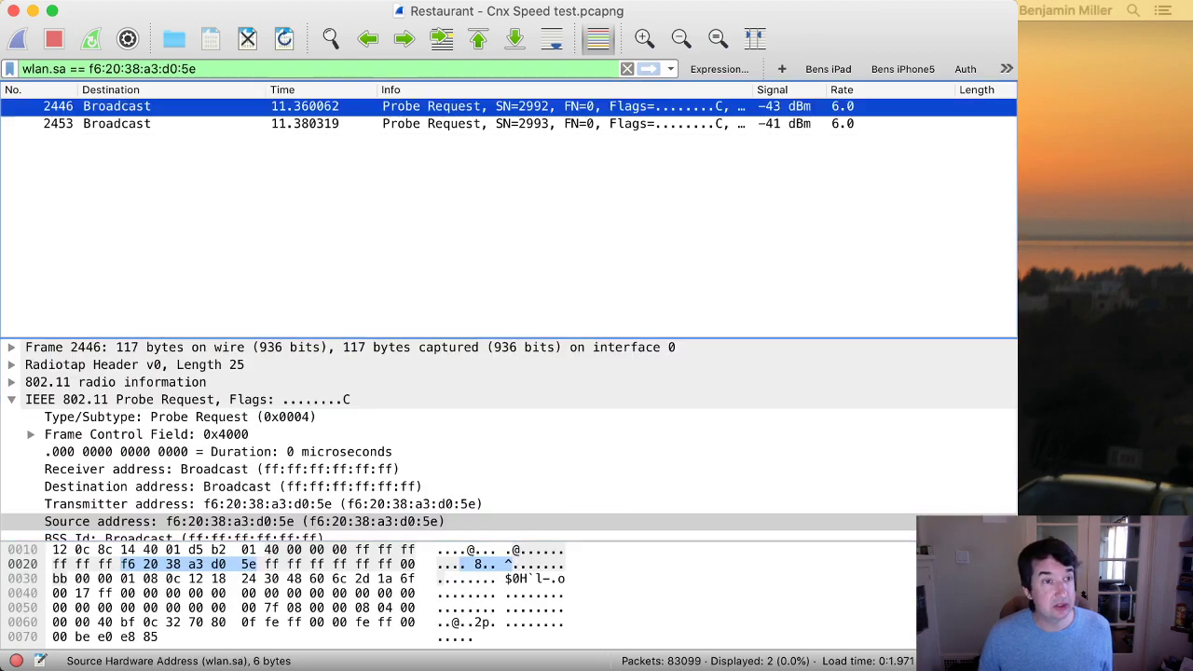
key(Down)
key(Up)
key(Down)
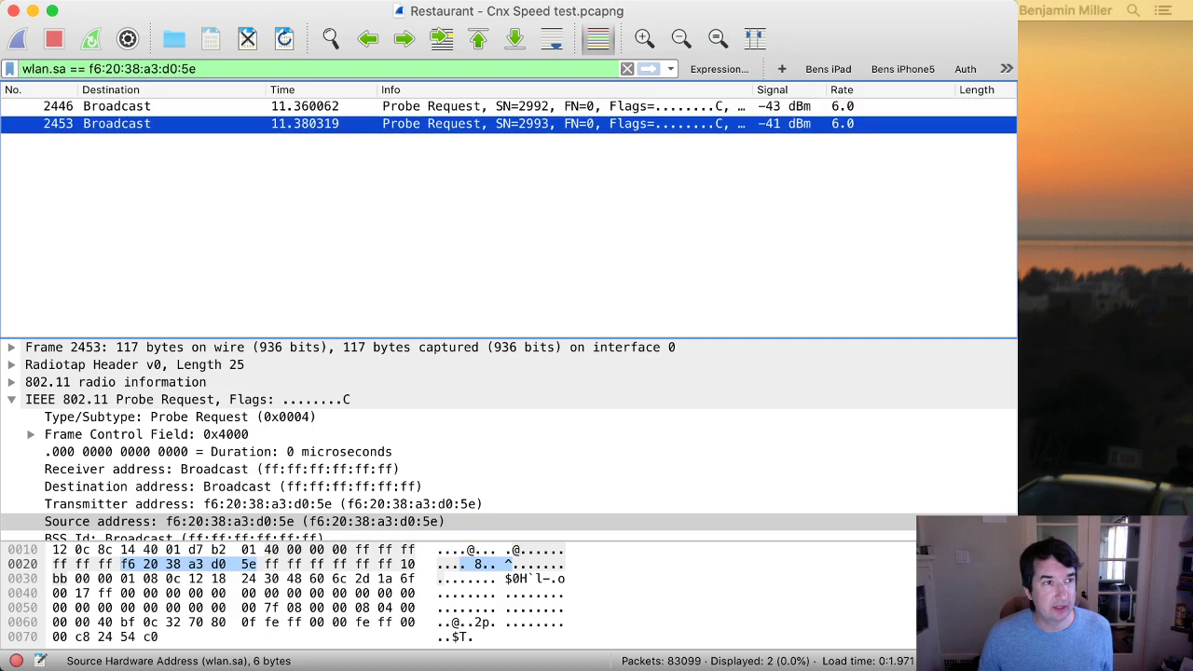
- Change the display filter field from wlan.sa to wlan.ta, keeping the same address, and apply it
click(66, 68)
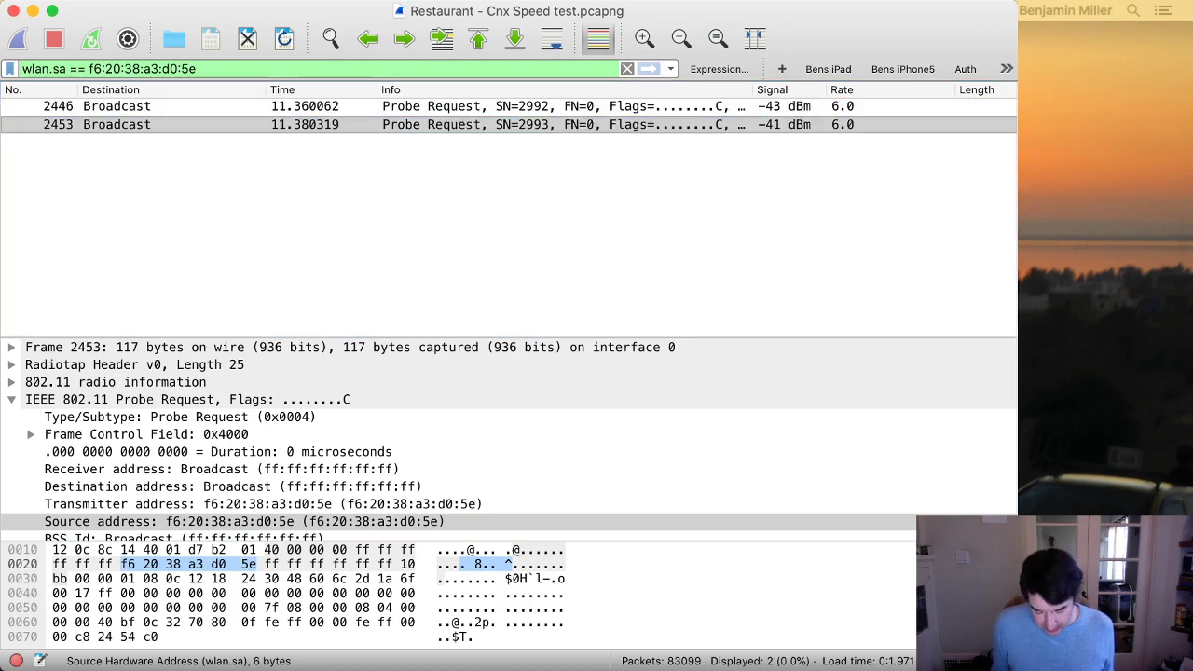
key(BackSpace)
key(BackSpace)
text(ta)
key(Return)
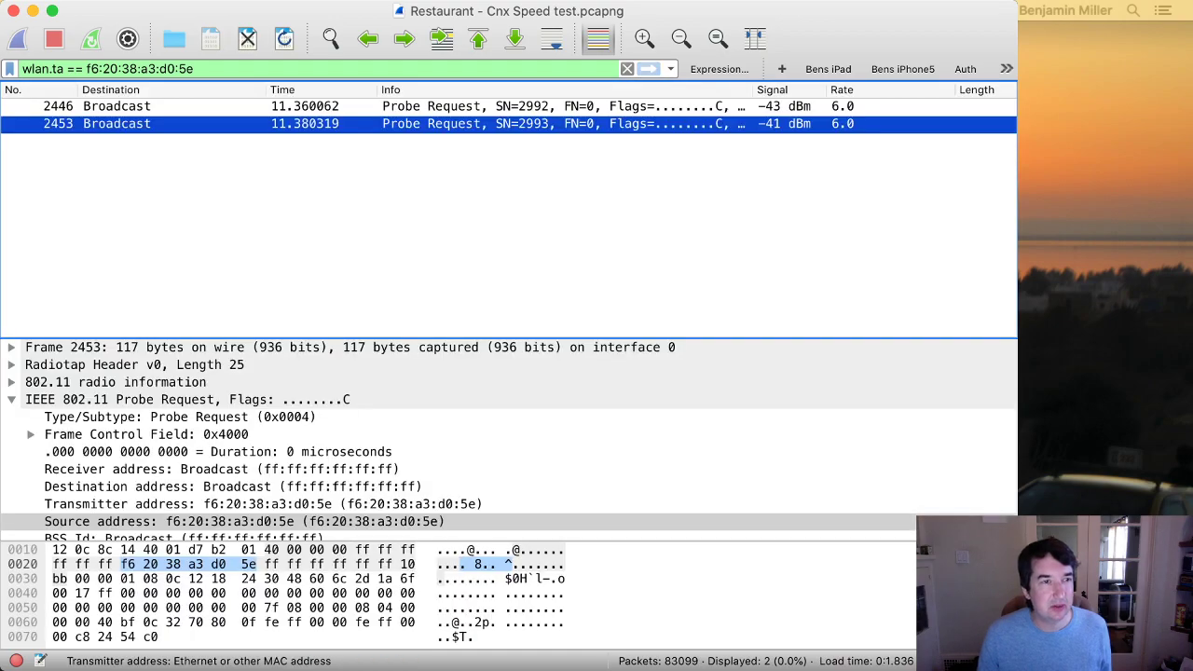
- Compare packets 2446 and 2453 with the field and address used in the transmitter address filter
click(383, 105)
click(383, 123)
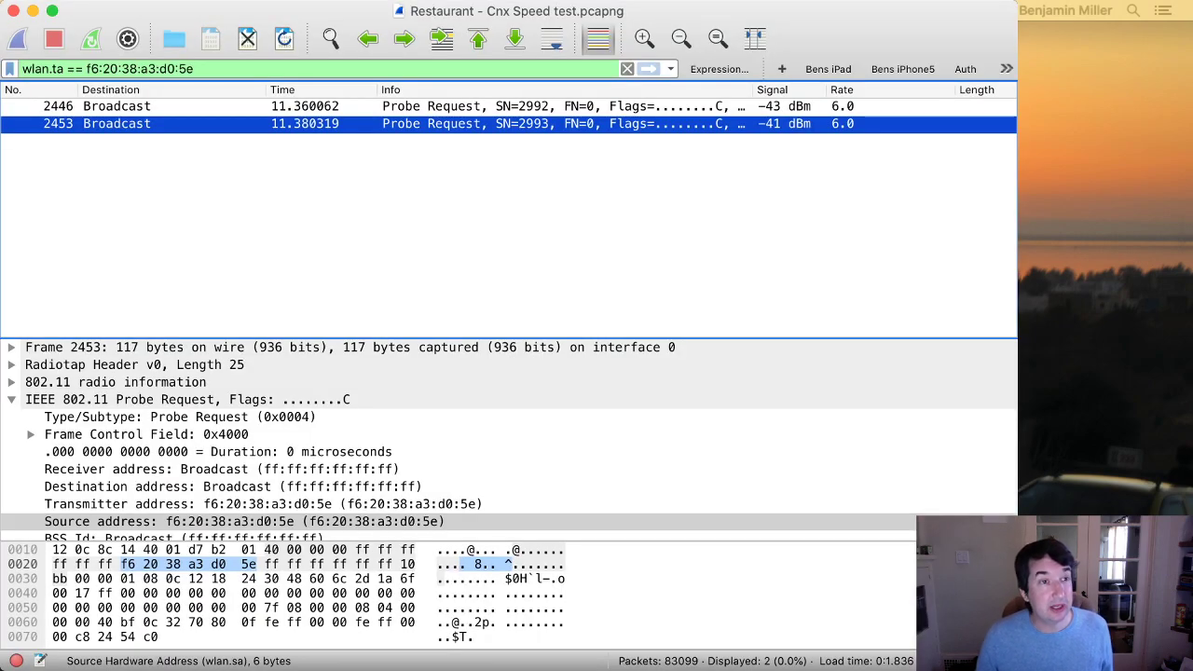
drag(64, 69, 23, 69)
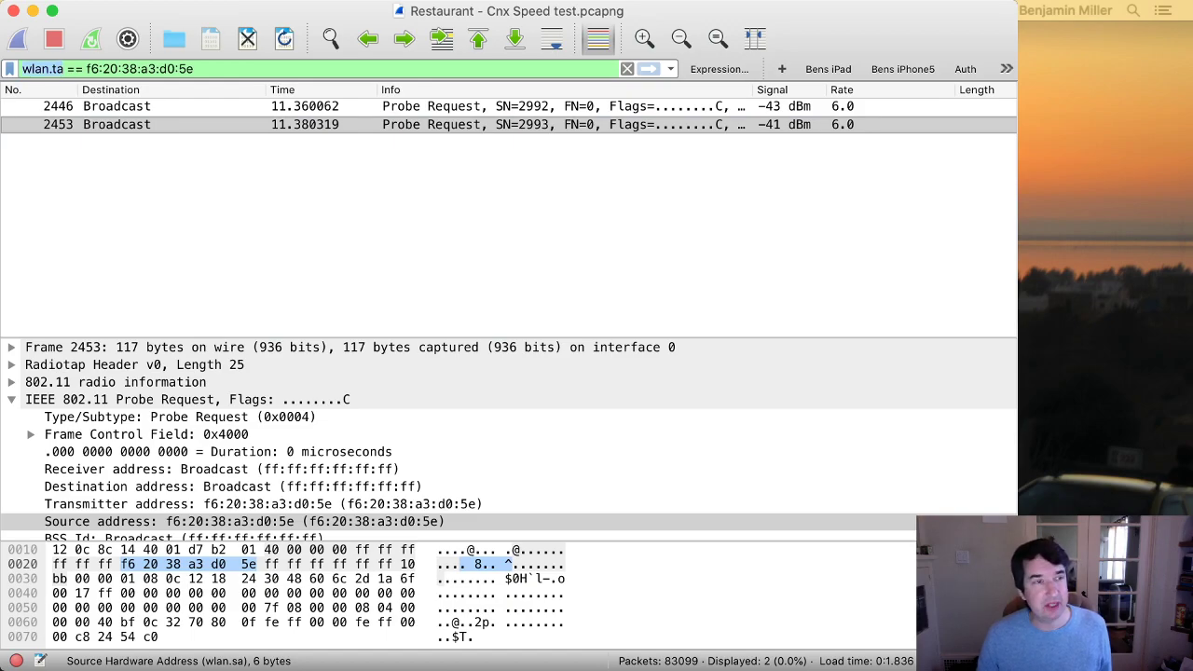
click(117, 106)
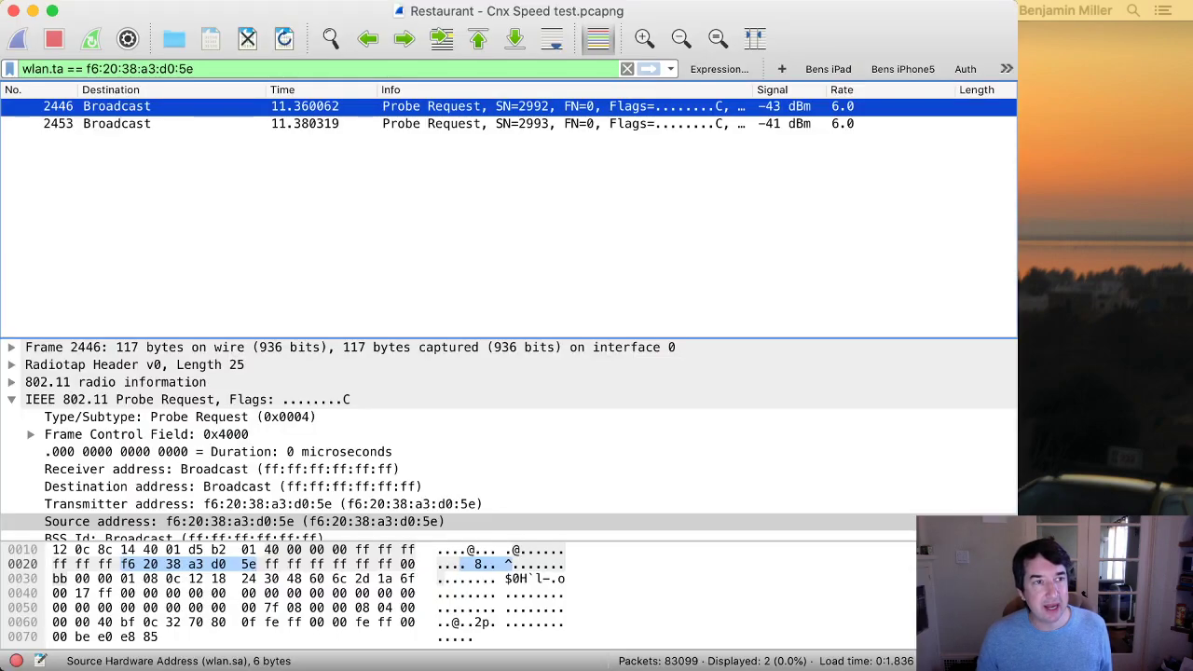
click(117, 123)
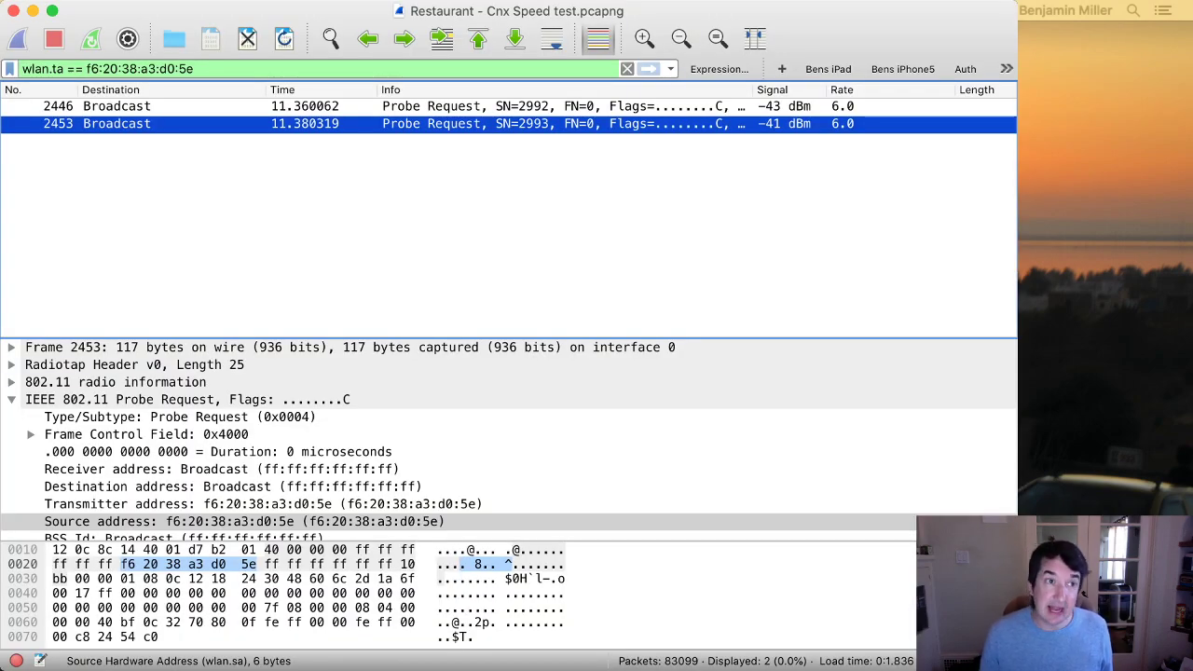
drag(194, 69, 99, 69)
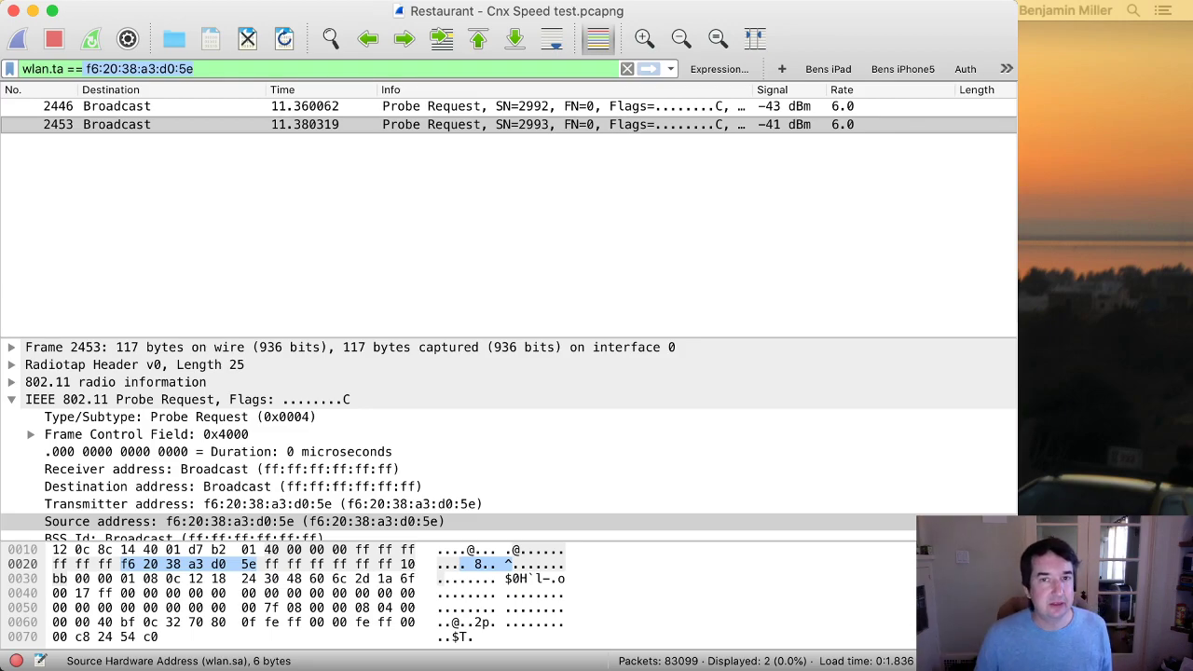
key(super+Tab)
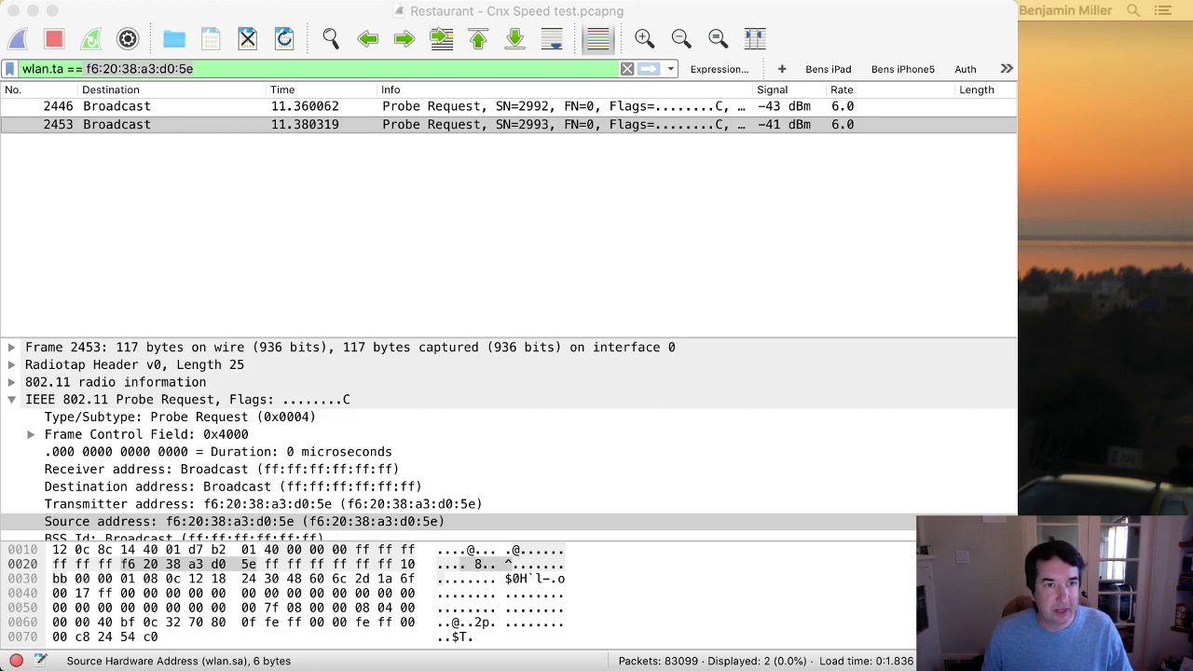
key(super+Tab)
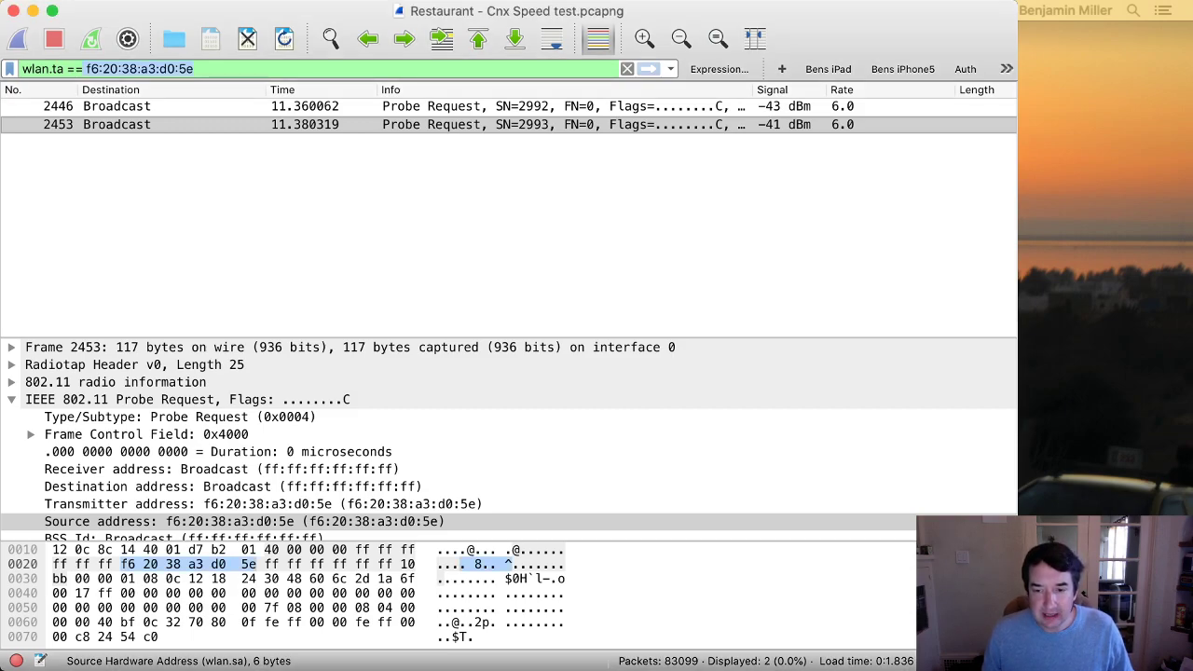
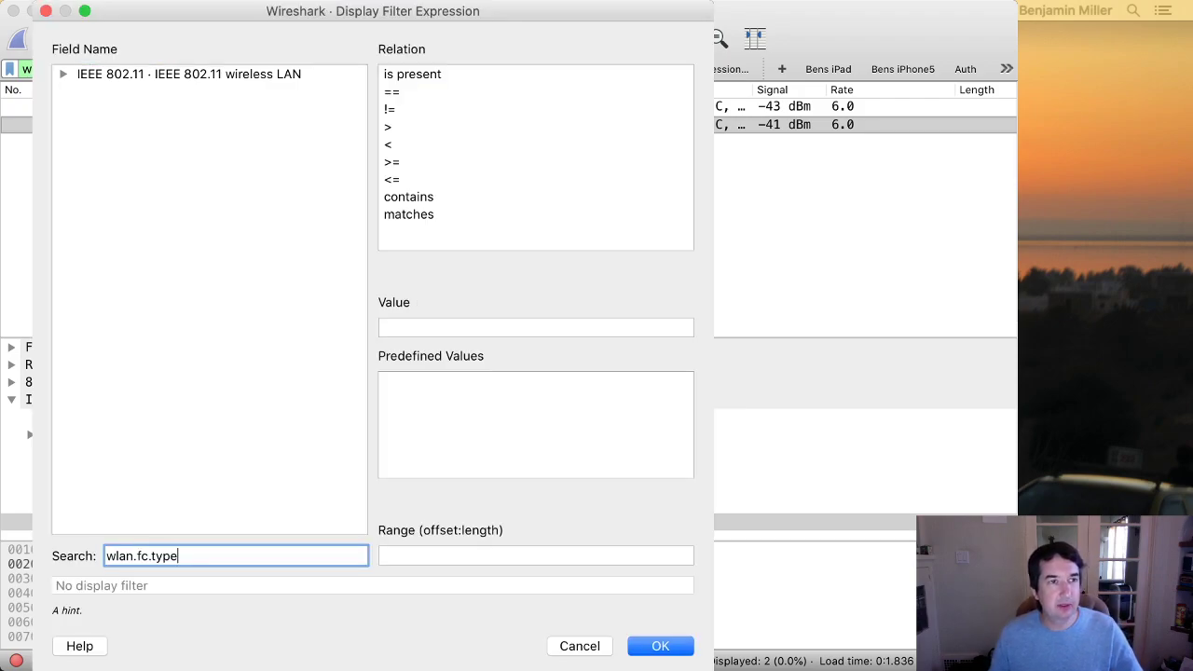
- Build the filter expression wlan.fc.type_subtype equal to the predefined value Authentication (0xb)
click(63, 74)
click(205, 109)
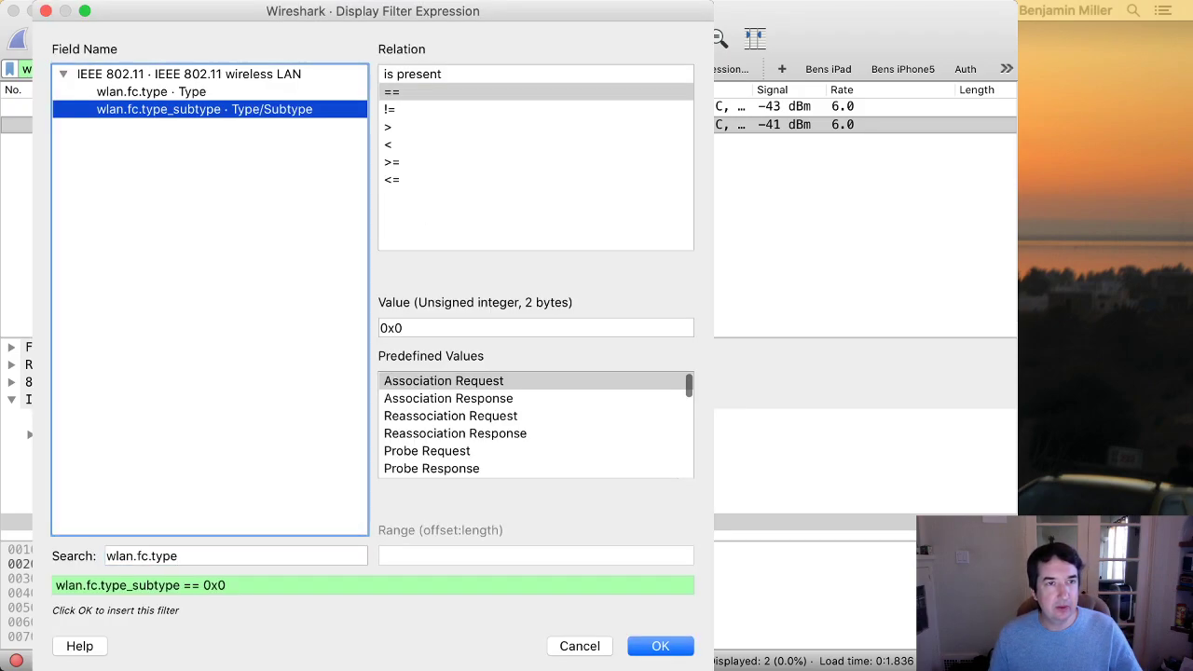
click(393, 91)
key(Tab)
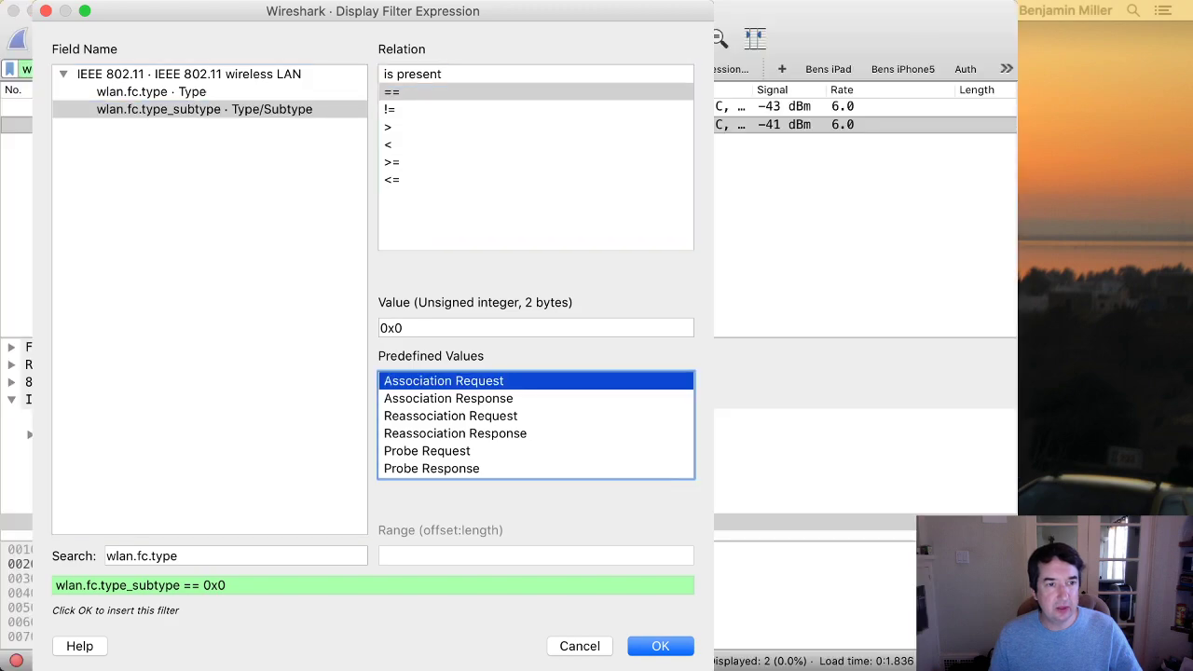
scroll(536, 424, down, 4)
scroll(536, 424, down, 1)
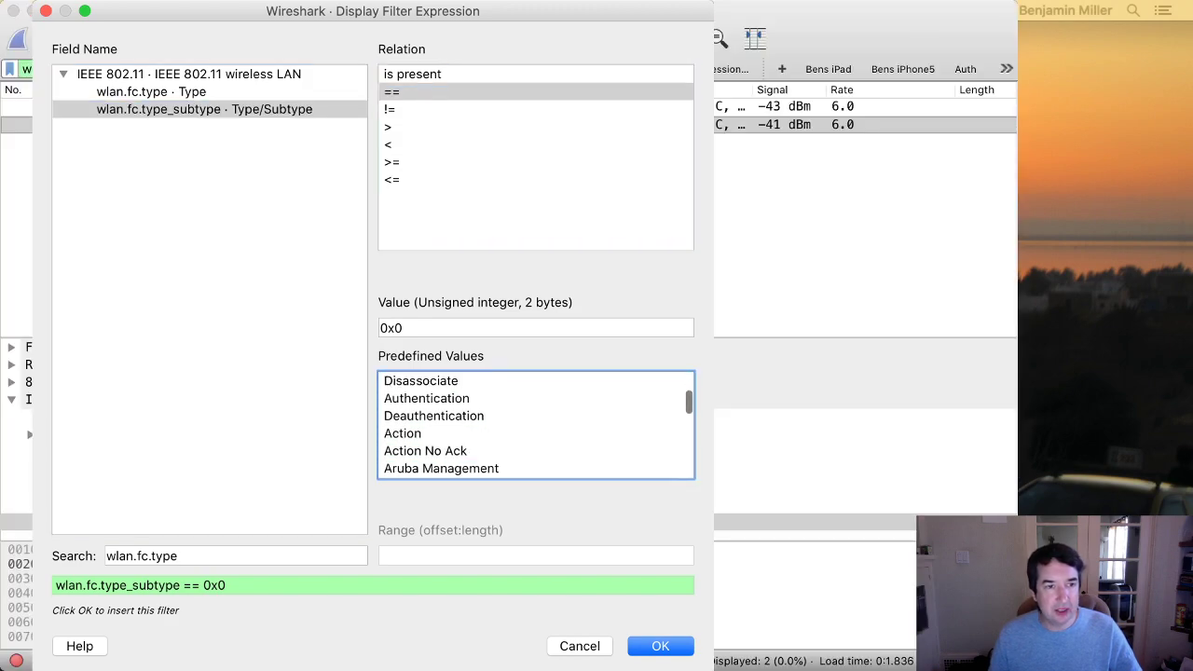
click(427, 399)
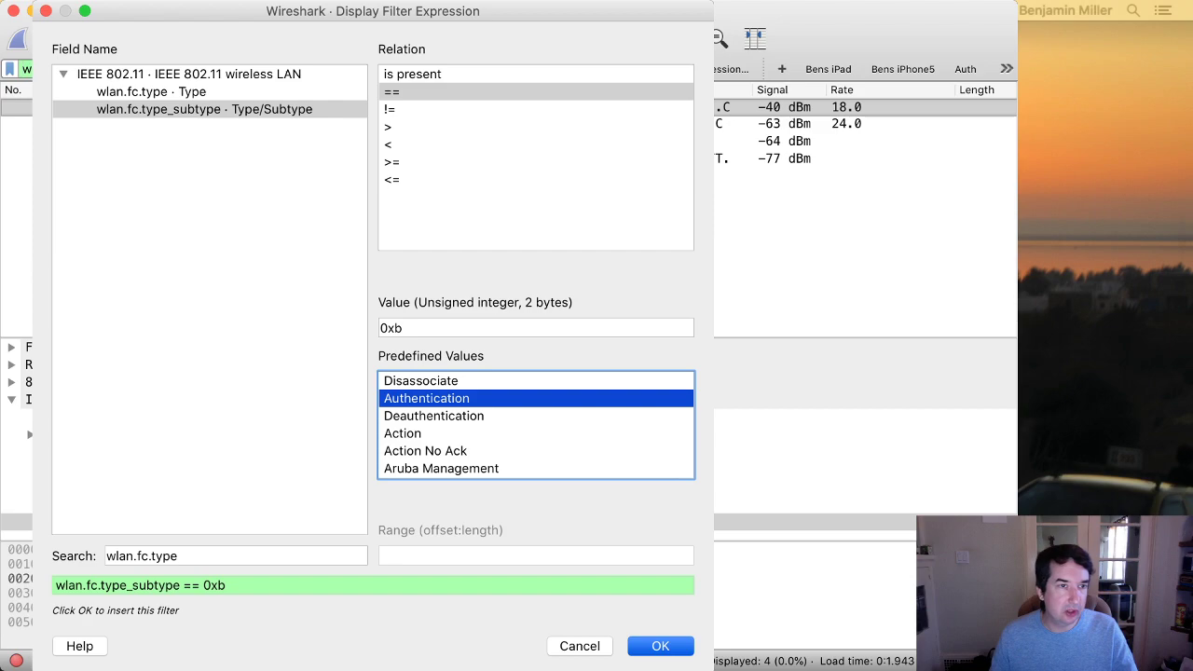
- Go through the filtered frames at -63, -77 and -40 dBm and examine their packet details
click(847, 123)
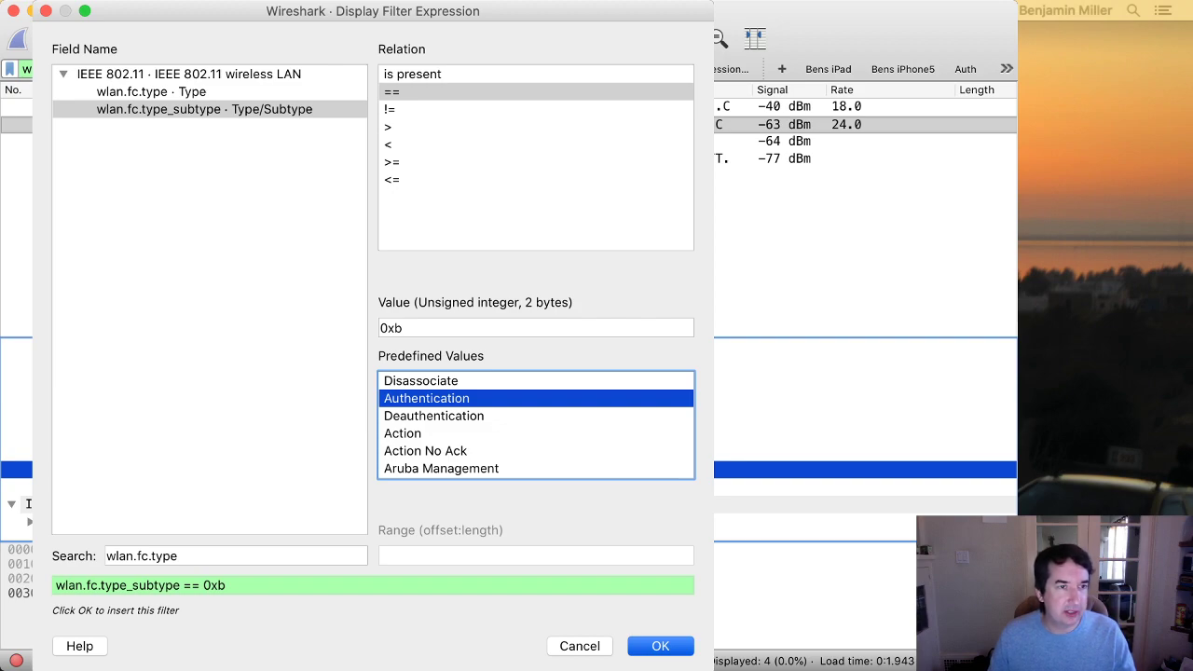
click(784, 159)
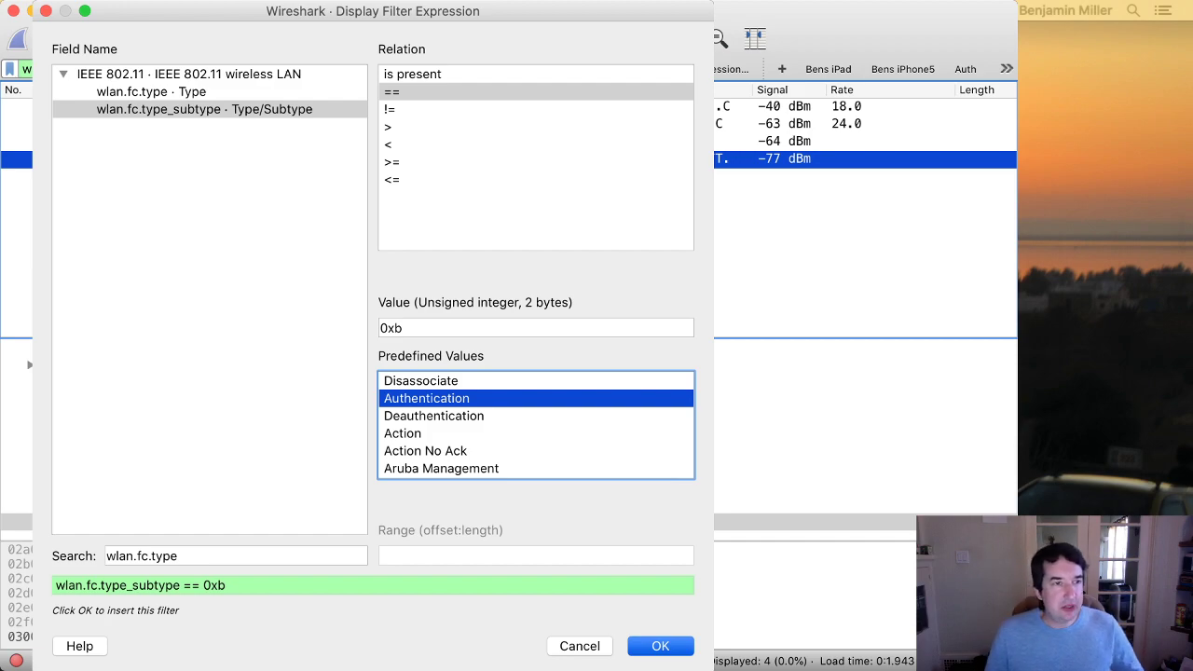
click(839, 106)
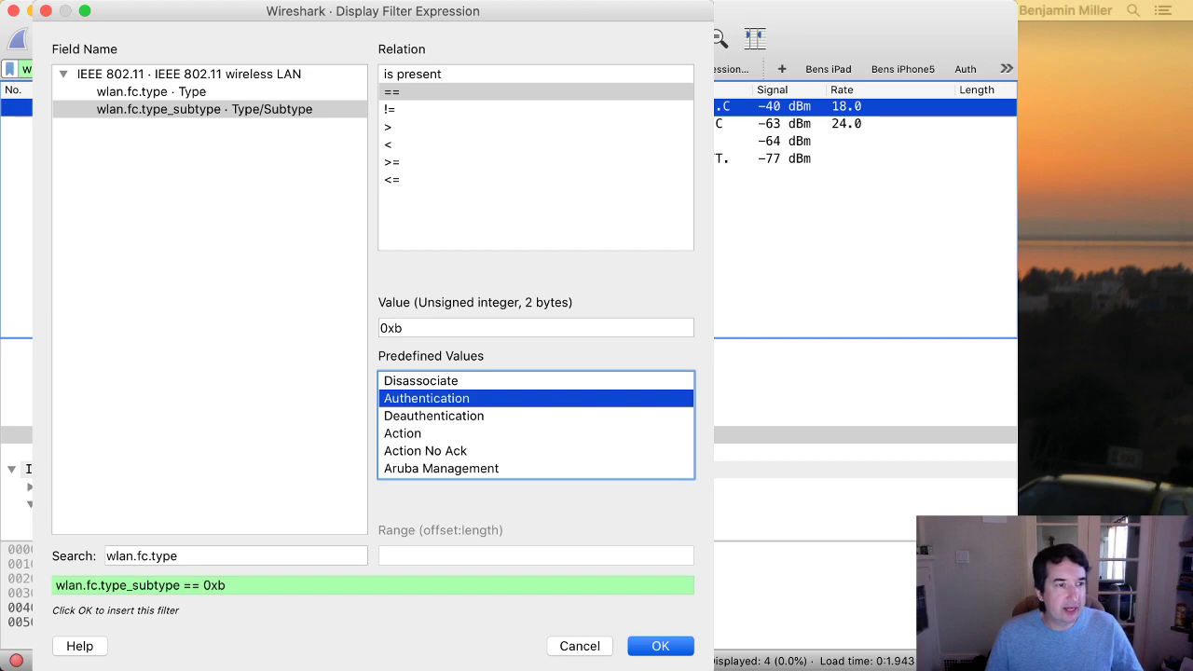
scroll(865, 439, down, 5)
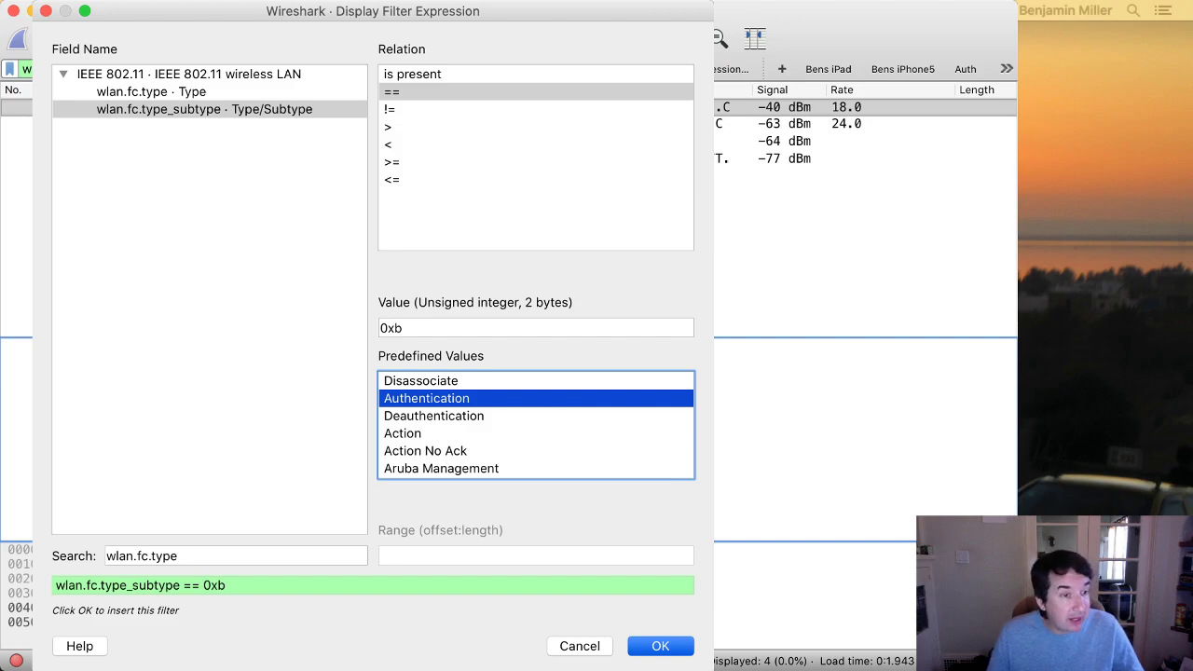
click(865, 435)
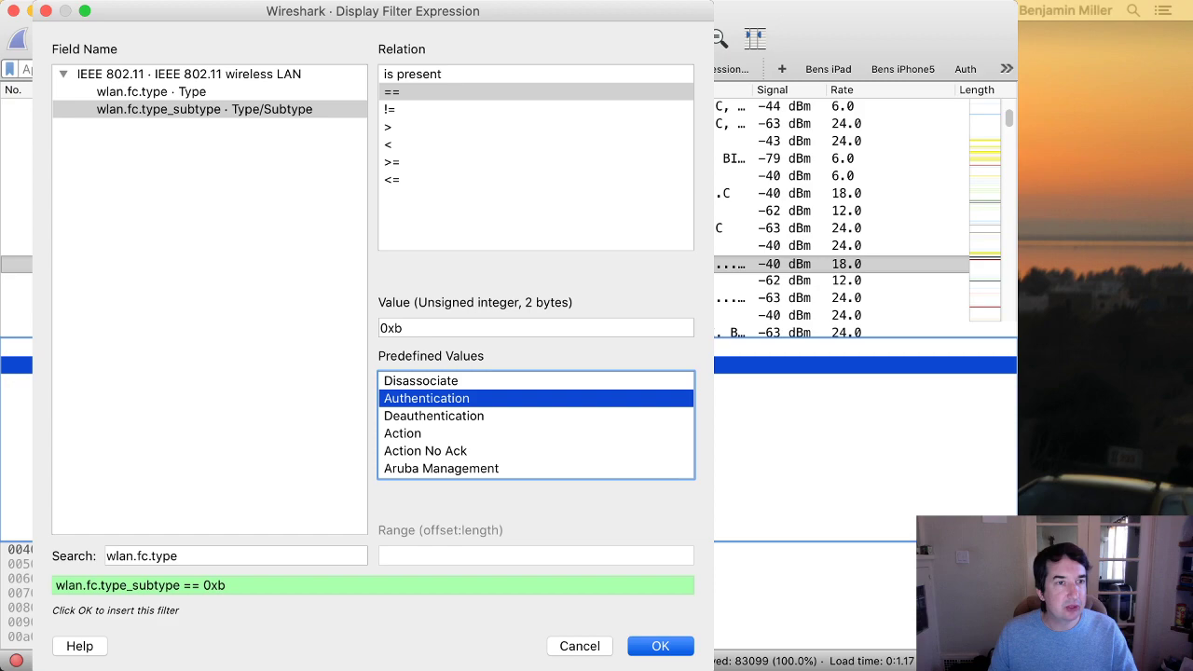
- Select the second listed frame (-63 dBm, rate 24.0) in the unfiltered packet list and examine its detail sections
click(842, 123)
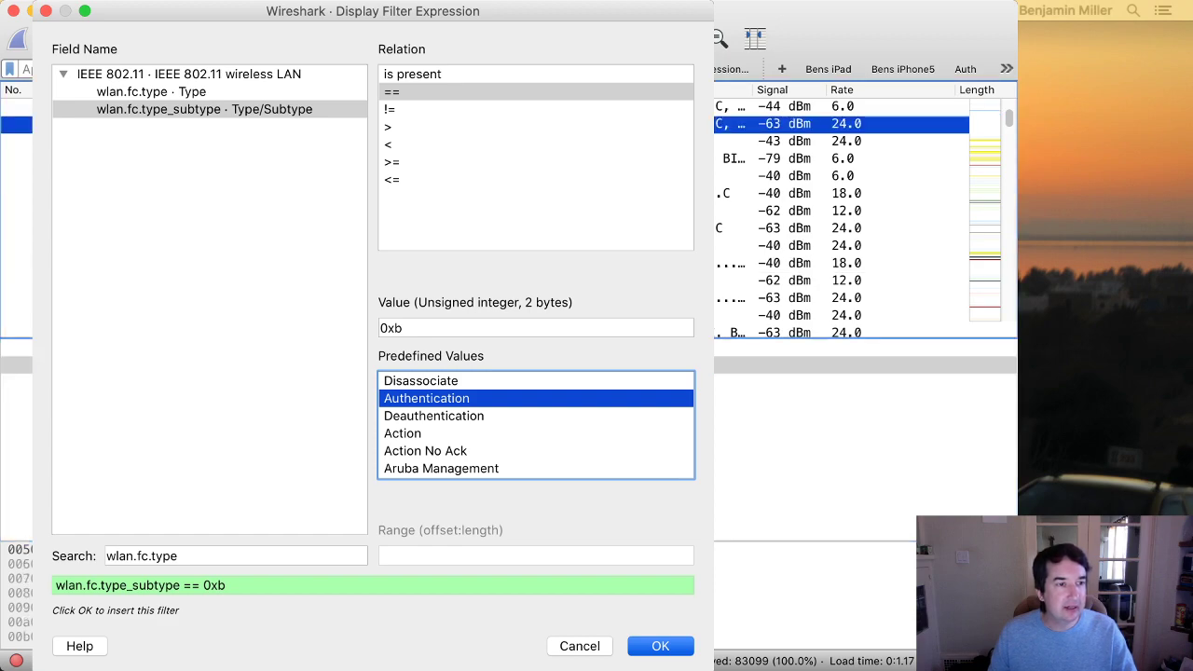
click(865, 365)
click(865, 417)
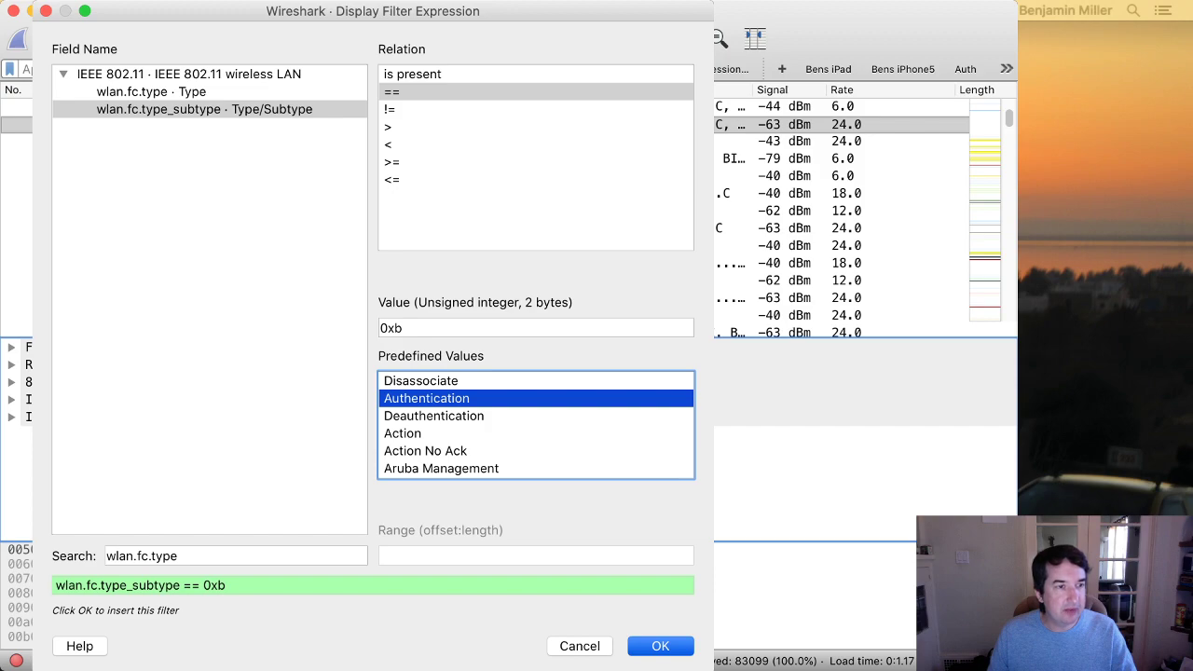
scroll(866, 438, down, 3)
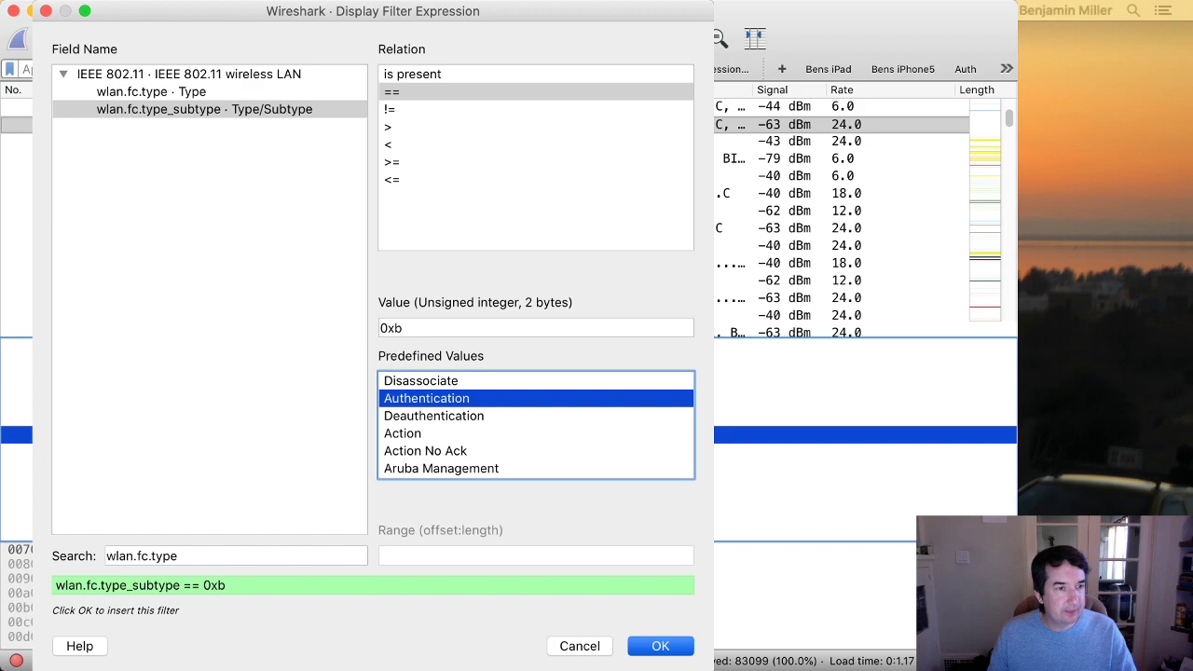
scroll(865, 438, down, 1)
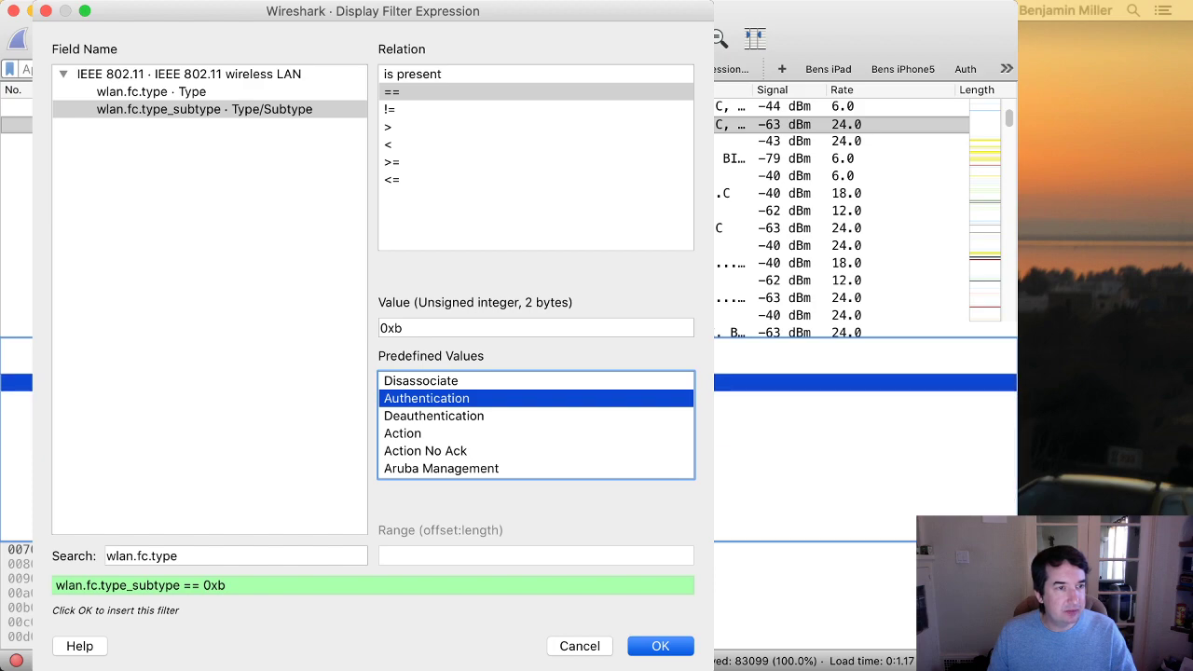
- Close the filter expression dialog and apply the display filter wlan.fc.type_subtype == 0xb to the capture
click(865, 452)
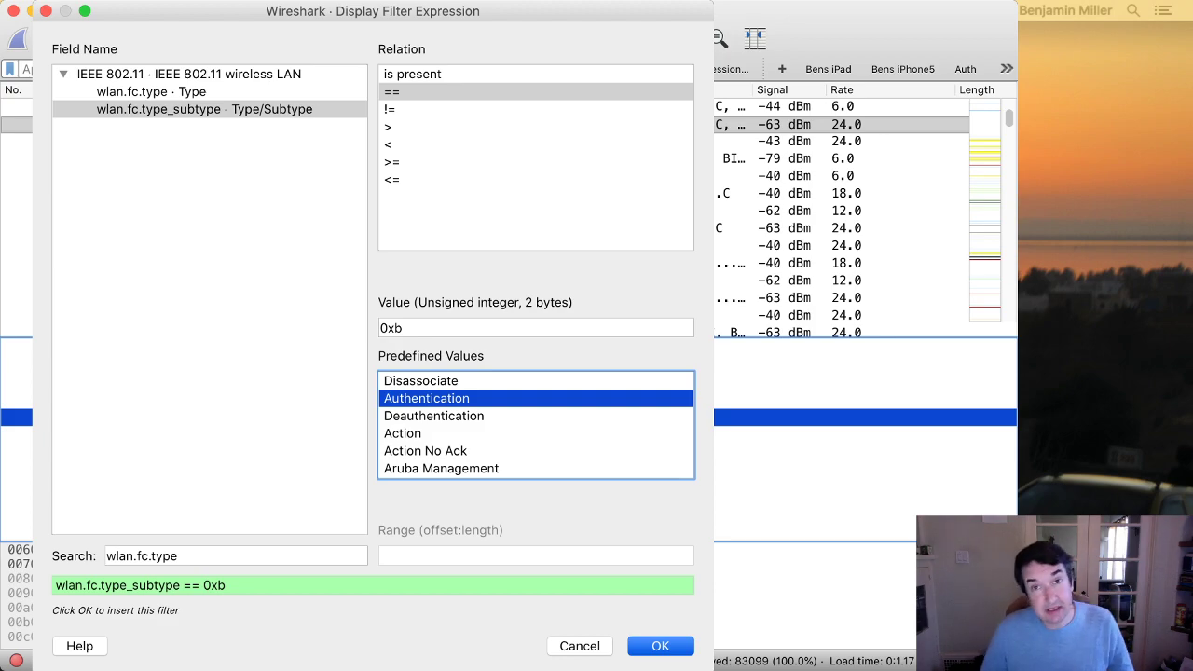
key(Return)
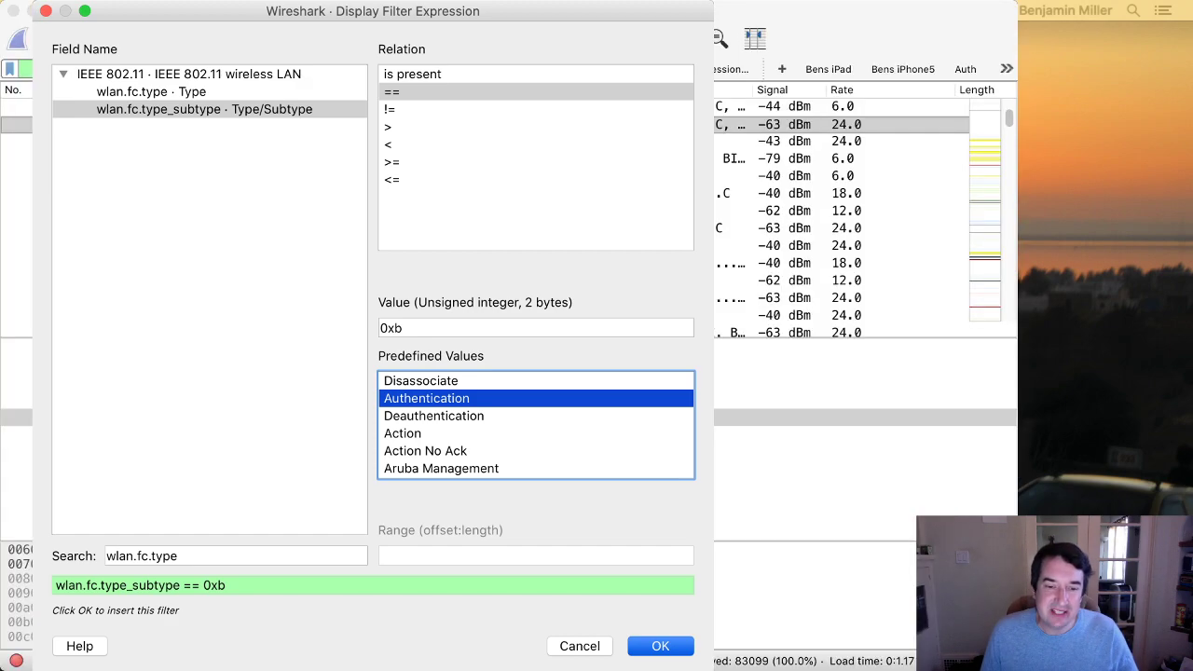
key(Return)
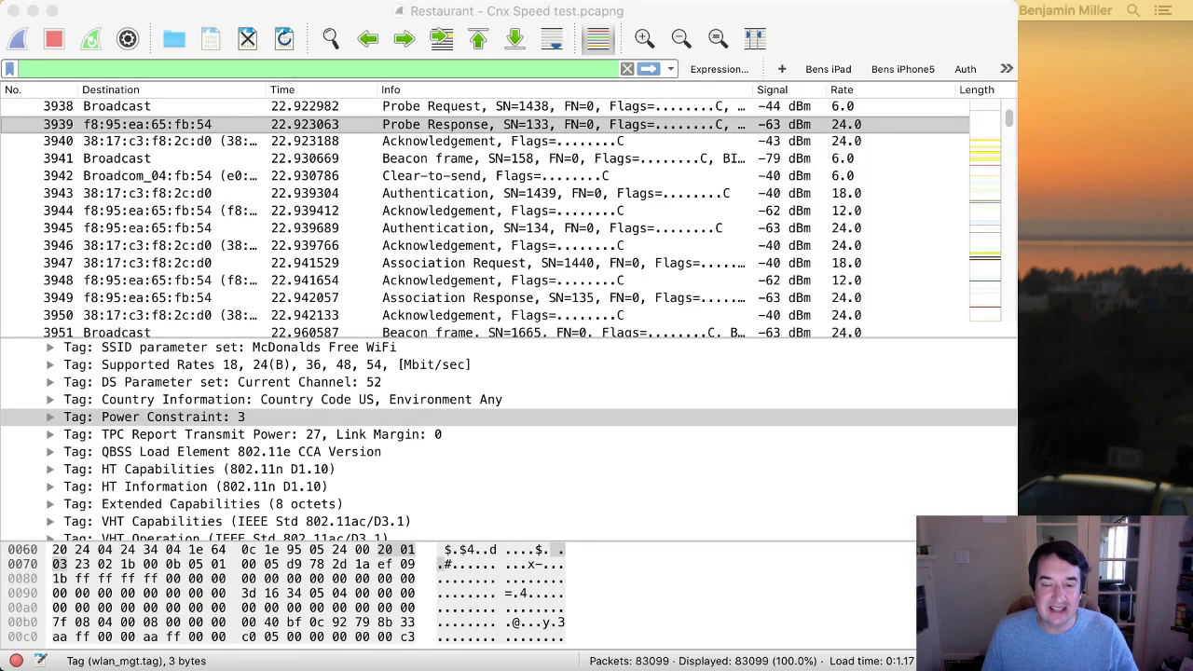
key(super+Tab)
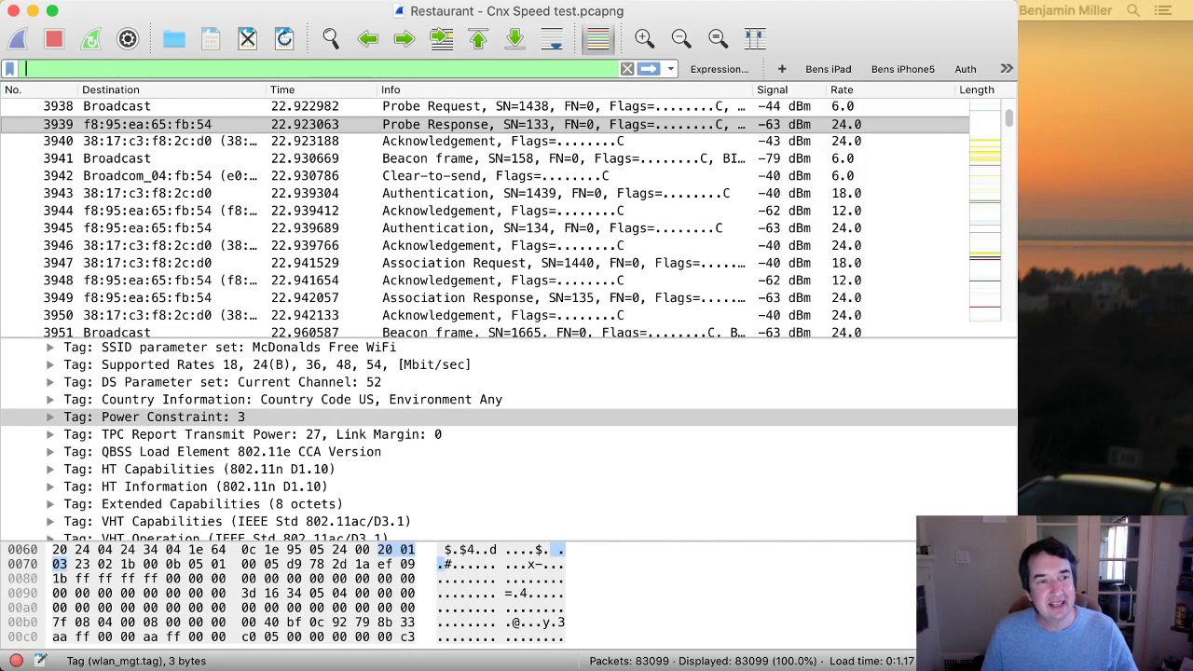
click(150, 124)
scroll(504, 219, down, 3)
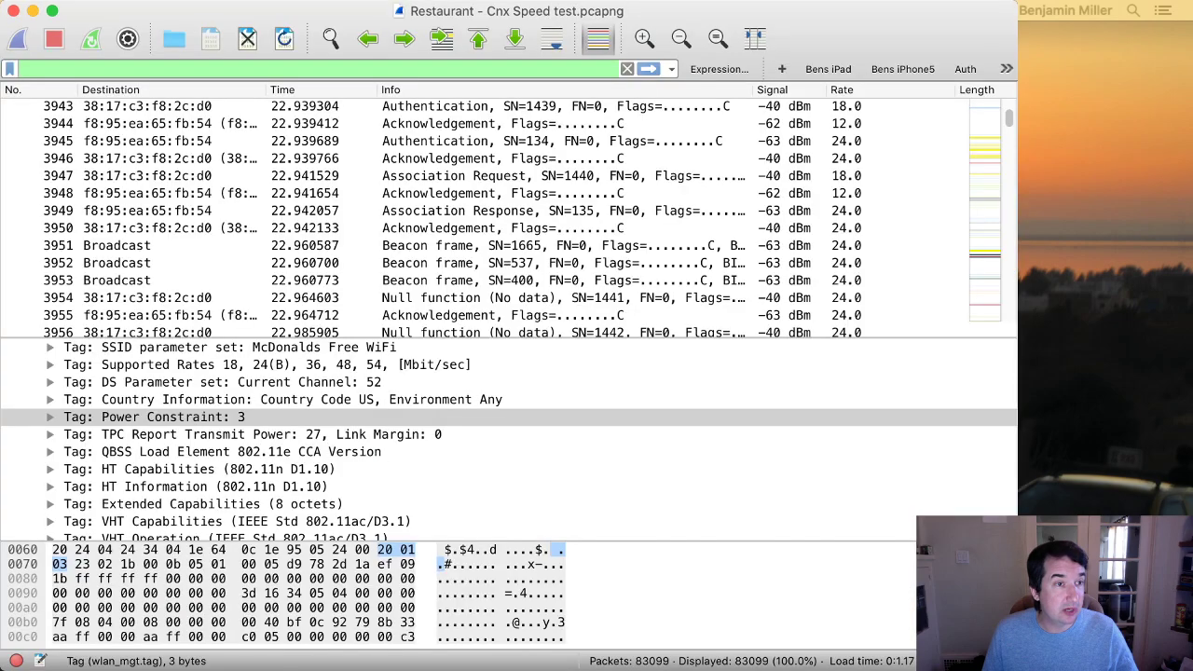
text(wlan.fc.type_subtype == 0xb)
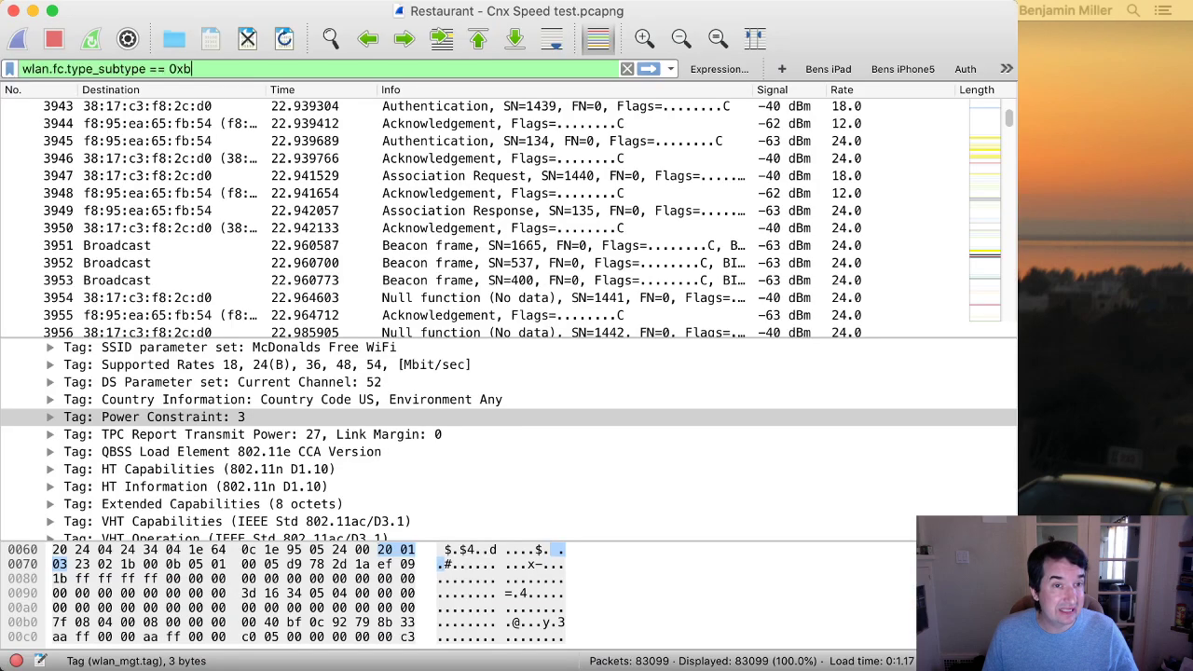
key(Return)
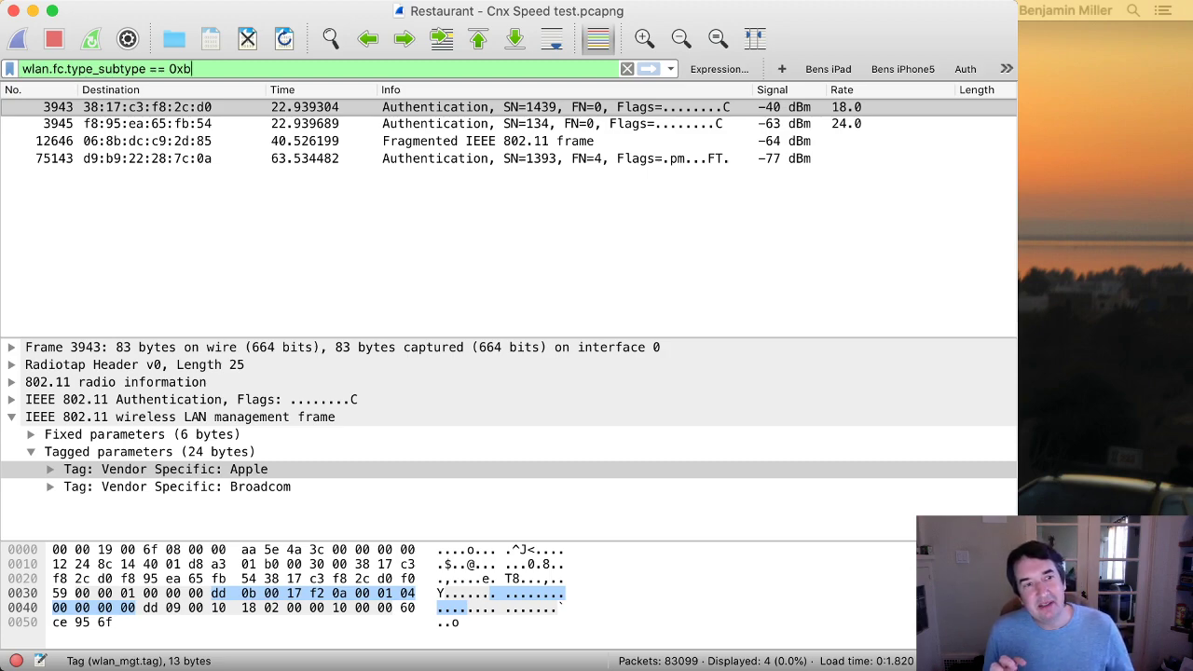
- Compare the packet details of authentication frames 3943 and 3945 by alternating between them
click(508, 106)
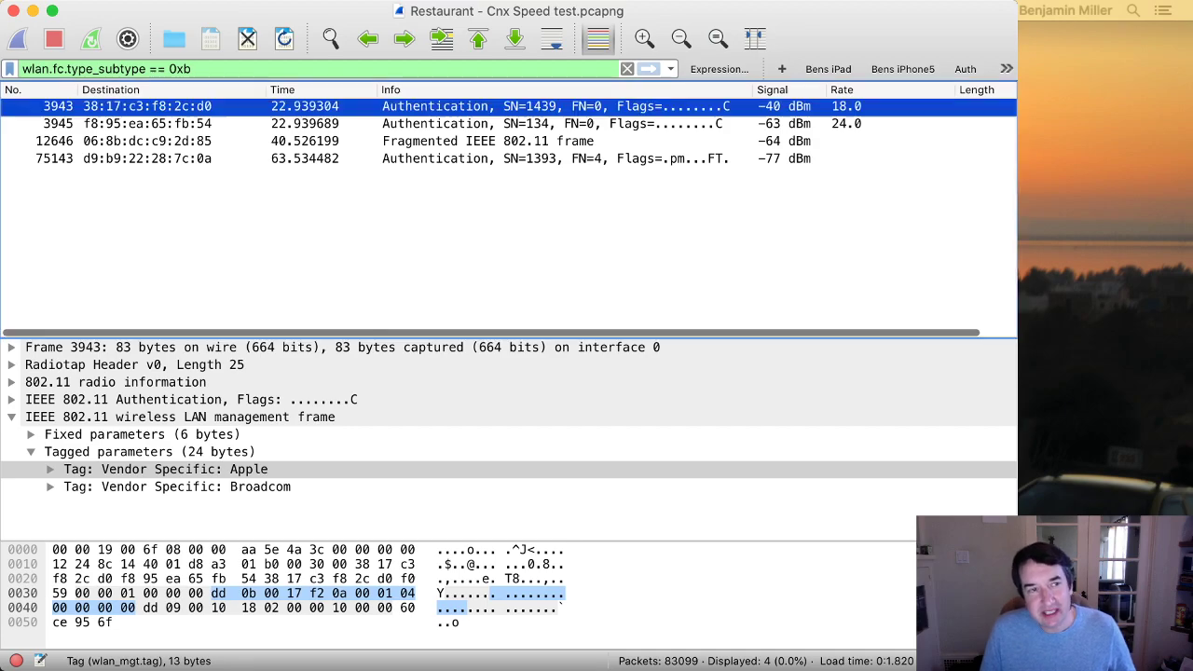
key(Down)
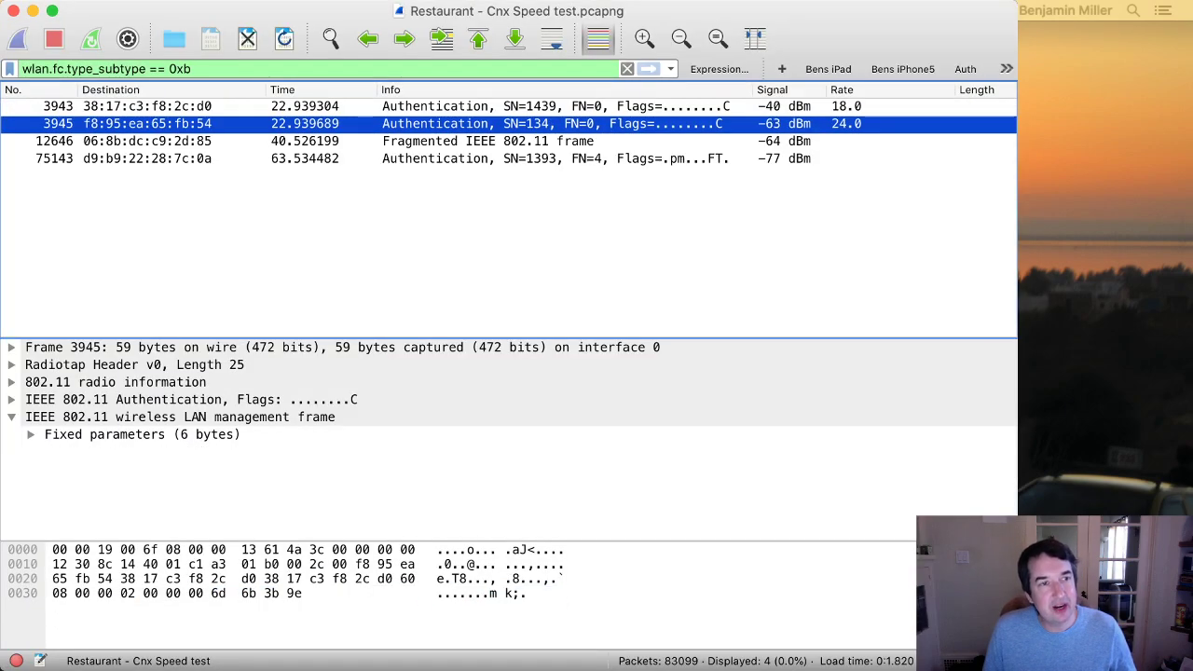
key(Up)
key(Down)
key(Up)
key(Down)
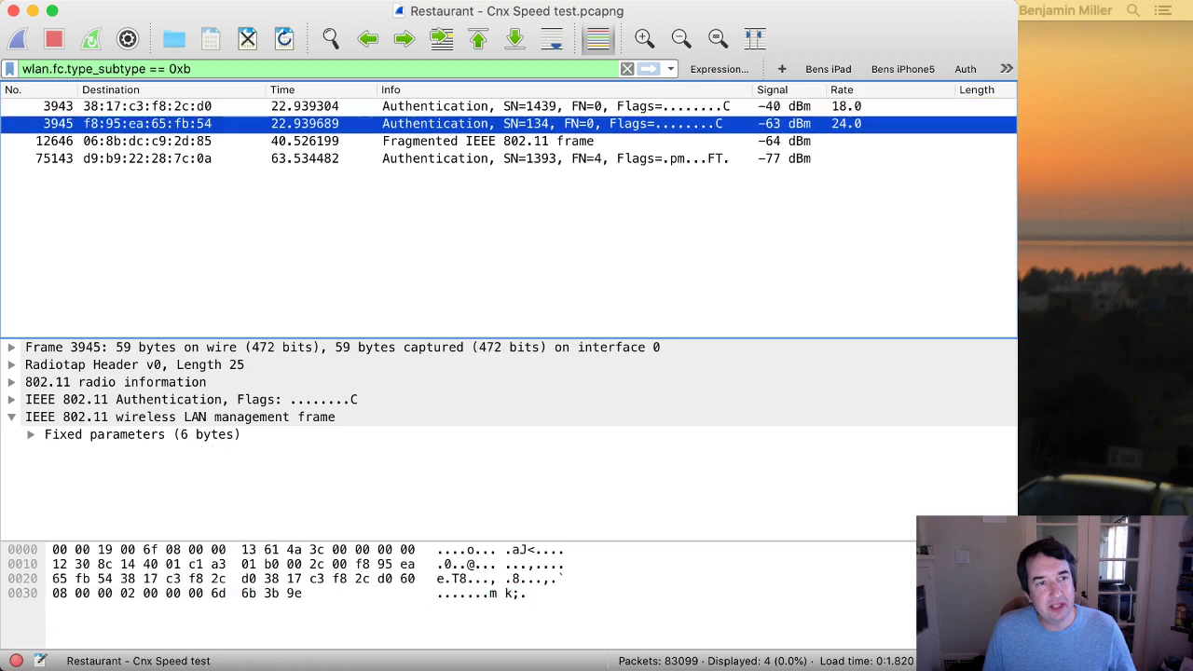
key(Up)
key(Down)
key(Up)
key(Down)
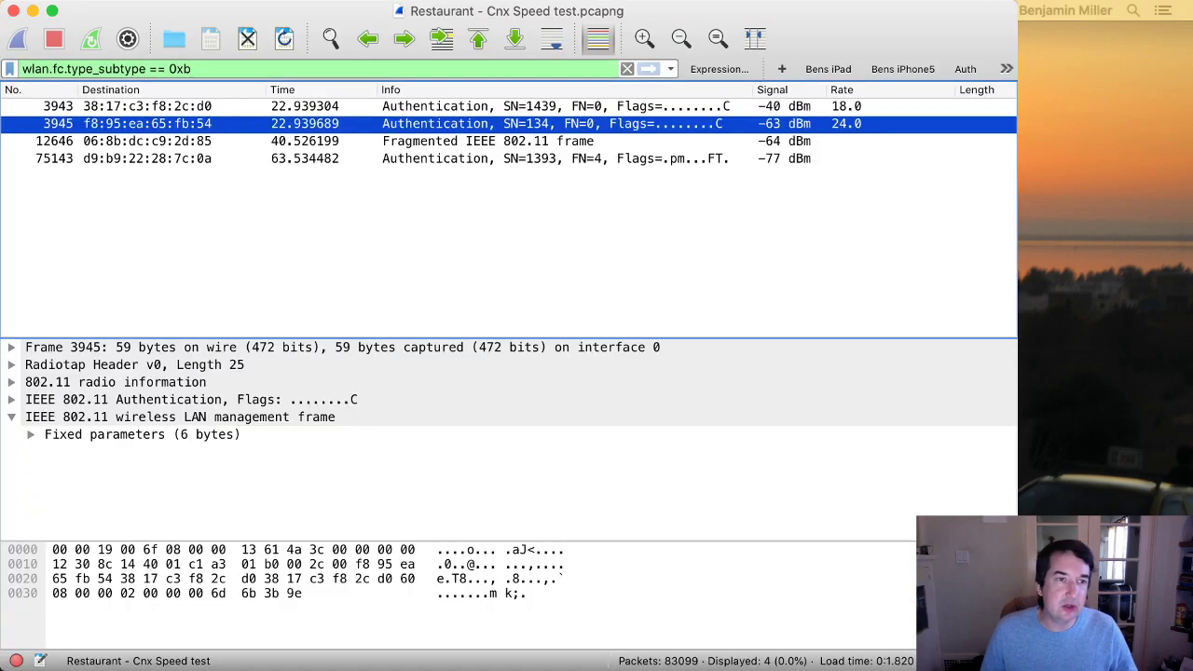
- Examine the packet details of the two remaining filtered frames, 12646 and 75143
key(Down)
key(Down)
key(Up)
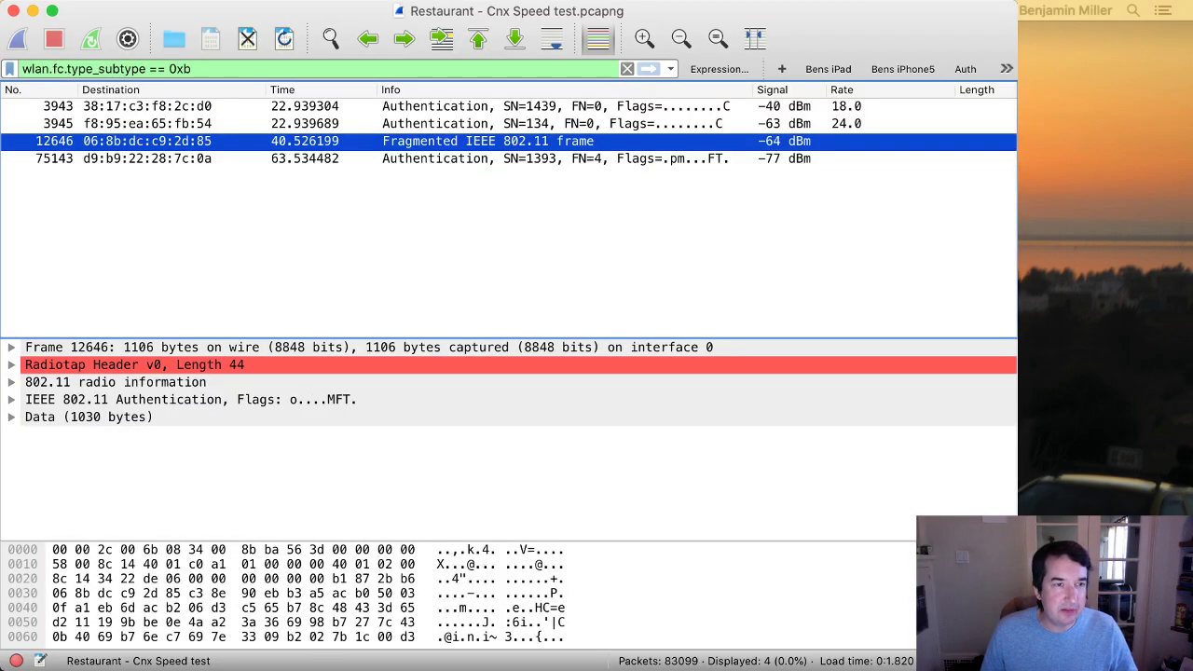
key(Down)
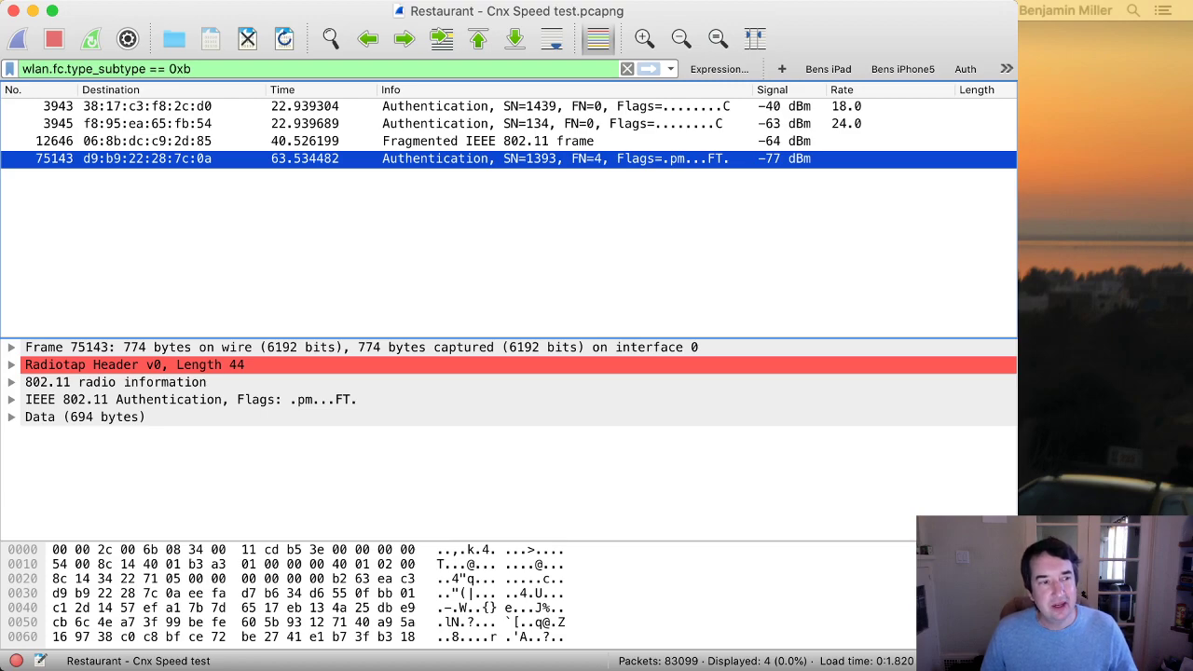
- Expand the 802.11 radio information and IEEE 802.11 Authentication sections of frame 75143 and select its frame check sequence
click(11, 382)
scroll(508, 438, down, 3)
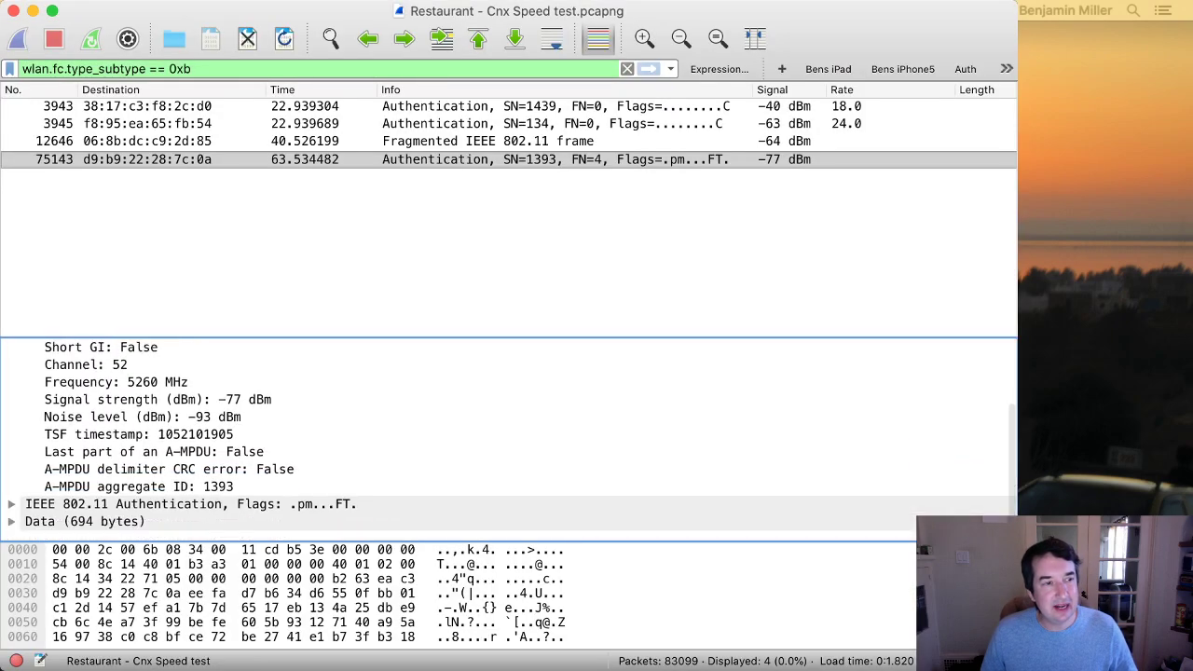
click(11, 503)
scroll(11, 503, down, 5)
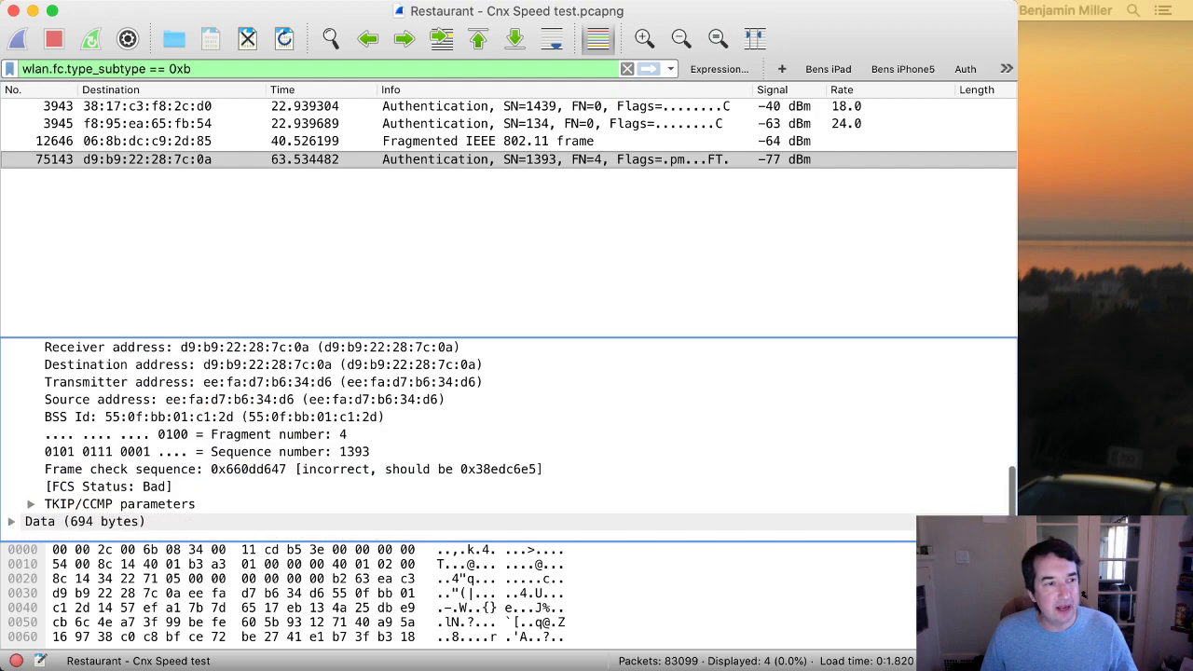
click(293, 469)
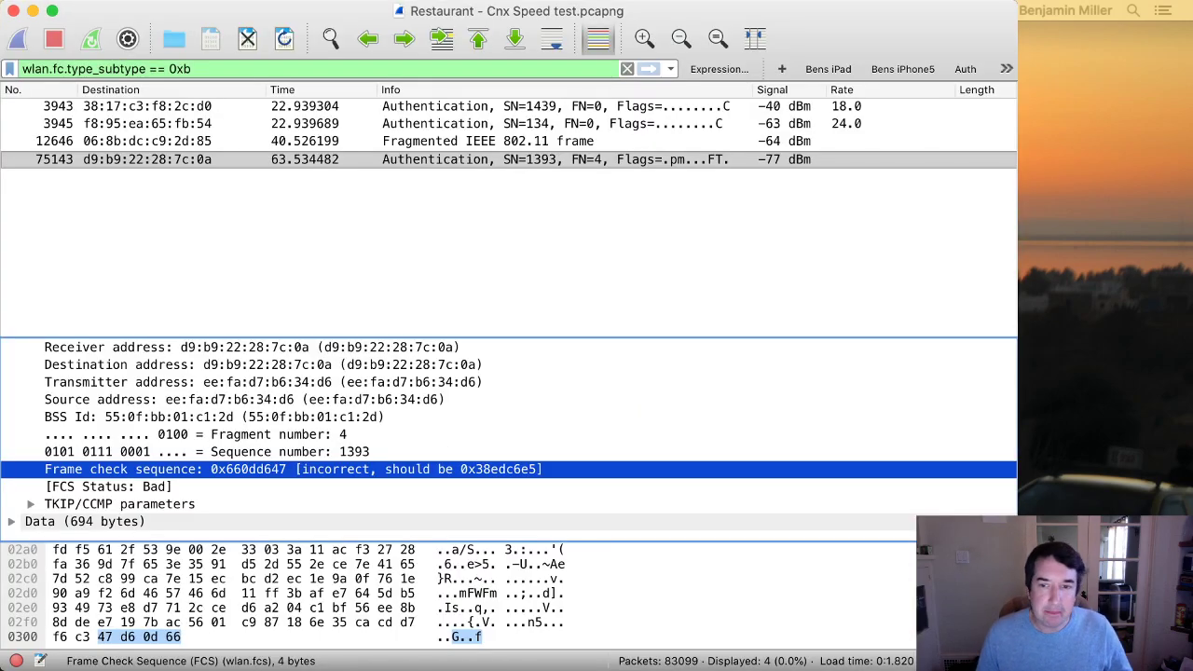
key(super+Tab)
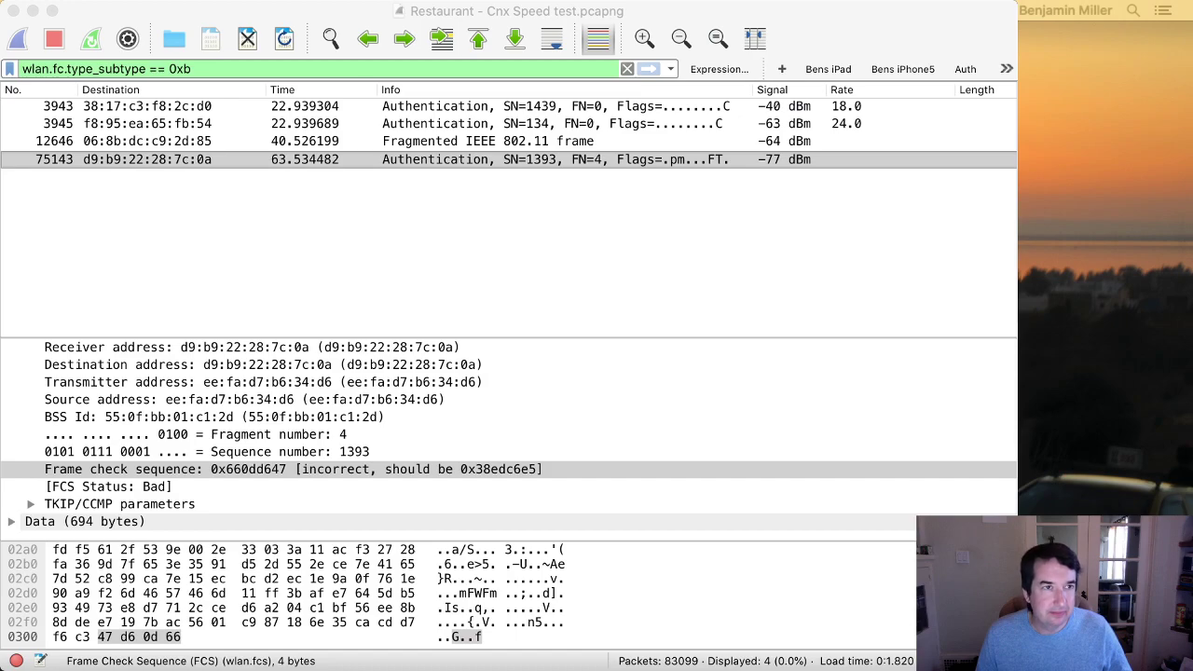
key(super+Tab)
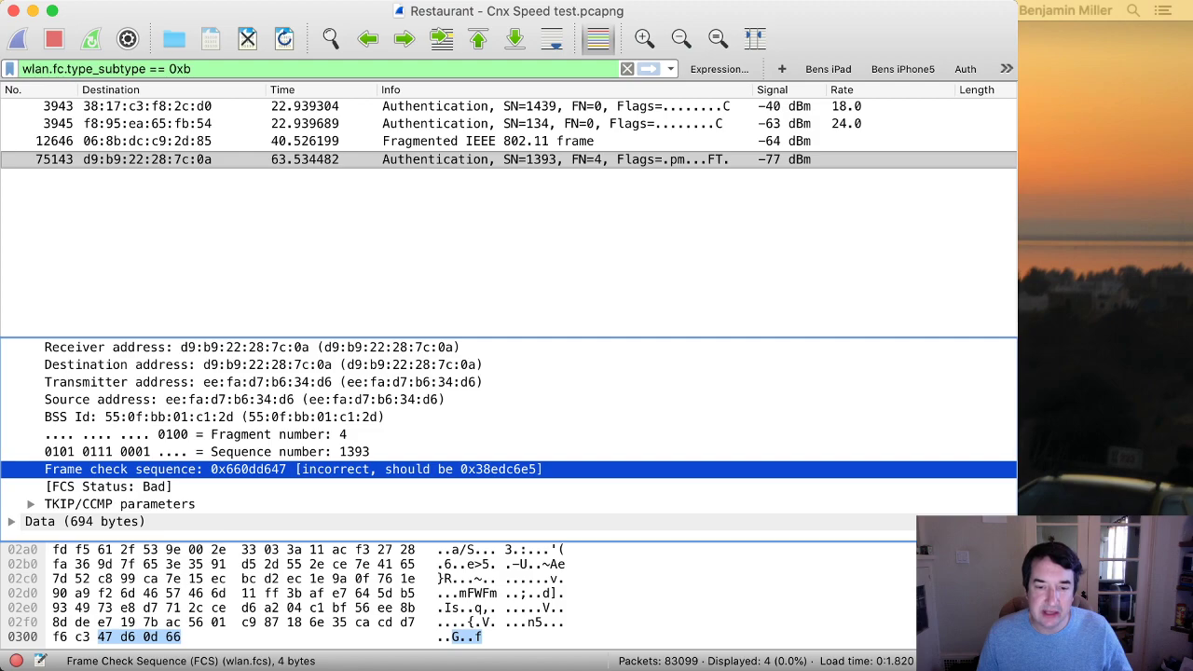
key(super+Tab)
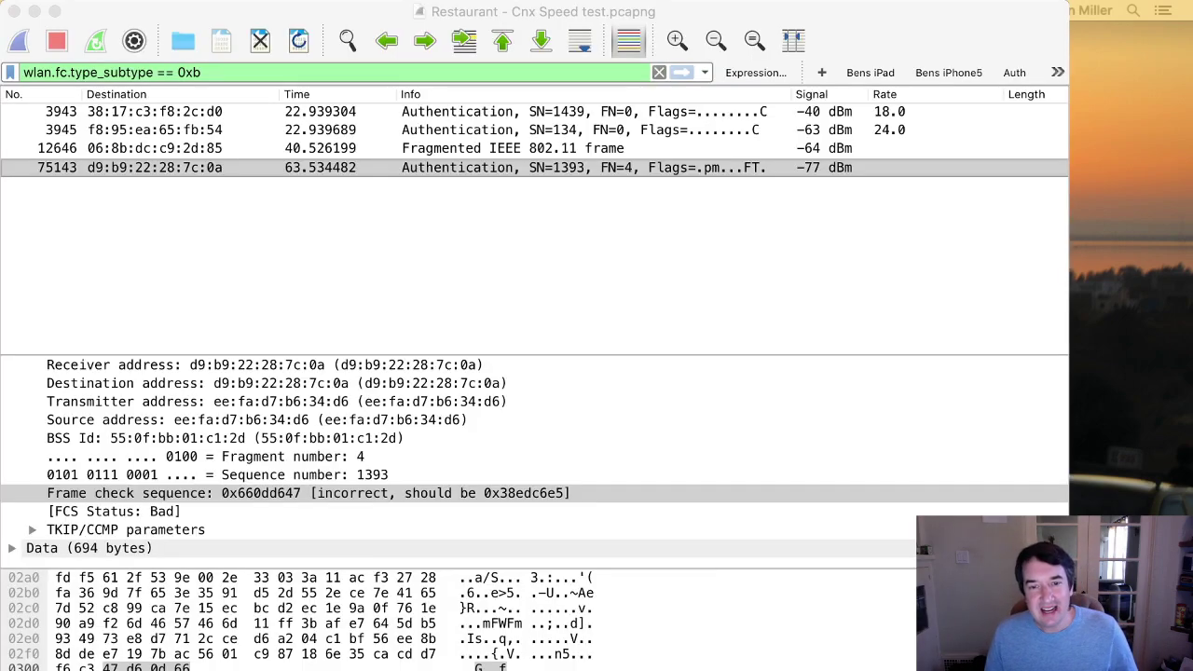
key(super+Tab)
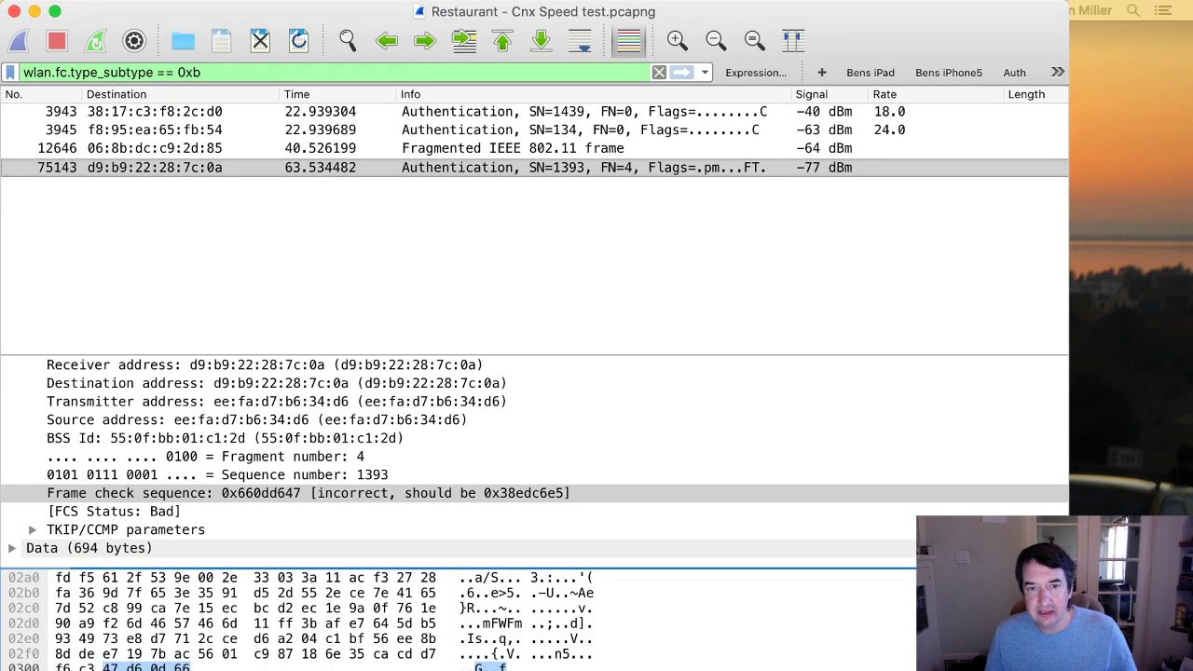
key(super+Tab)
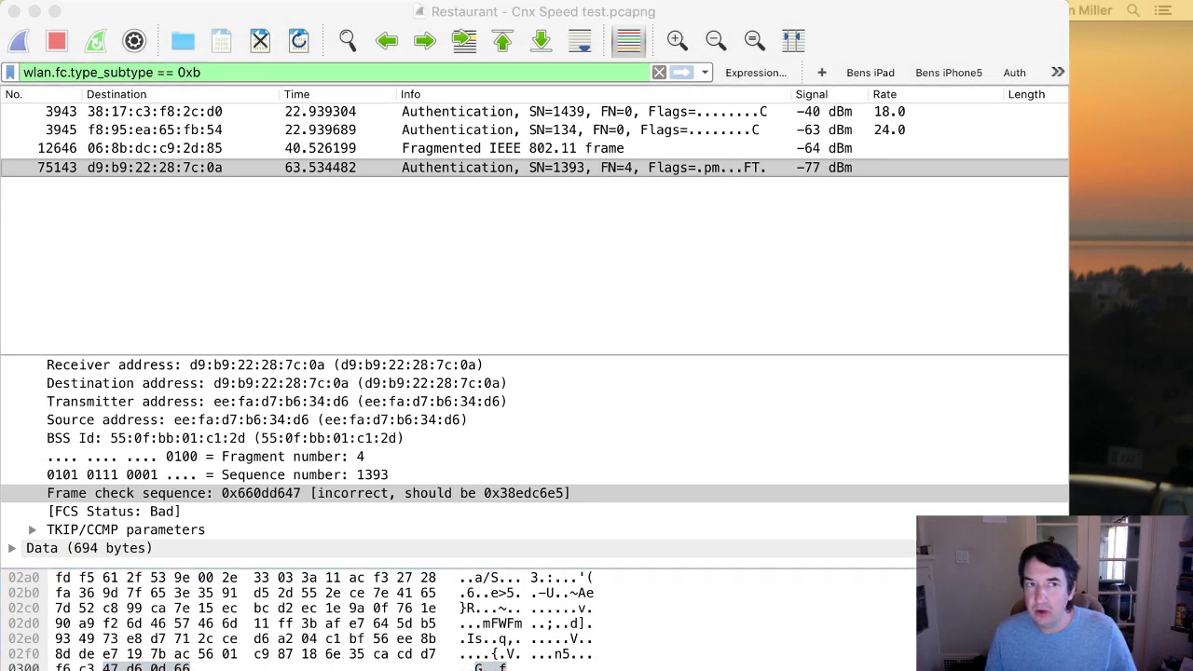
key(super+Tab)
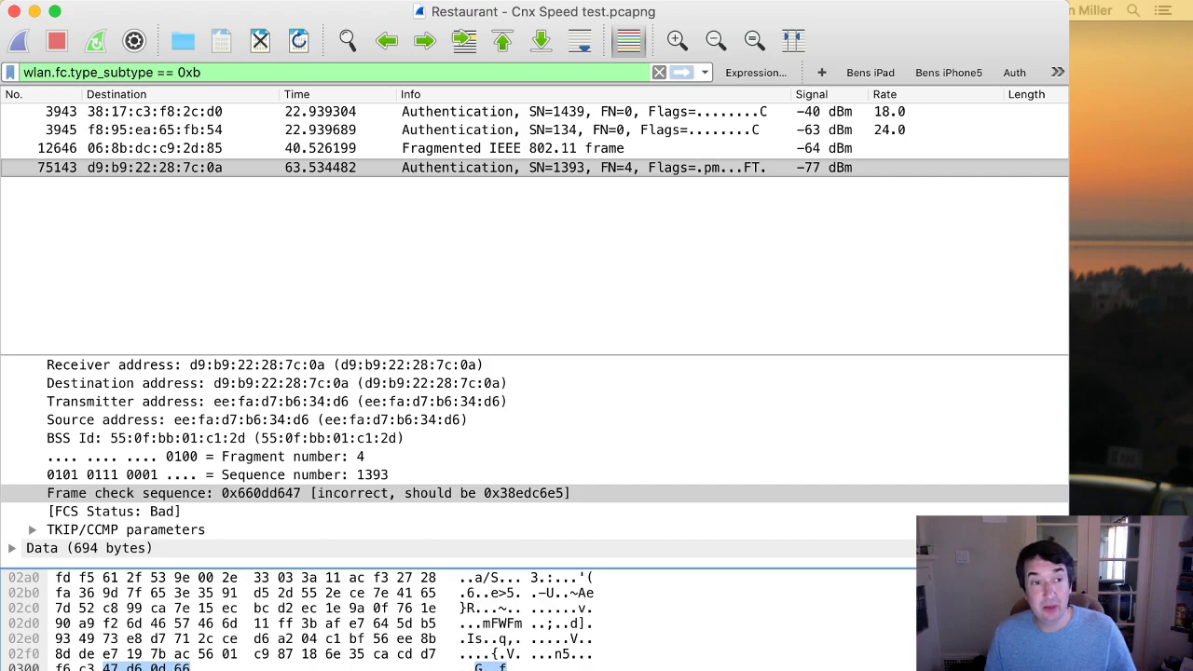
- Examine the frame check sequence and the Type/Subtype field in the details of frame 75143
click(307, 493)
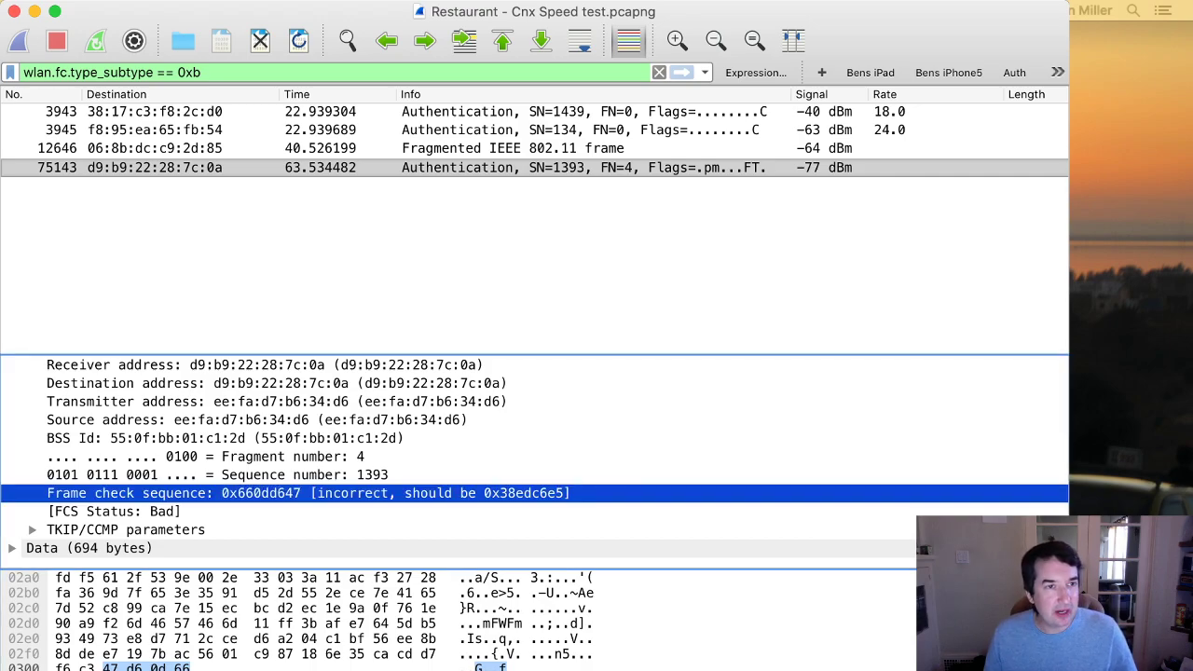
key(shift+Tab)
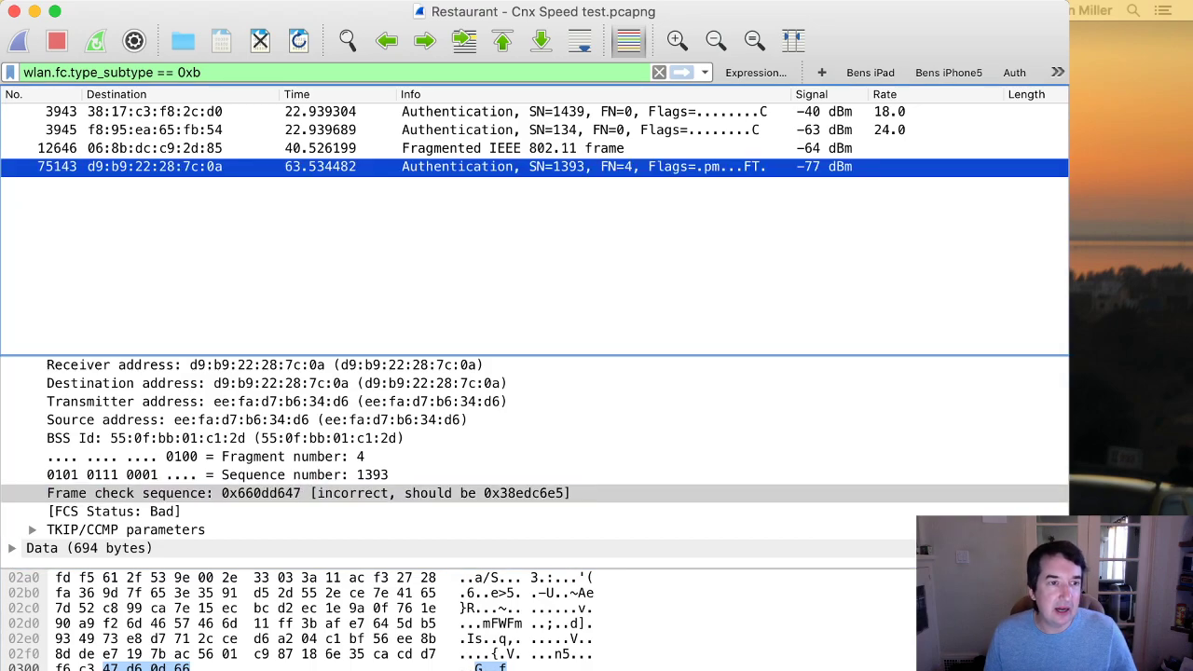
key(Tab)
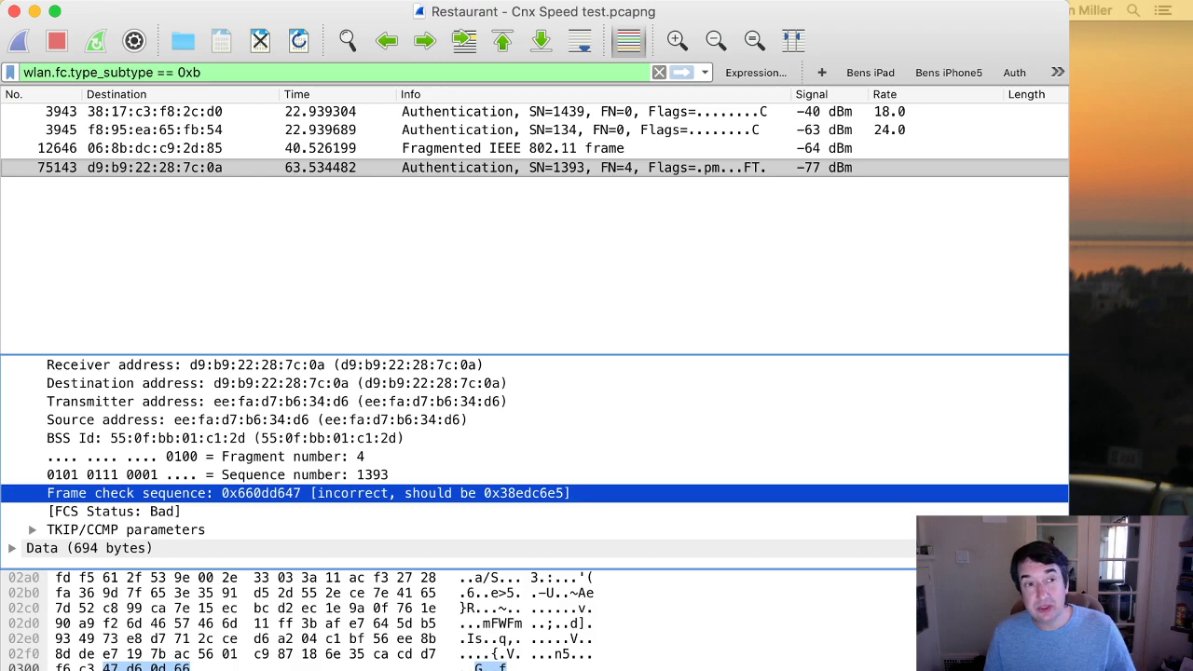
key(shift+Tab)
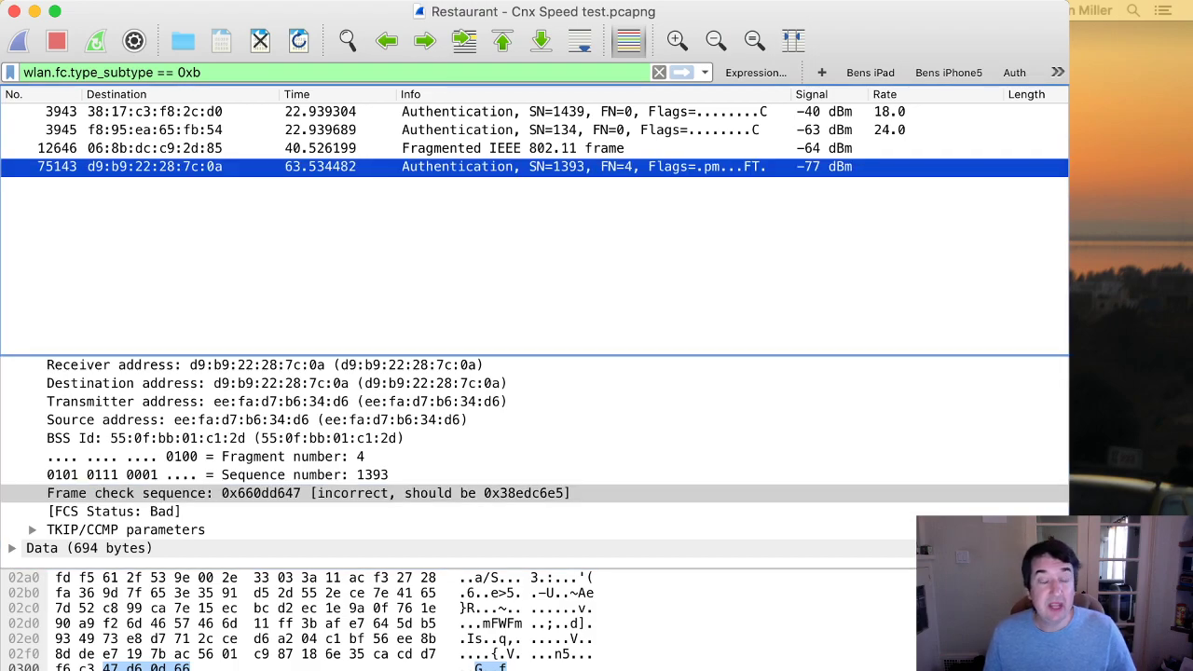
key(Tab)
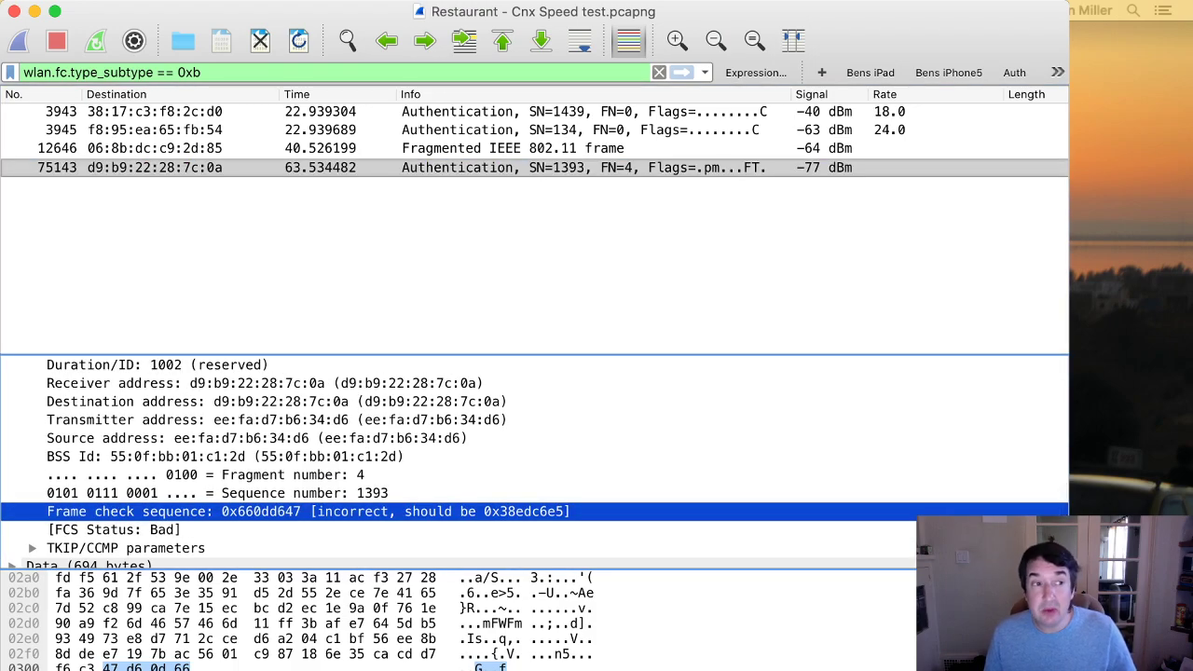
scroll(533, 461, up, 3)
scroll(535, 461, up, 1)
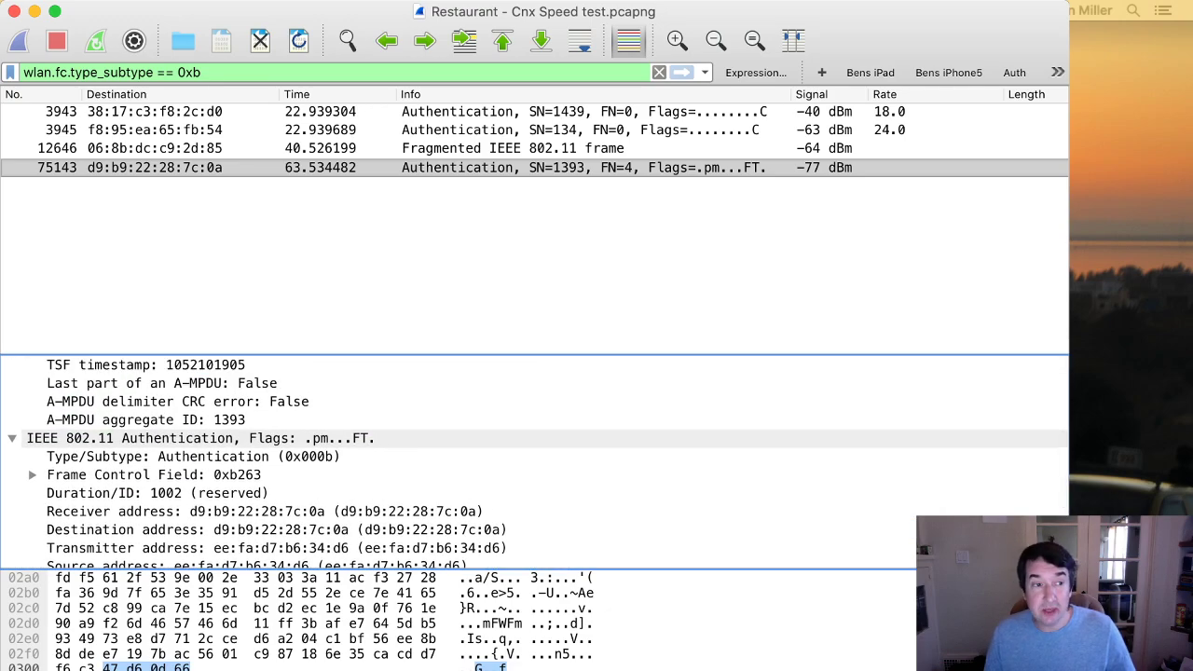
click(193, 457)
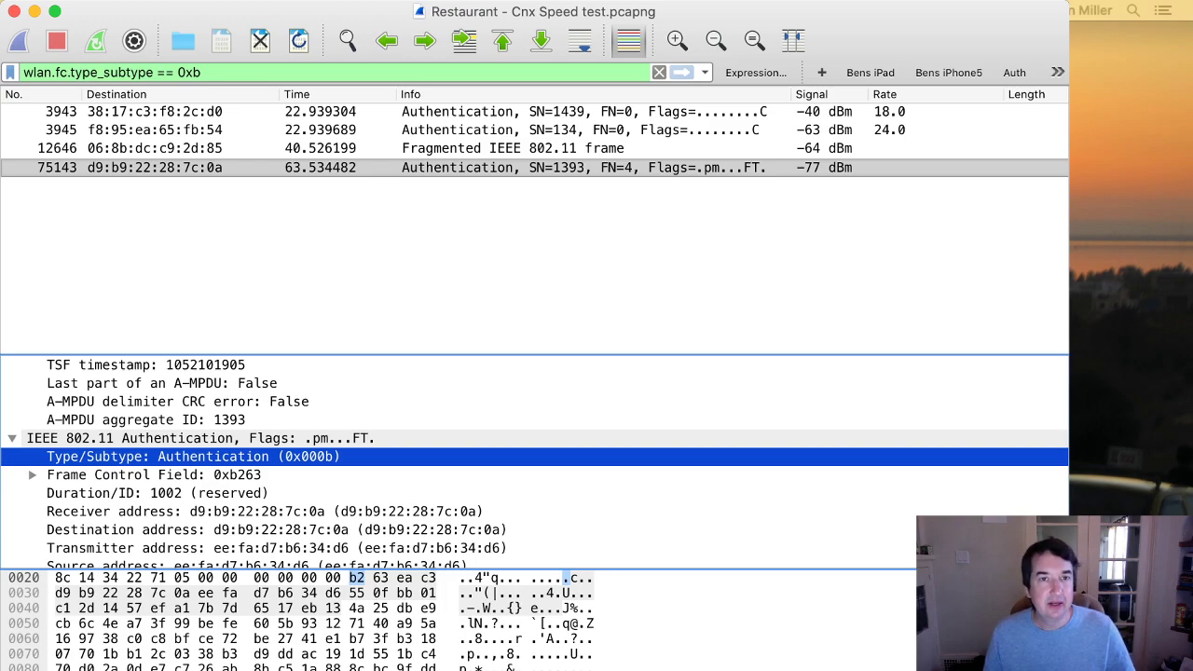
- Widen the Length column of the packet list and select the frame check sequence of frame 3943
drag(1003, 94, 949, 95)
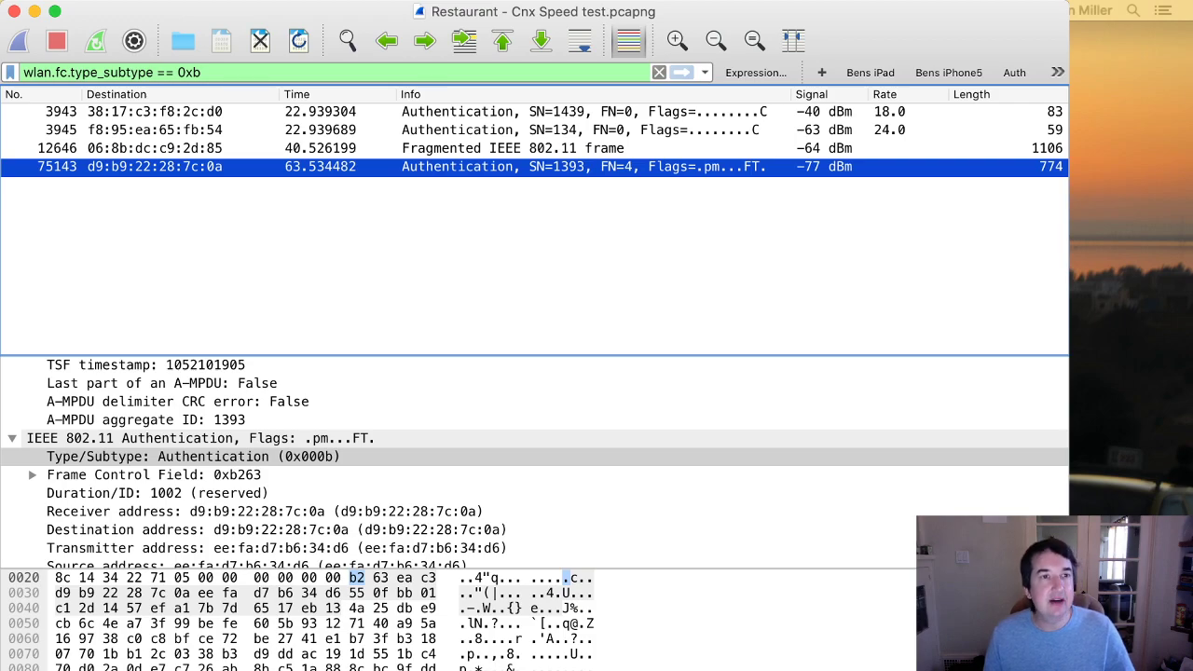
click(510, 111)
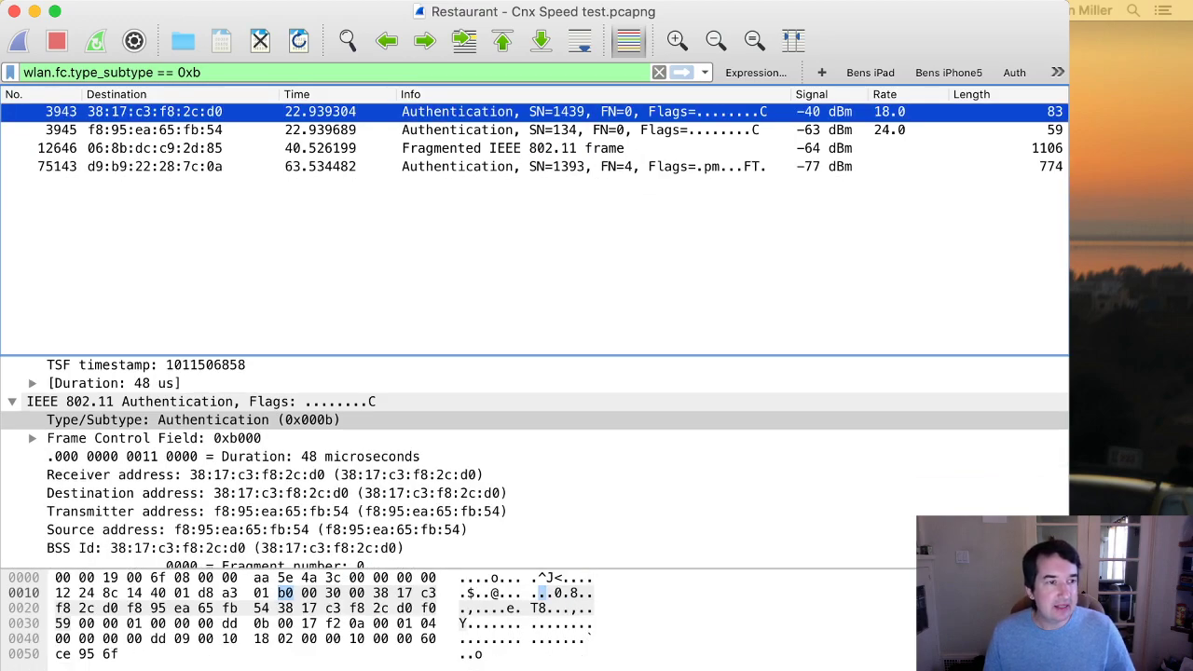
scroll(537, 462, down, 5)
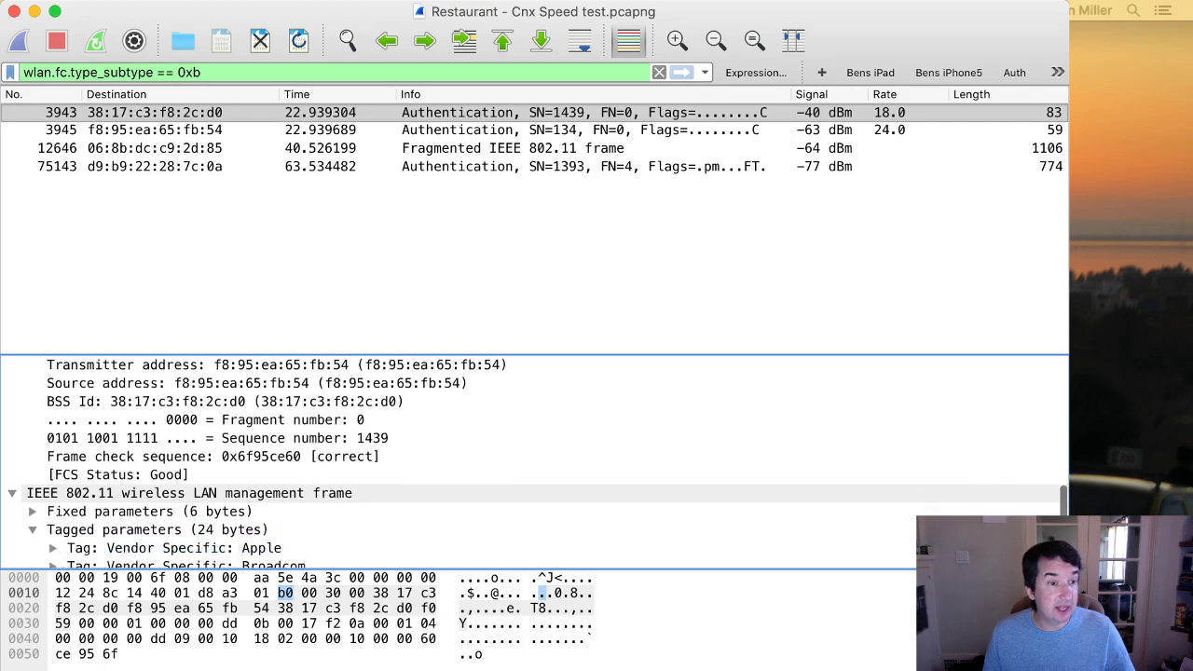
click(212, 457)
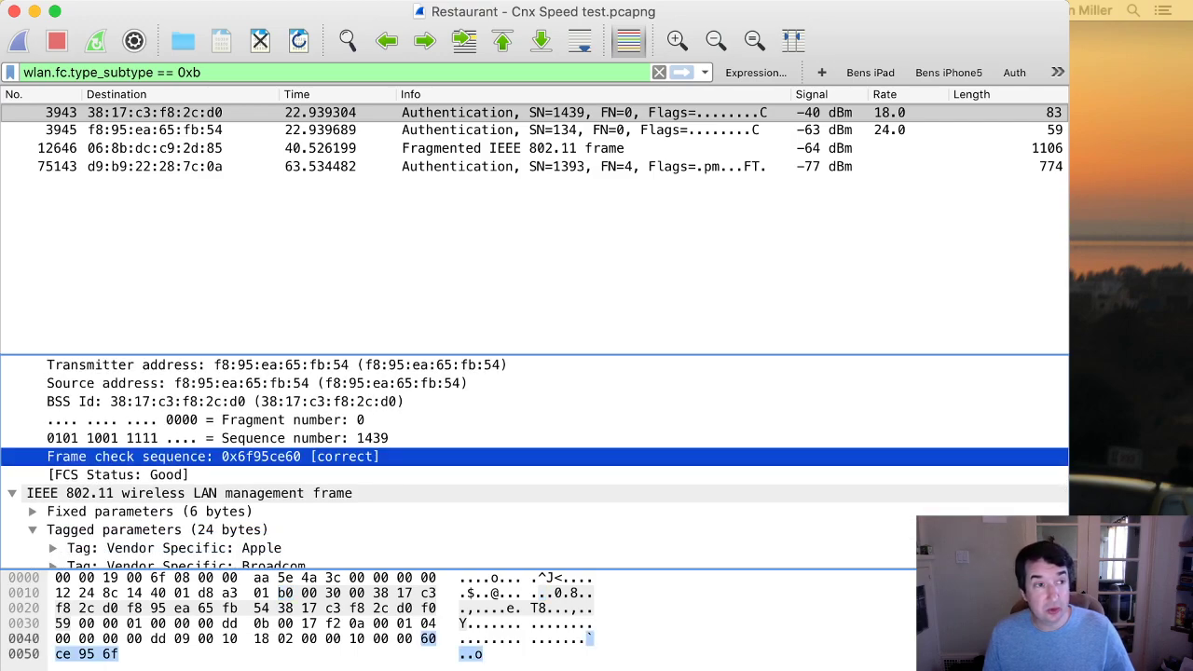
- Clear the display filter while keeping authentication frame 3943 selected in the packet list
click(511, 111)
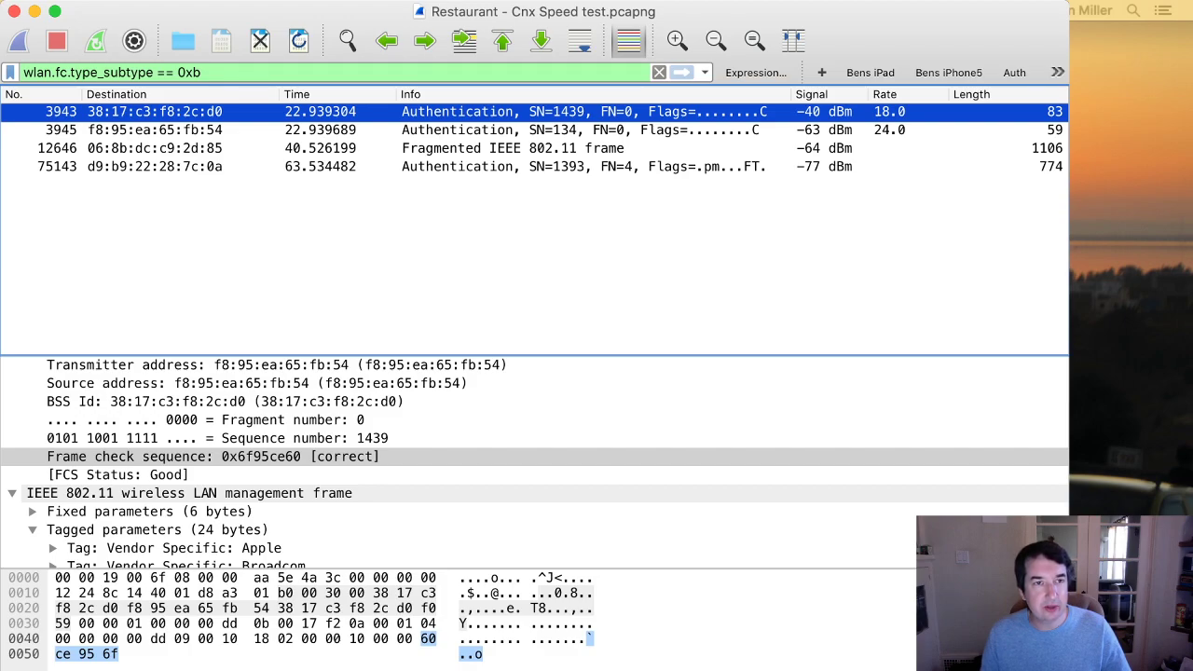
click(659, 72)
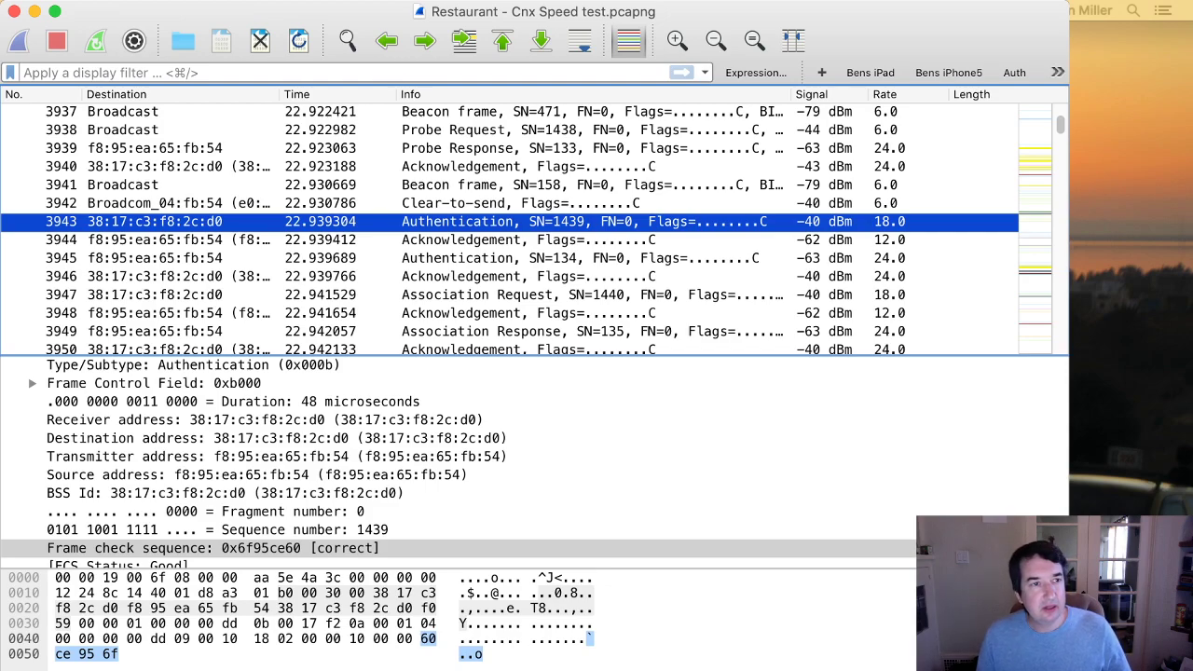
- Select authentication frame 3945 and examine its frame check sequence and the status code in its fixed parameters
scroll(526, 229, down, 2)
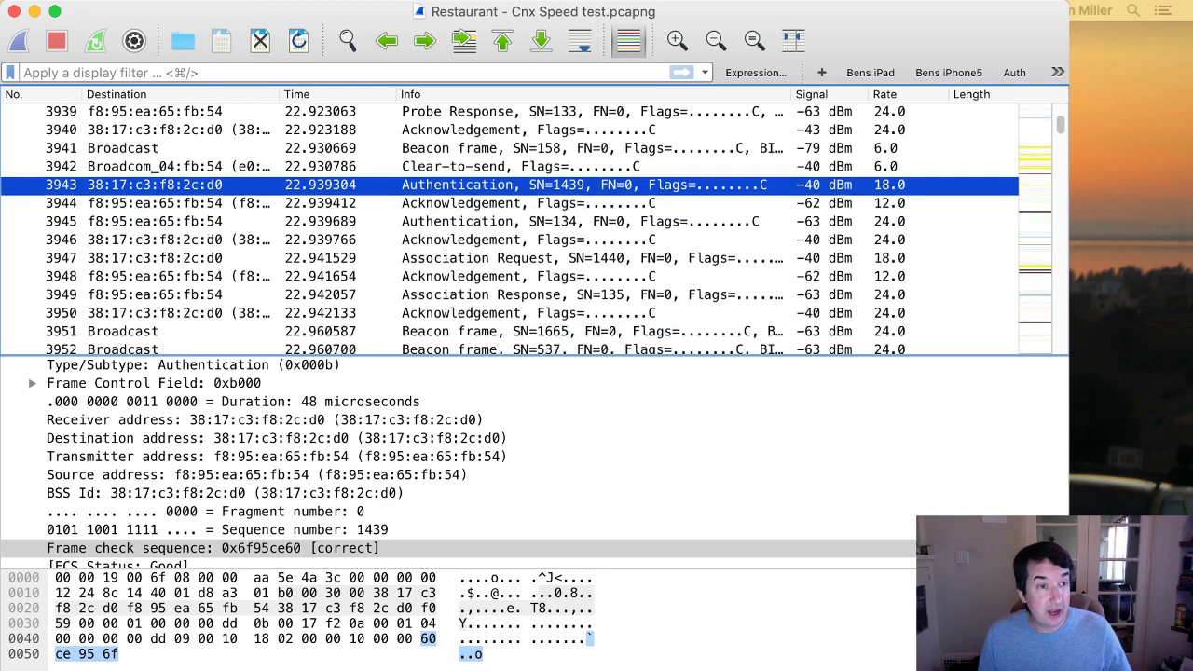
click(525, 221)
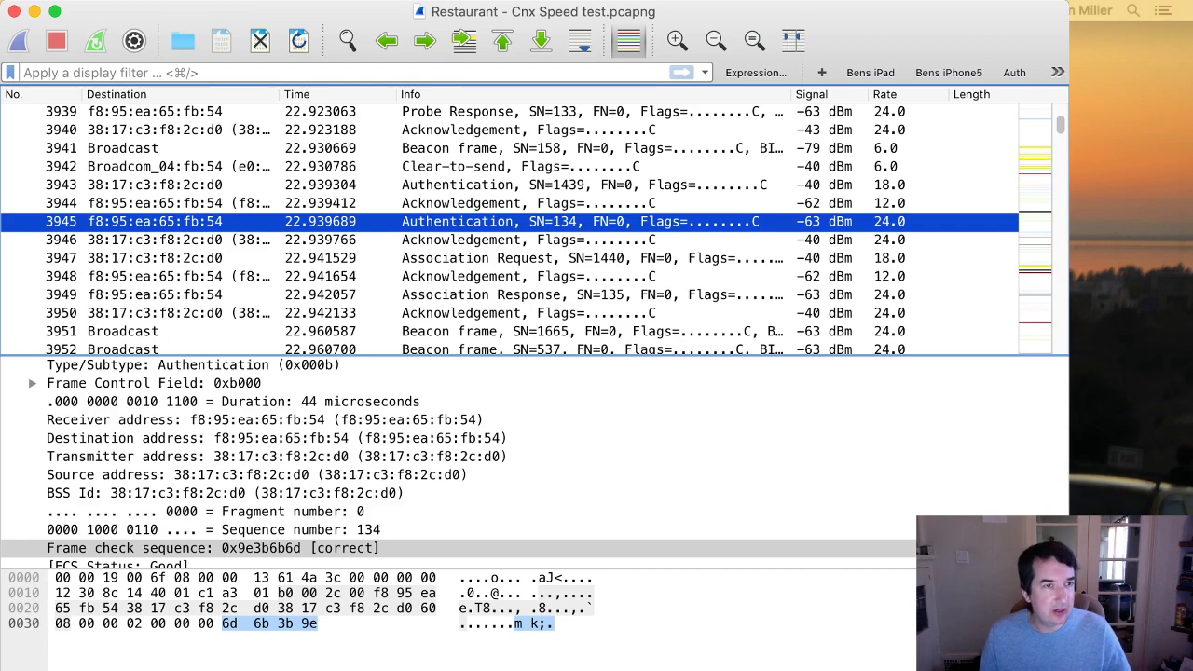
click(212, 548)
scroll(533, 463, down, 1)
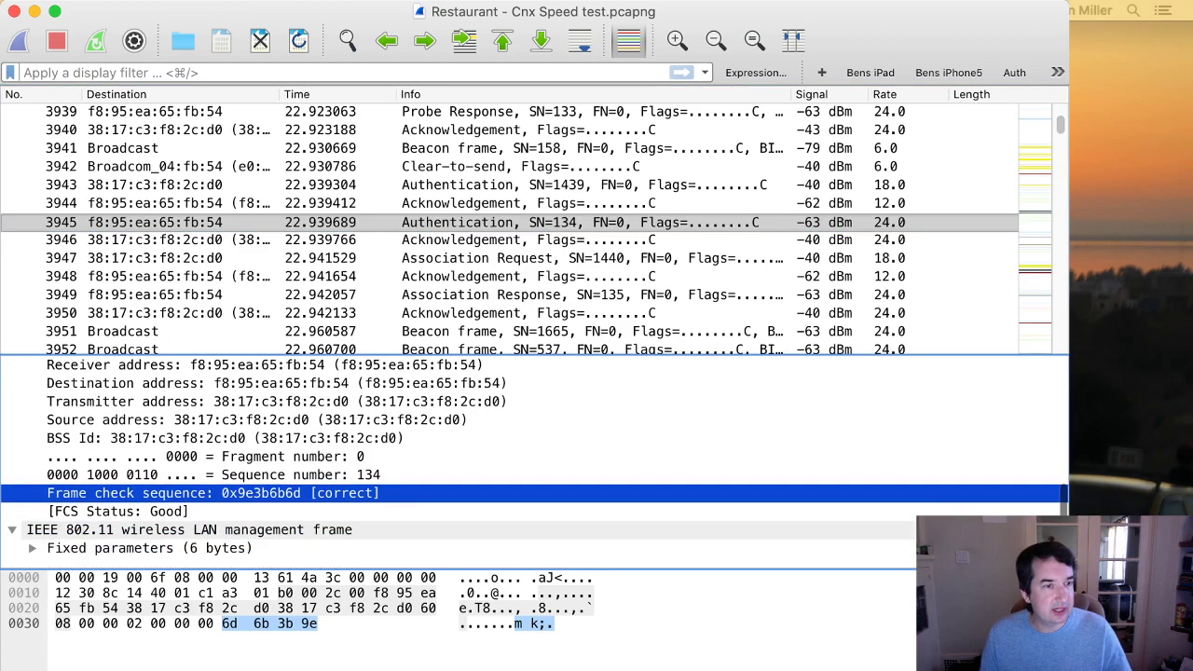
scroll(535, 462, down, 3)
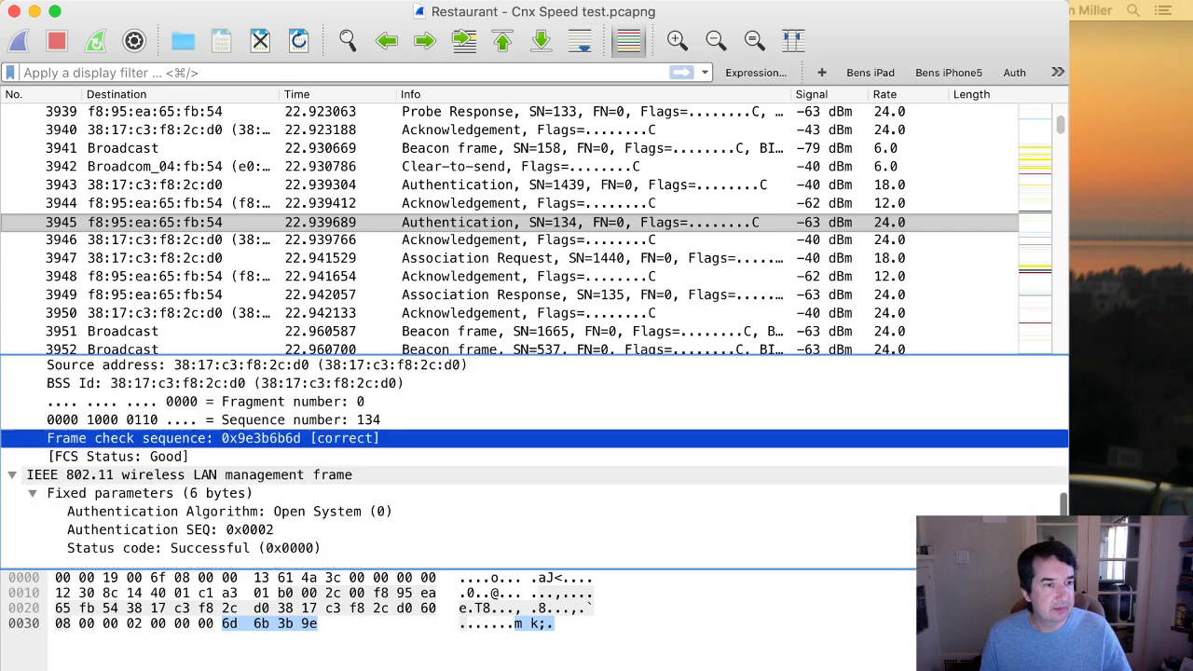
click(194, 548)
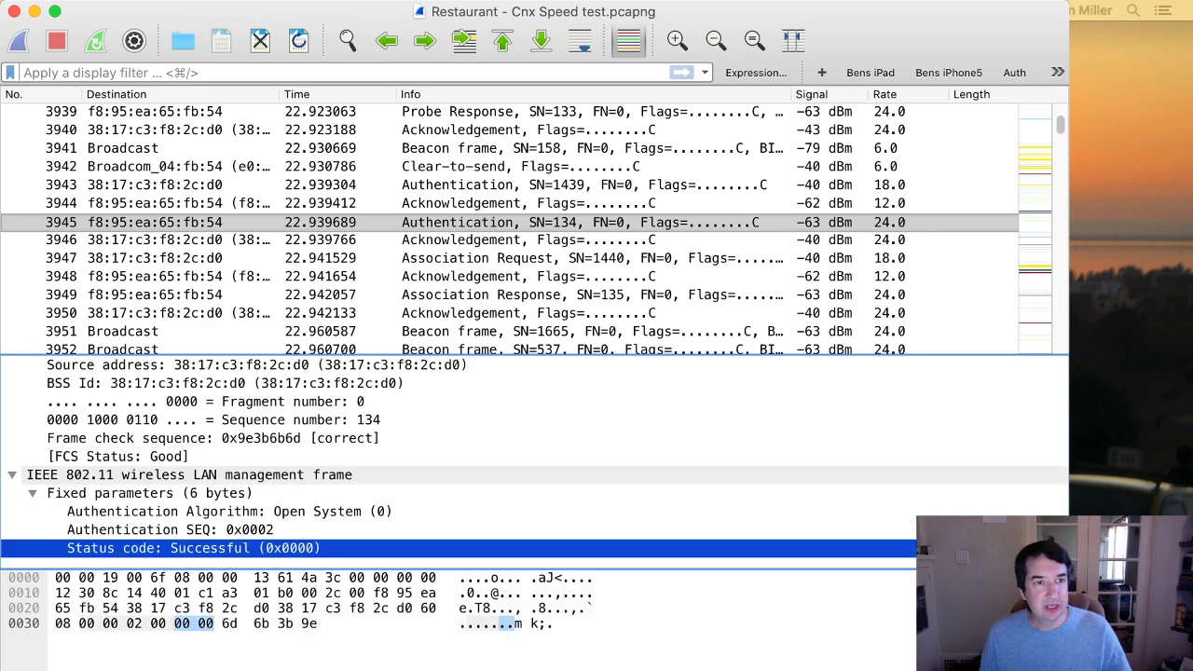
- Select Association Request frame 3947, collapse its detail tree, and expand the management frame's fixed parameters down to Capabilities Information
click(509, 259)
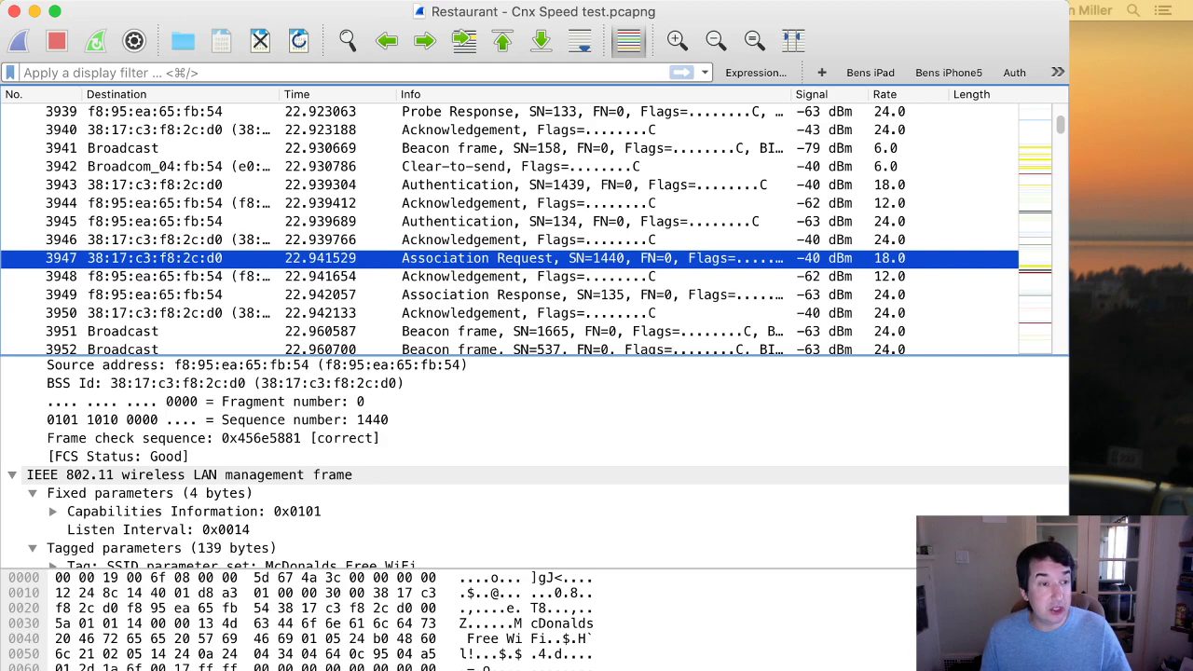
click(117, 456)
key(super+Left)
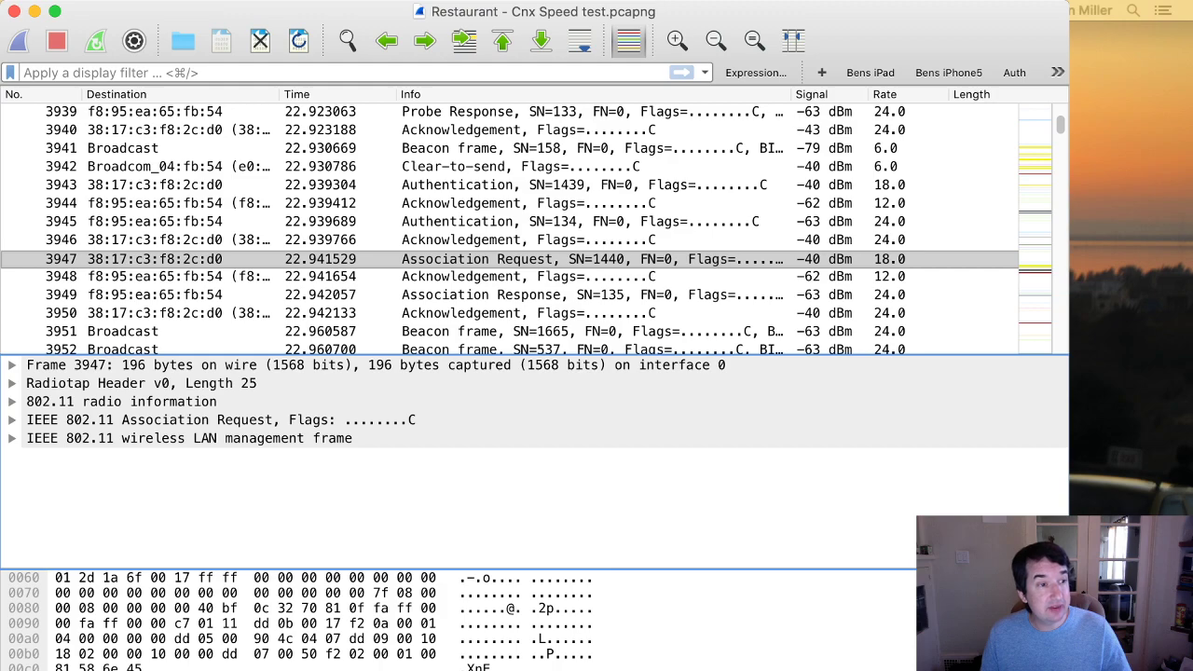
click(12, 439)
click(32, 457)
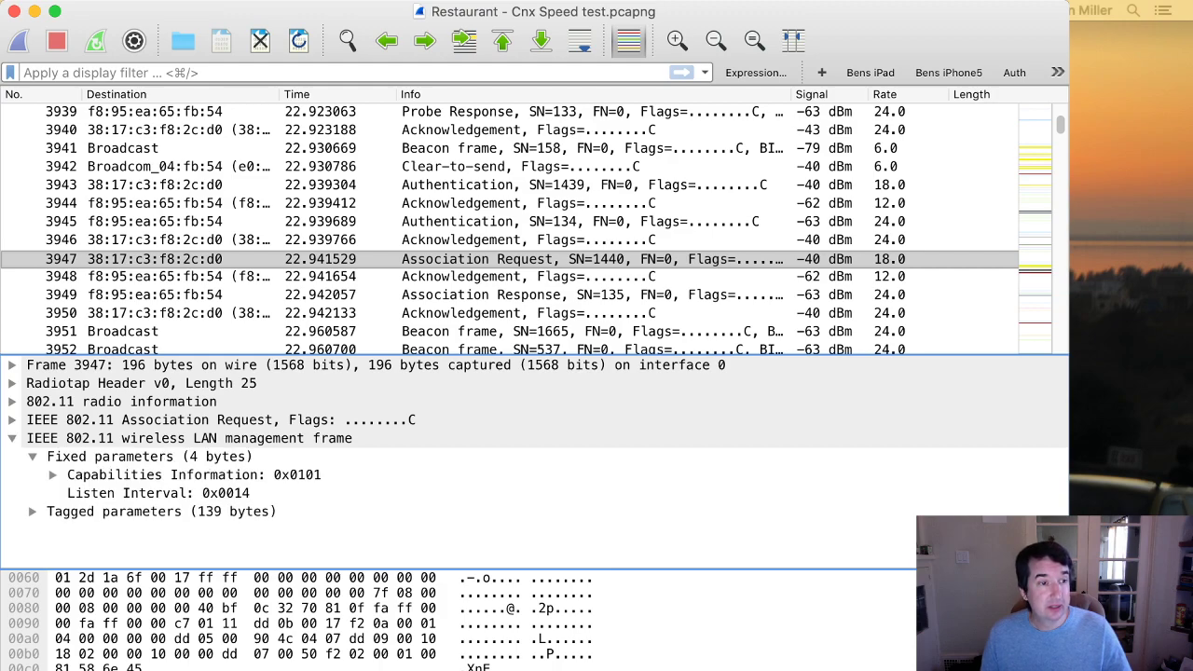
key(Down)
key(Right)
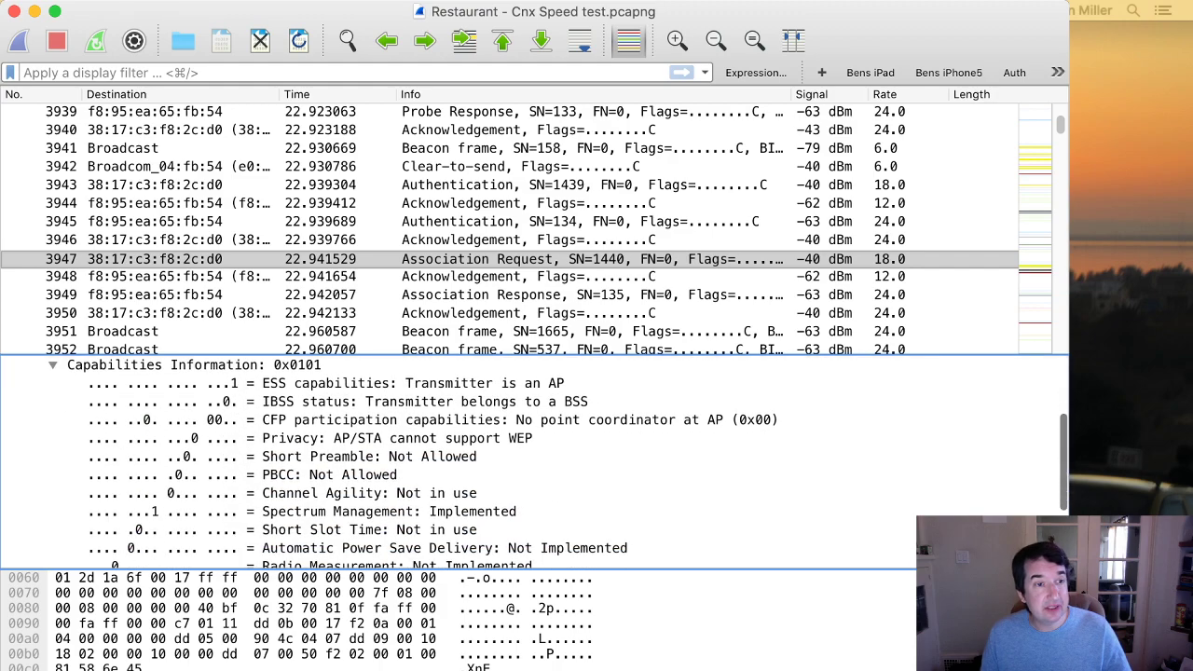
- Examine the Spectrum Management and Automatic Power Save Delivery bits in the capabilities of frame 3947
click(389, 511)
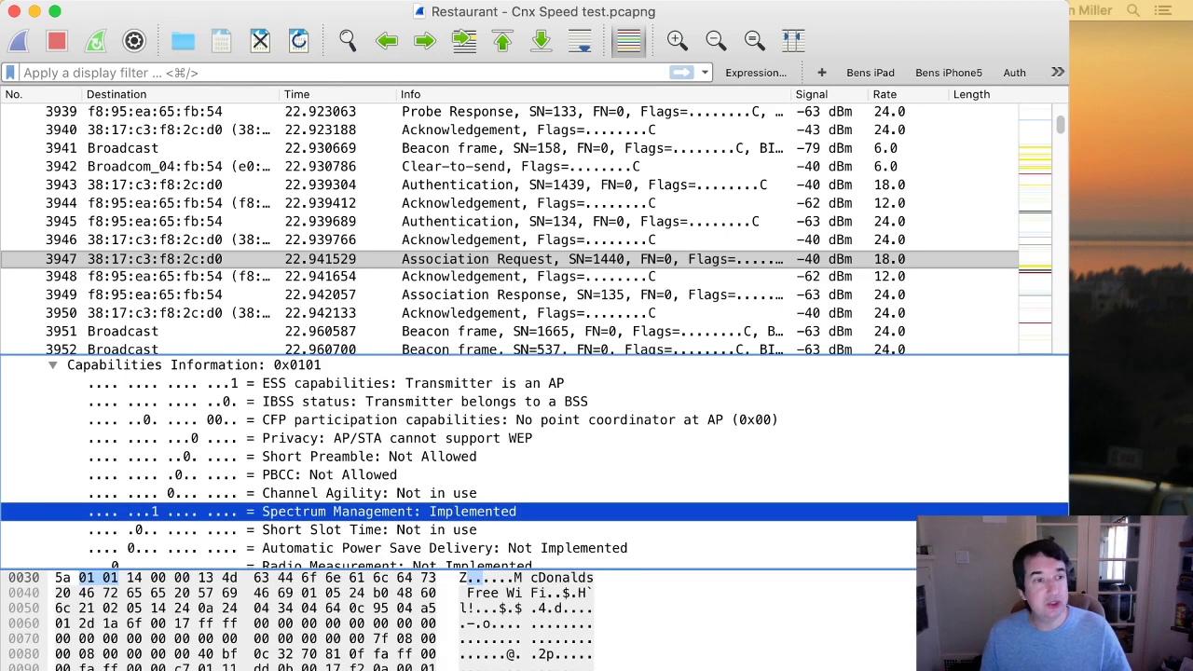
scroll(535, 465, down, 4)
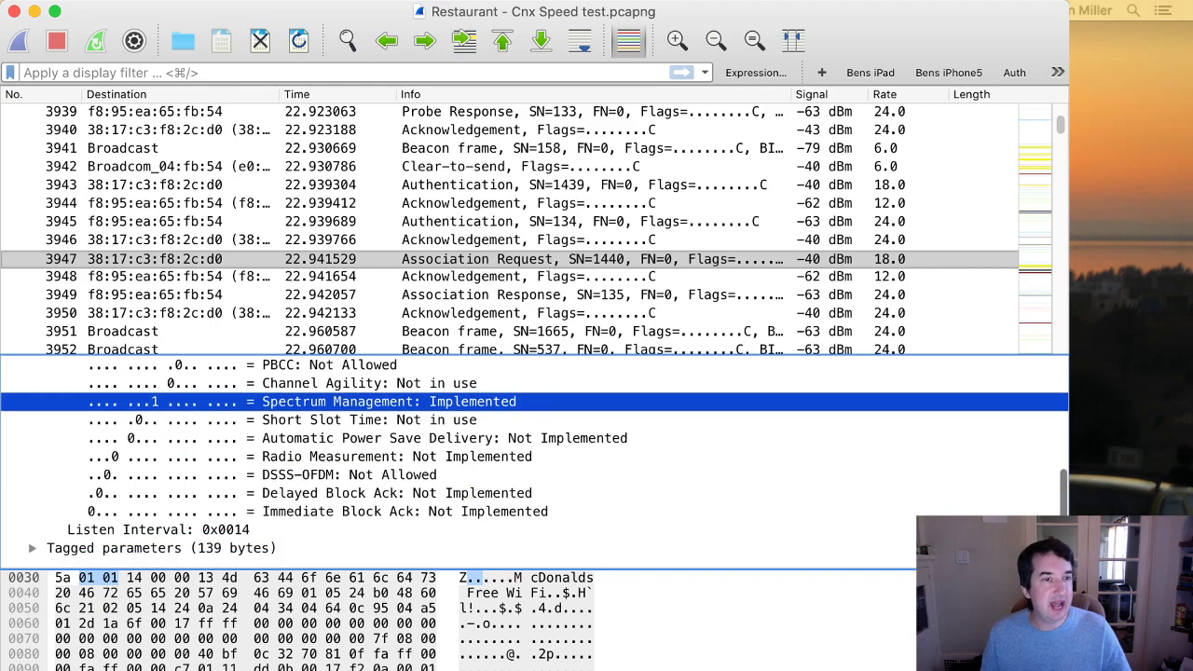
click(445, 438)
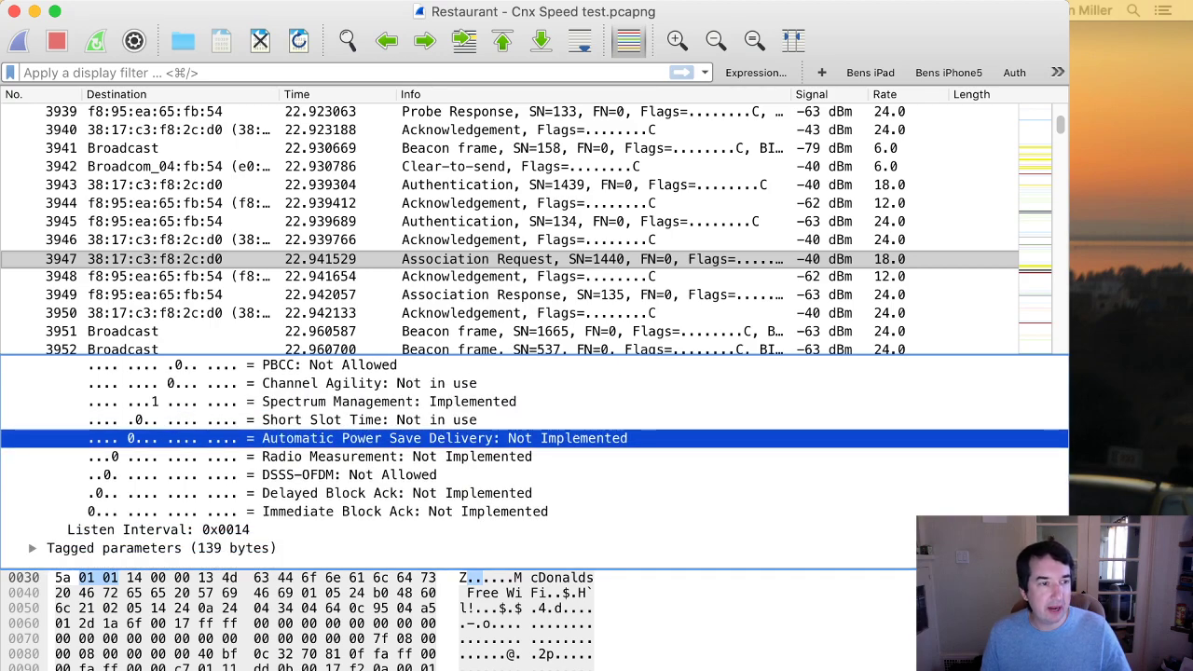
- Expand the tagged parameters of frame 3947 and examine the Supported Rates tag and the remaining capability tags
click(33, 548)
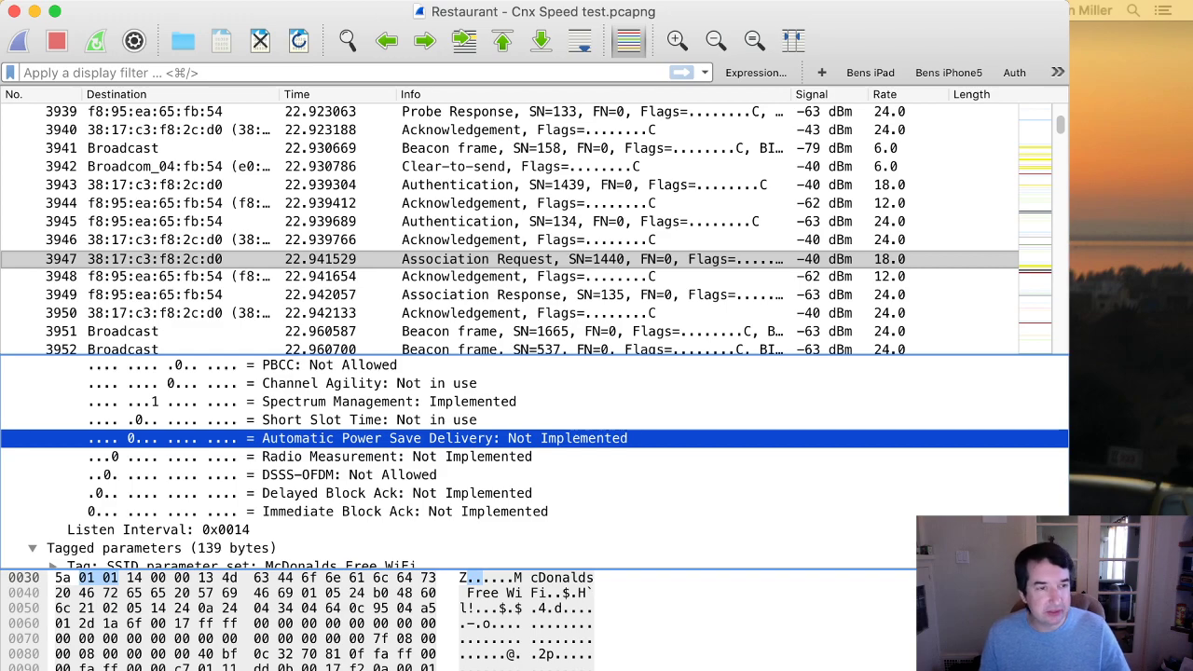
scroll(535, 463, down, 2)
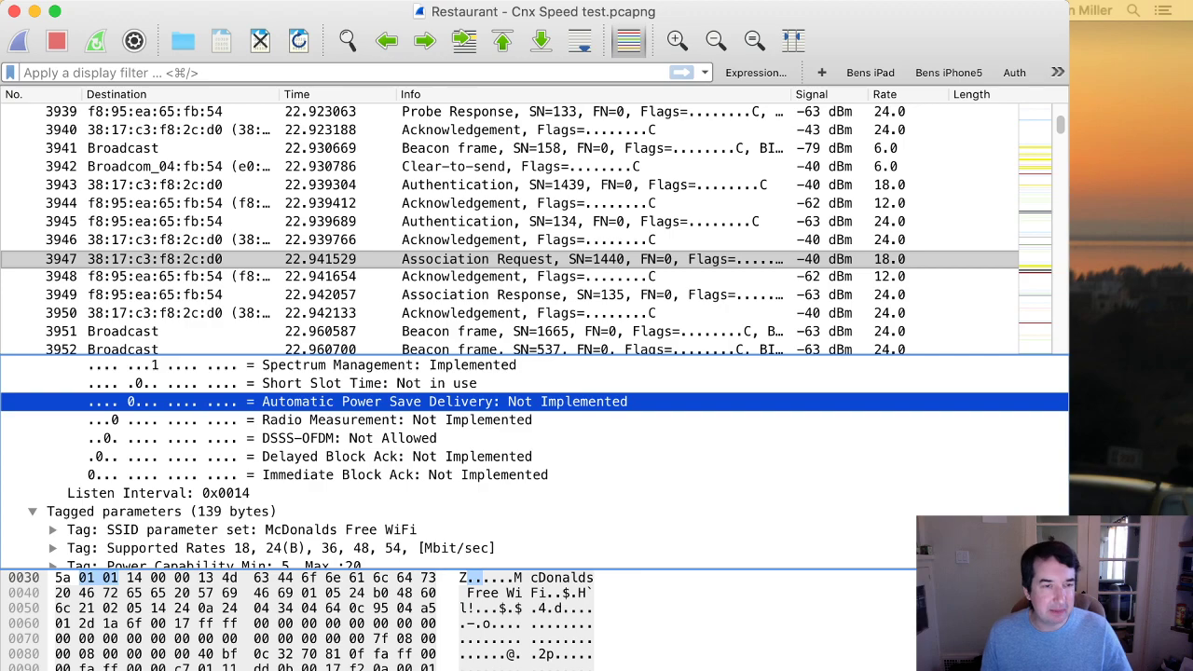
scroll(535, 463, down, 5)
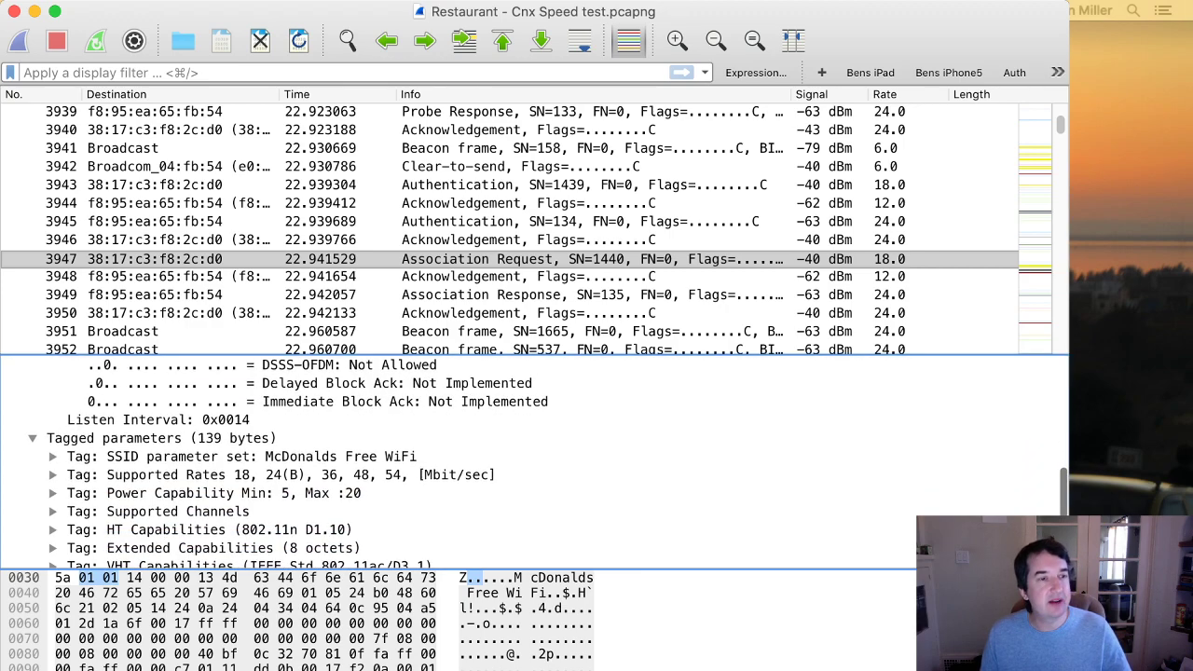
click(280, 457)
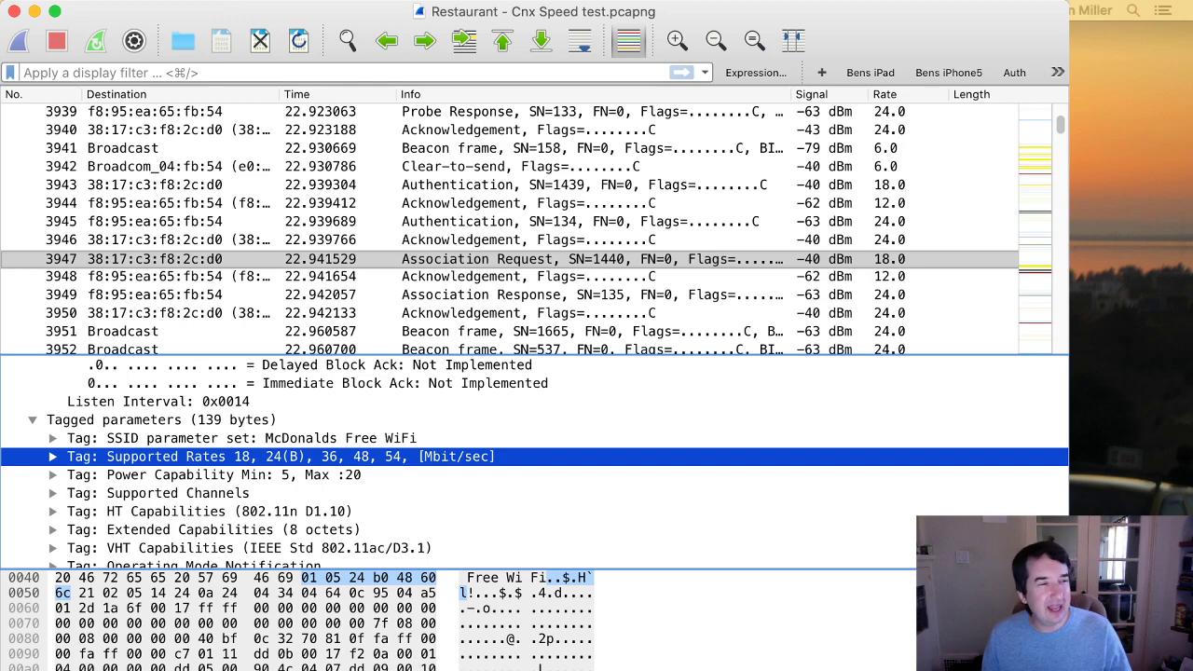
scroll(535, 464, down, 2)
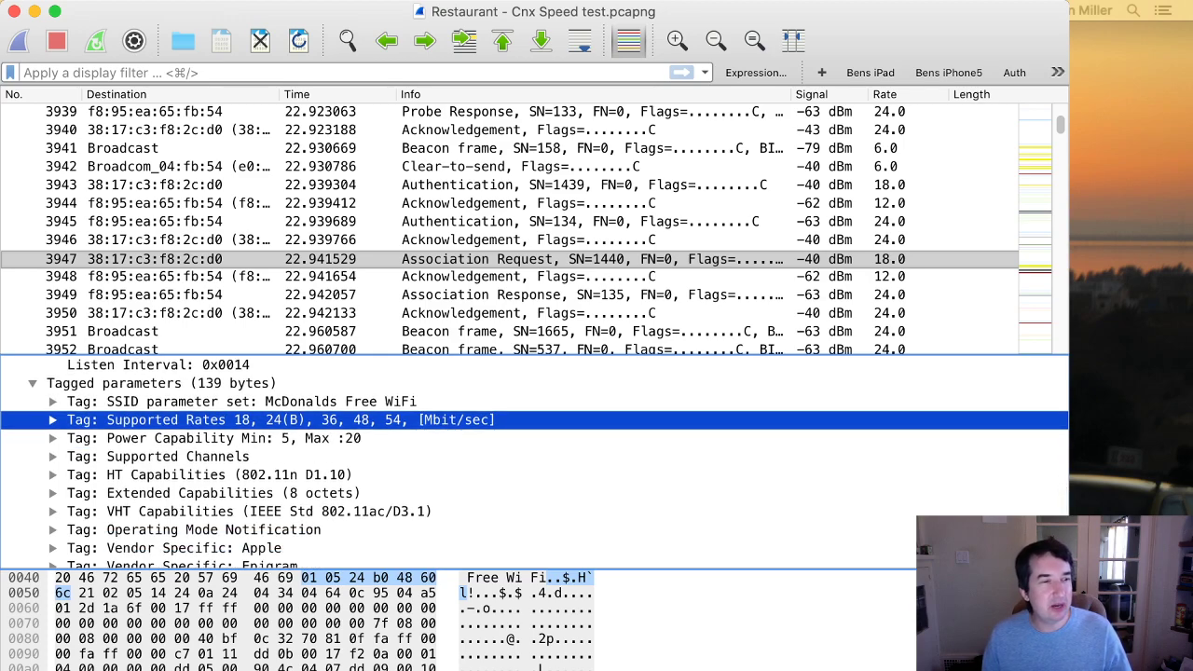
scroll(535, 463, up, 1)
scroll(535, 463, up, 1)
scroll(535, 463, down, 5)
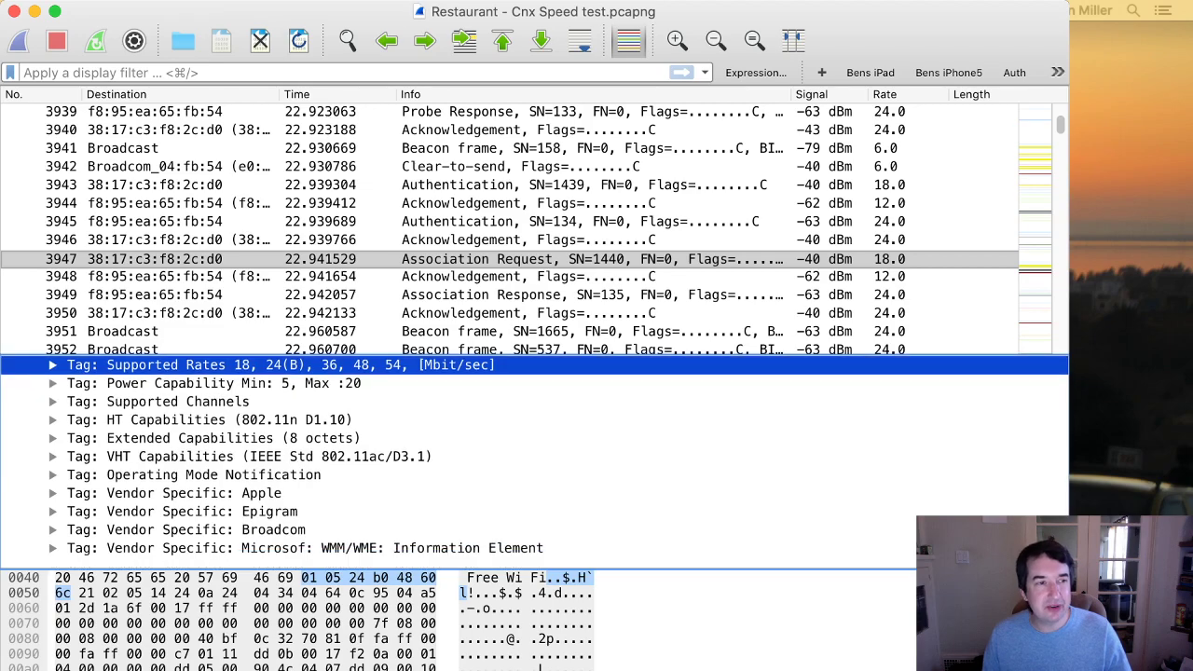
scroll(531, 231, up, 3)
click(597, 313)
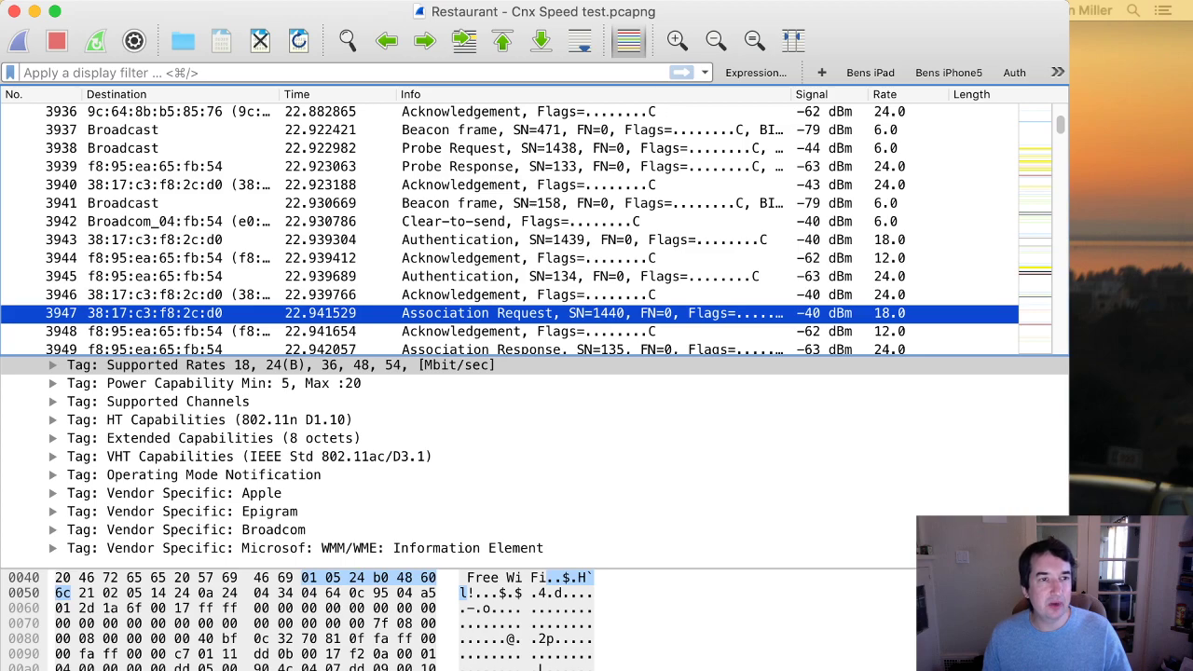
- Select Probe Response frame 3939 and examine its Power Constraint and Supported Rates tags
click(531, 167)
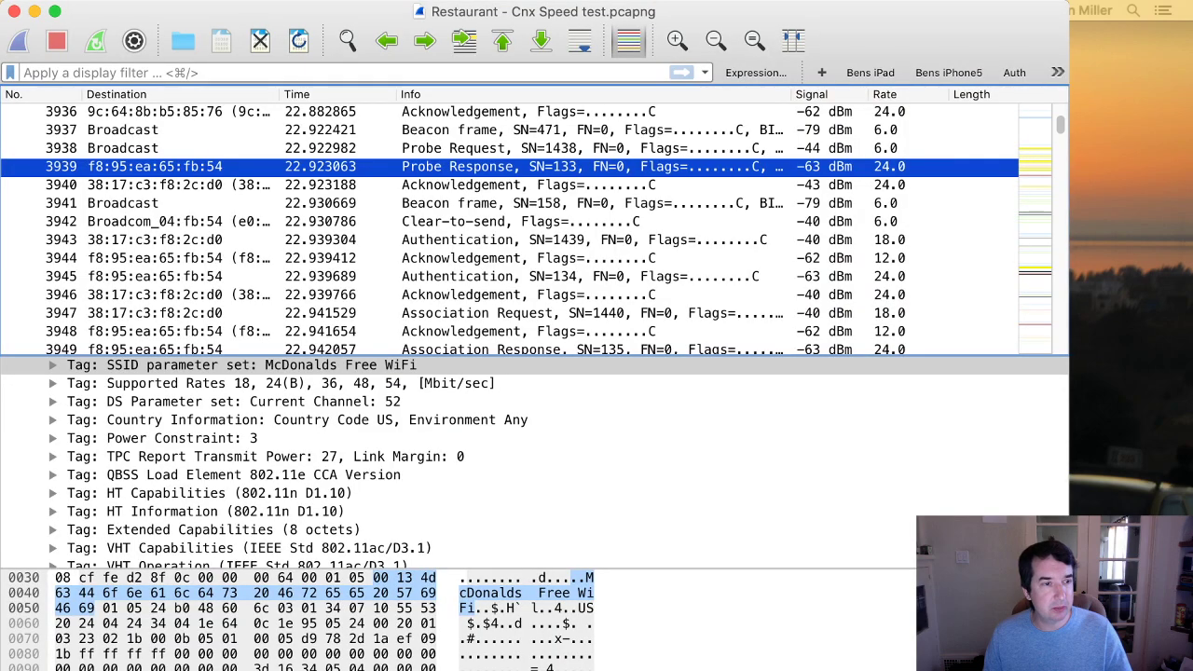
click(163, 438)
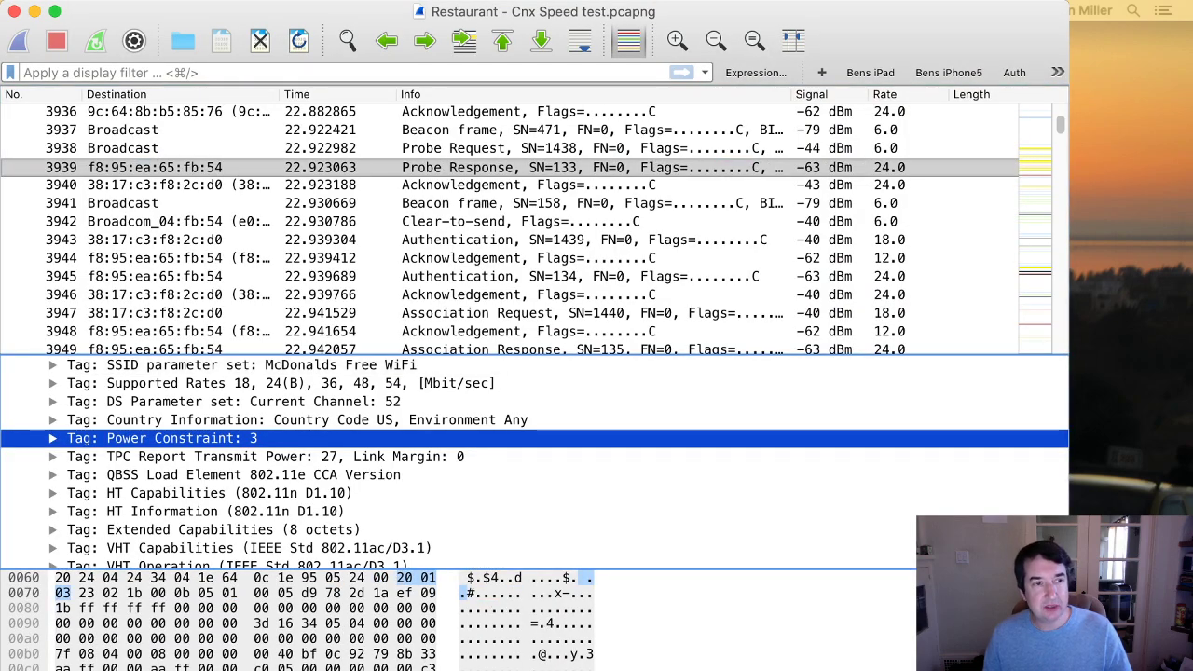
scroll(534, 461, down, 3)
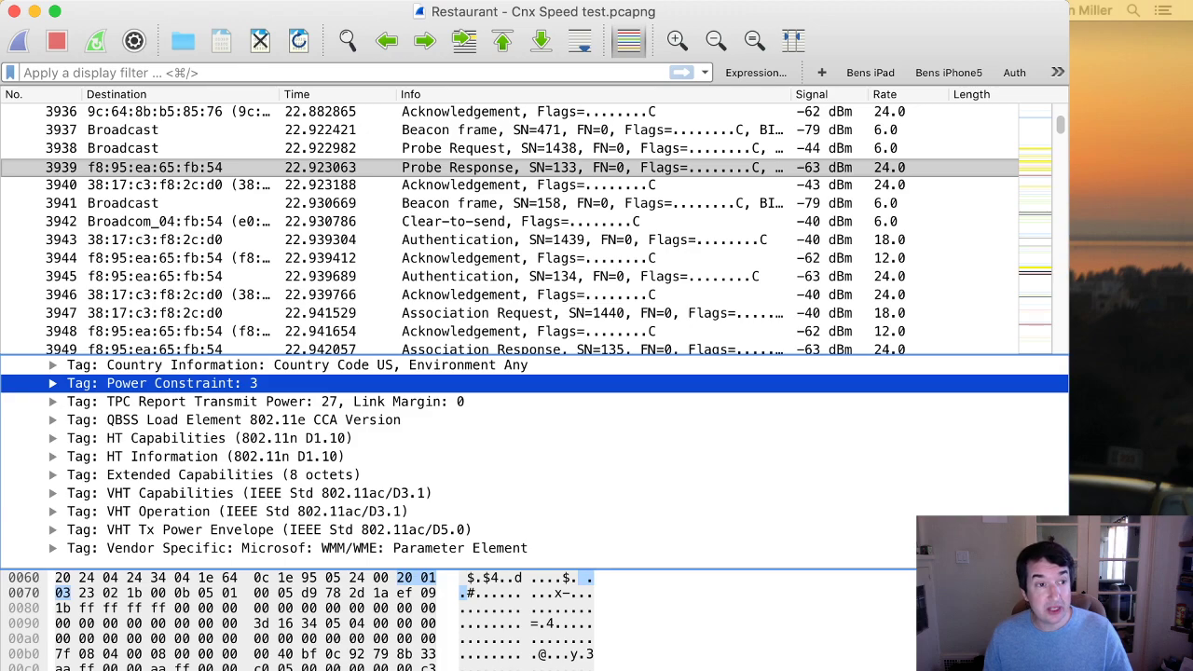
scroll(534, 461, up, 4)
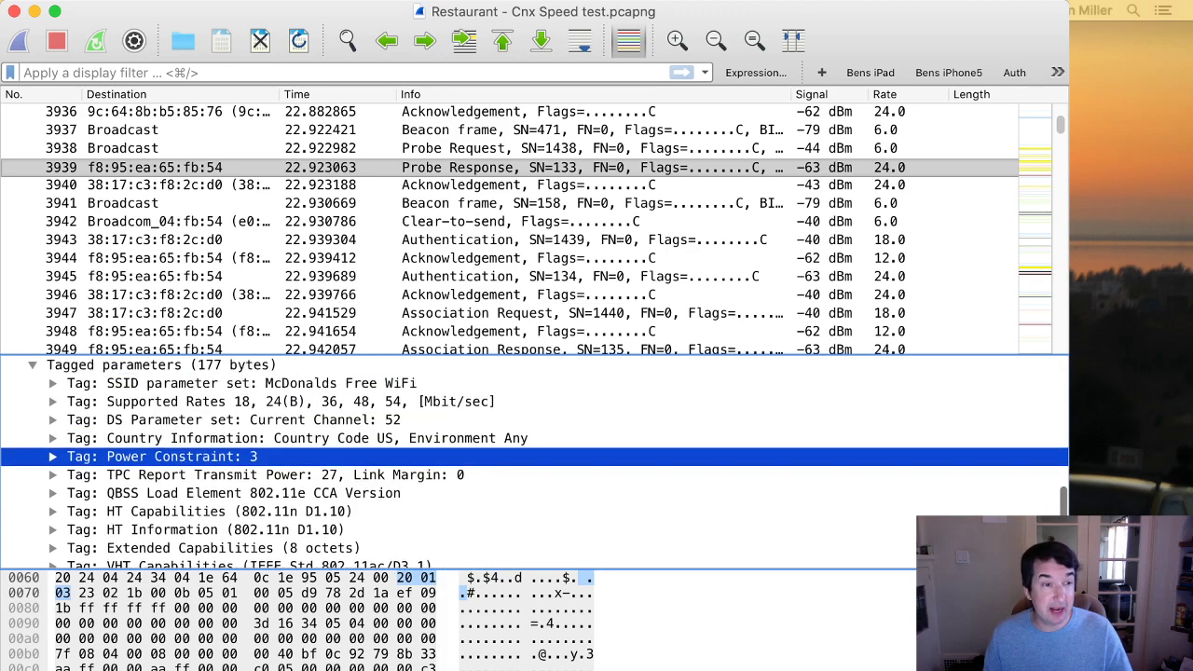
click(280, 401)
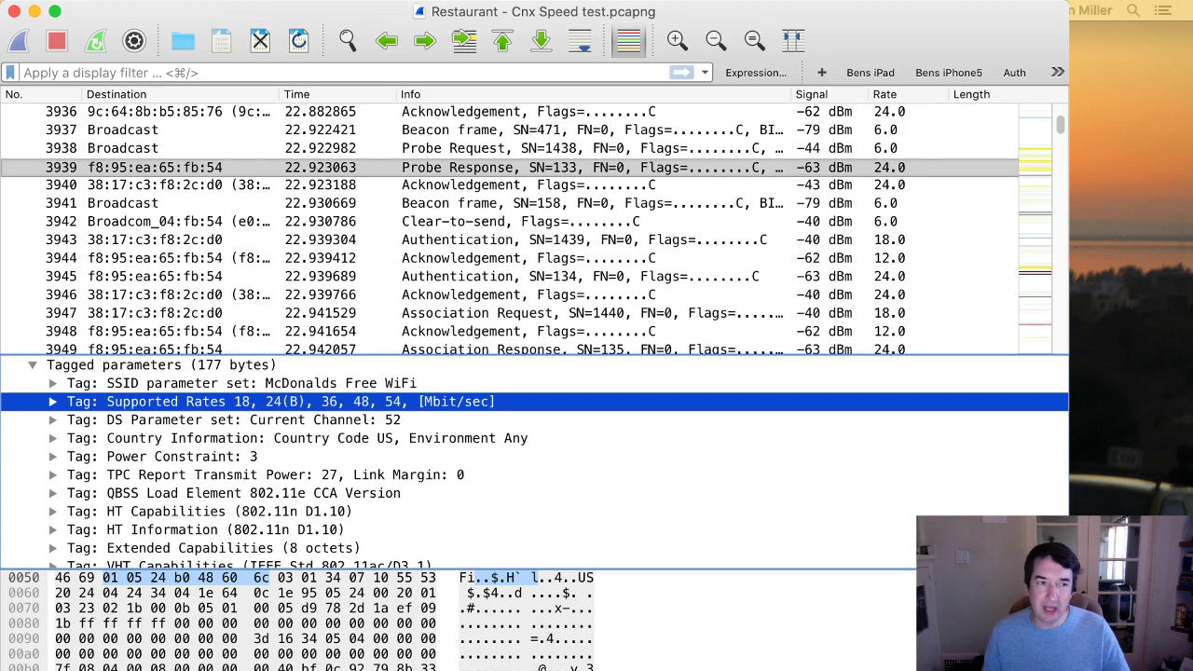
click(162, 457)
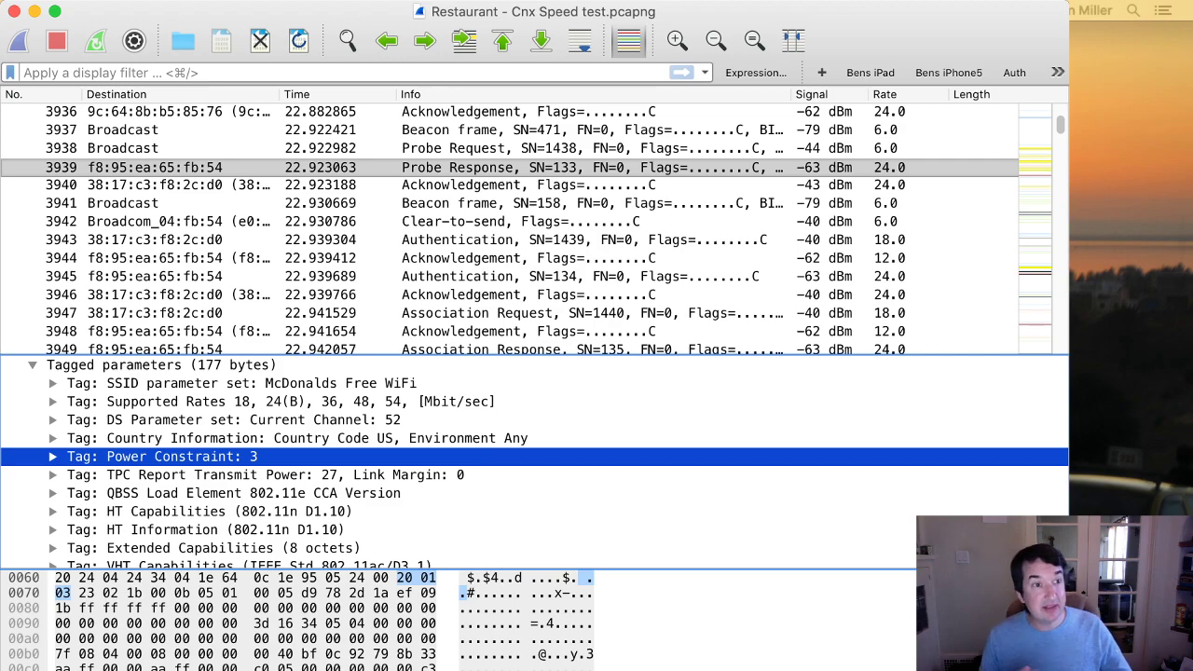
click(280, 402)
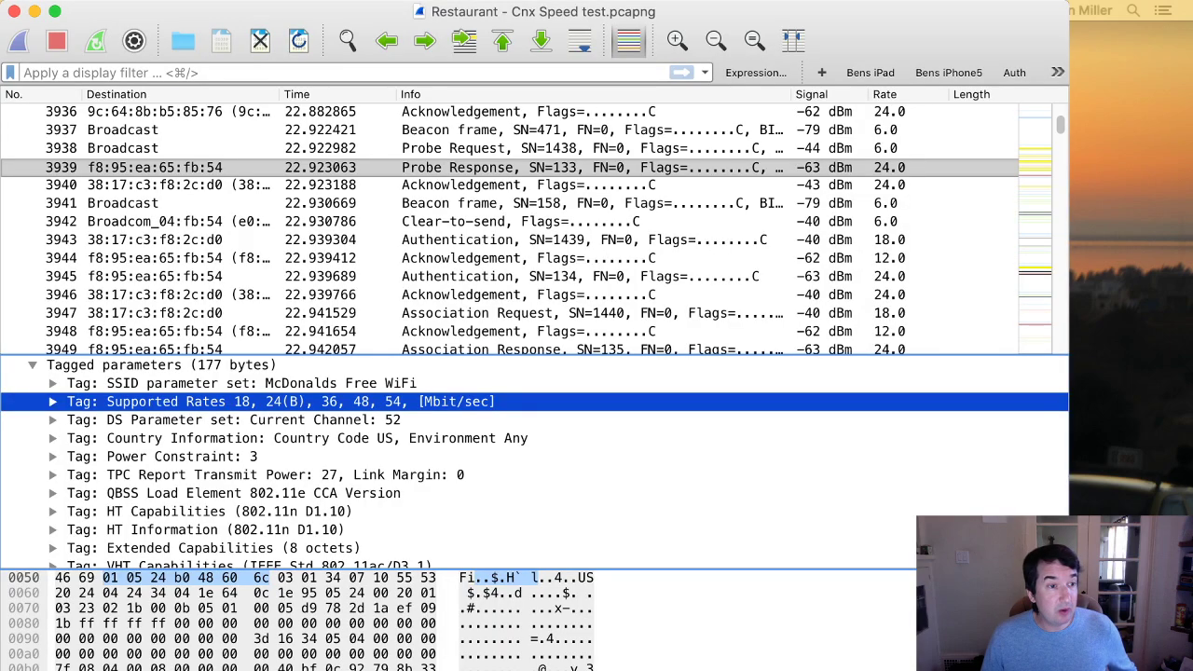
- Expand the QBSS Load Element of frame 3939 and examine its Station Count and Channel Utilization fields
click(53, 493)
scroll(534, 463, down, 3)
click(150, 511)
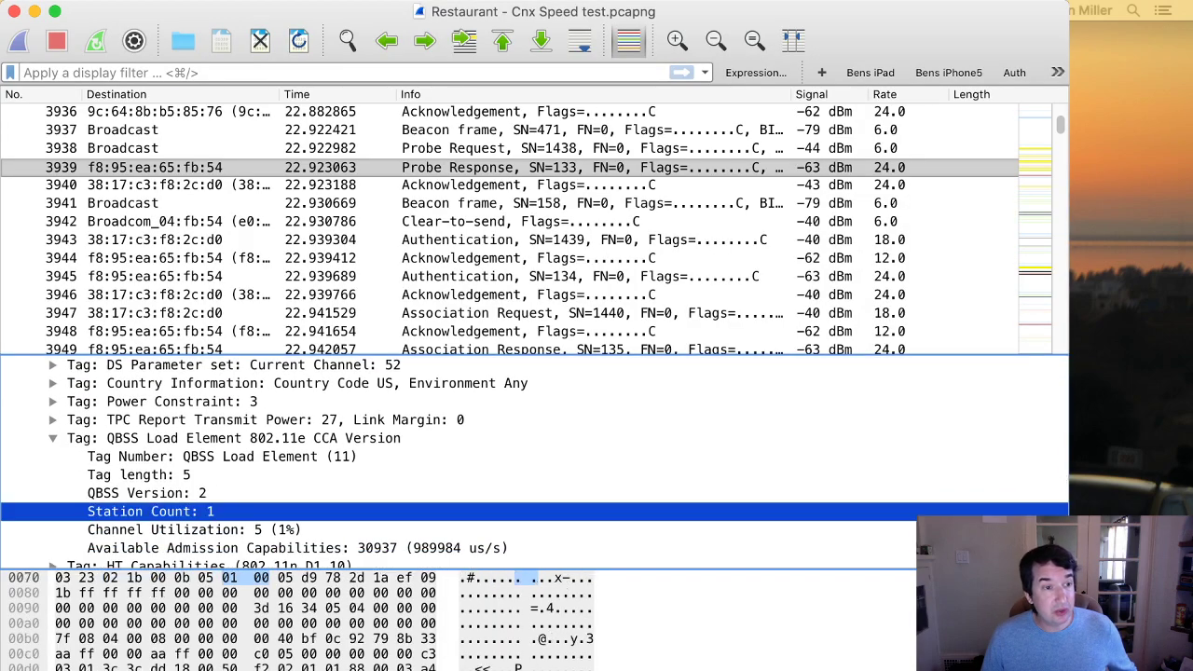
click(150, 530)
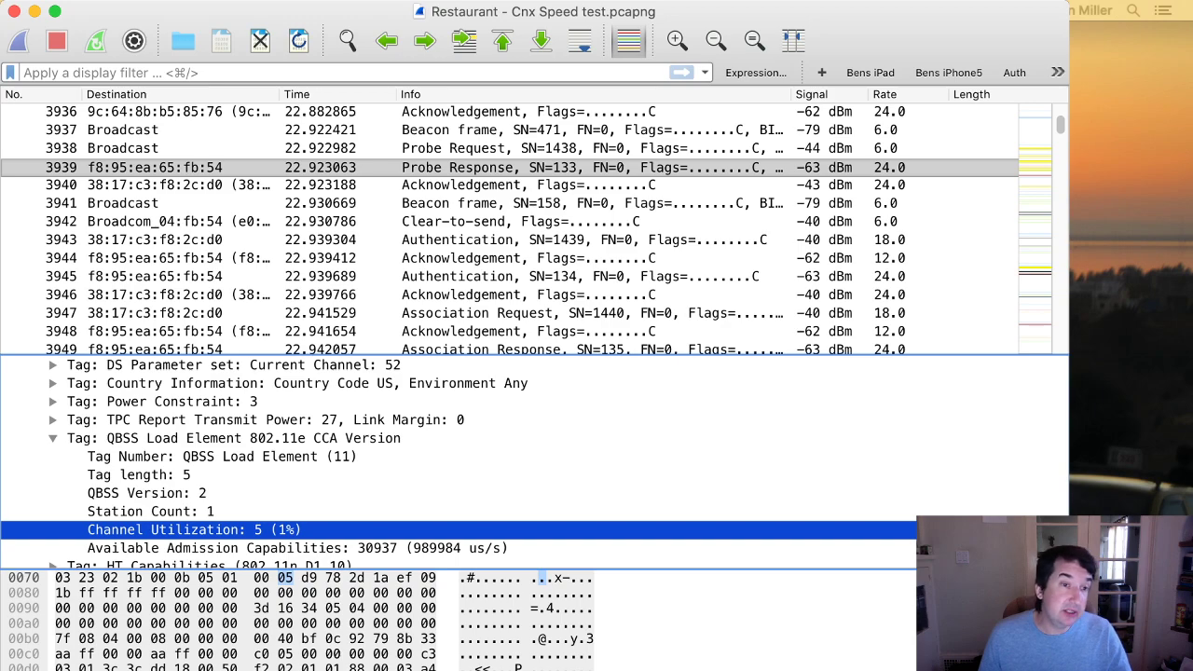
- Return to Association Request frame 3947 and examine the individual rates in its Supported Rates tag
click(509, 313)
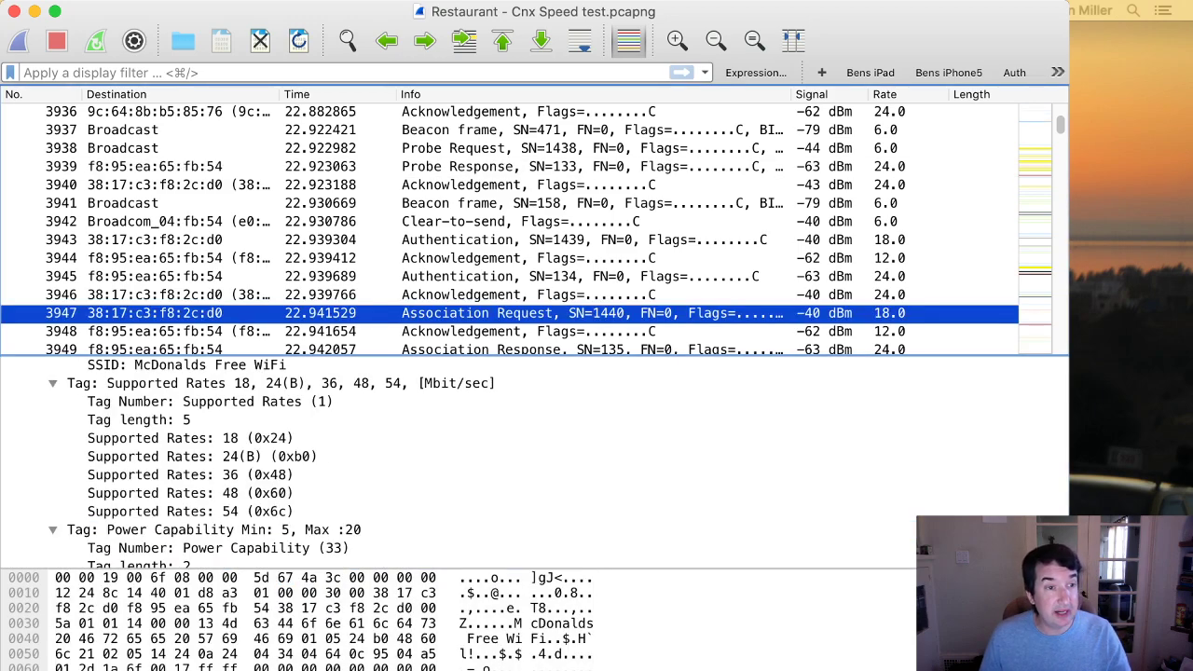
click(280, 384)
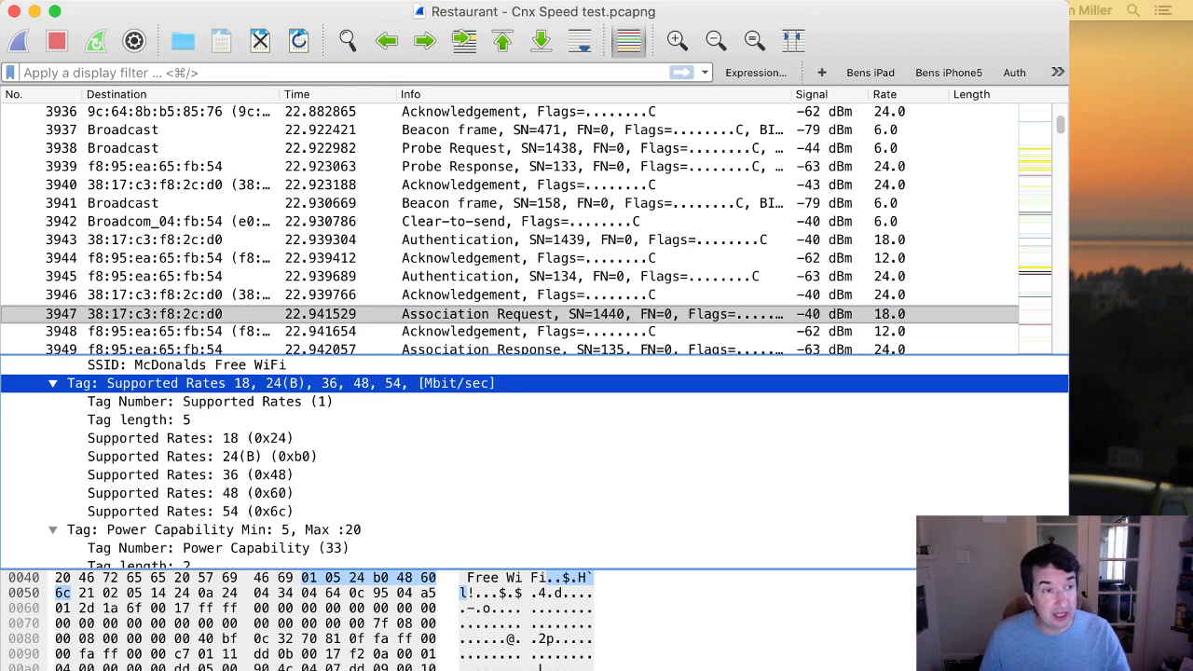
scroll(531, 461, down, 4)
scroll(532, 461, up, 3)
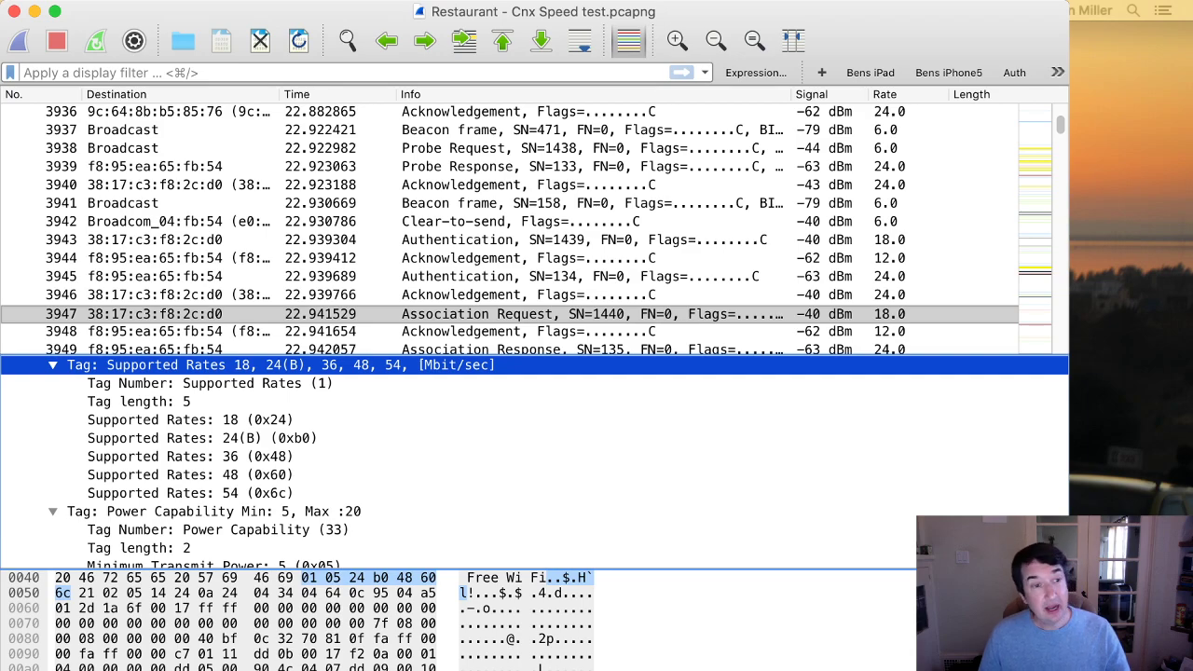
- Examine the Power Capability tag's transmit power limits and the Supported Channels sets of frame 3947
click(281, 511)
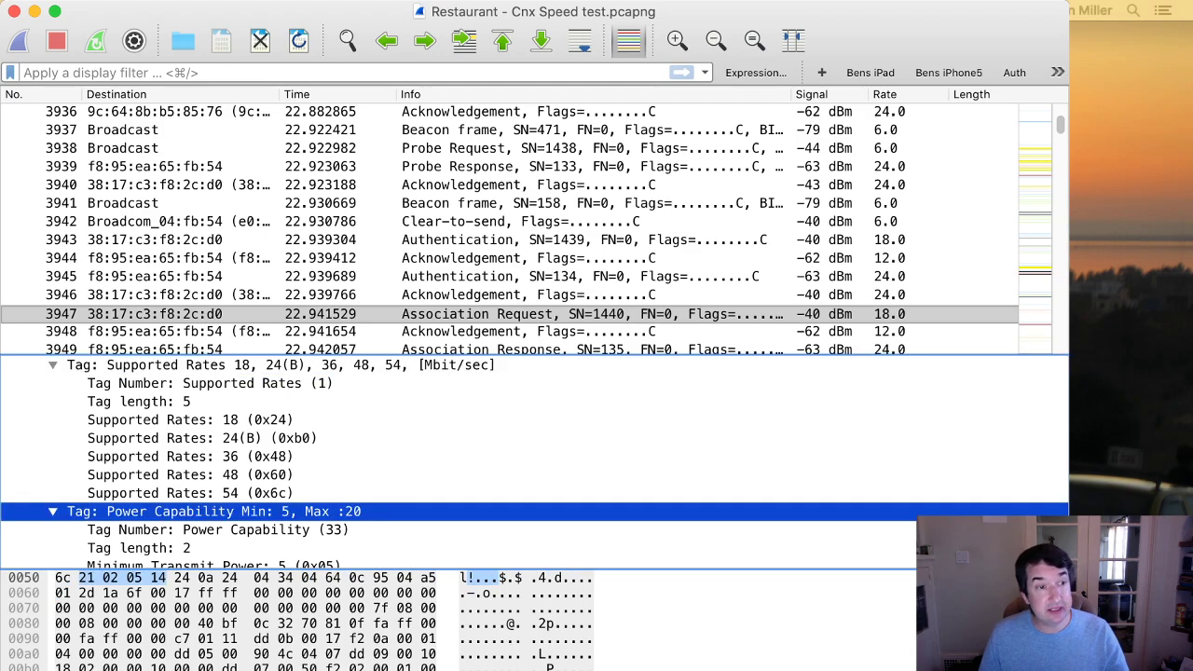
scroll(535, 464, down, 4)
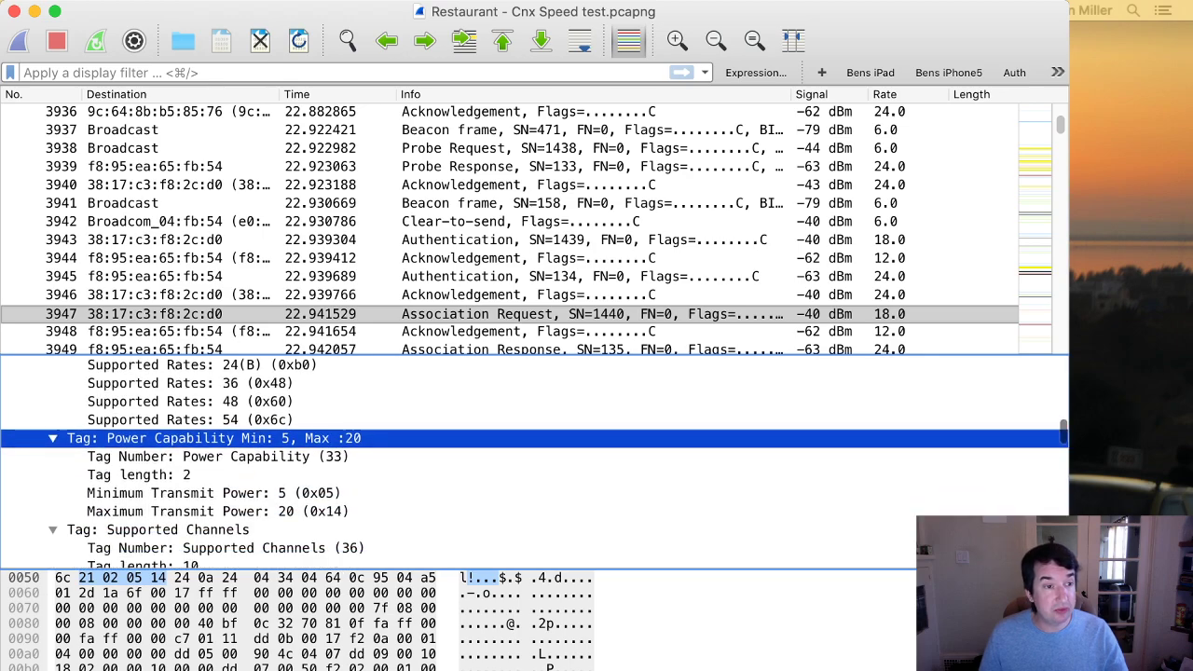
scroll(535, 463, down, 5)
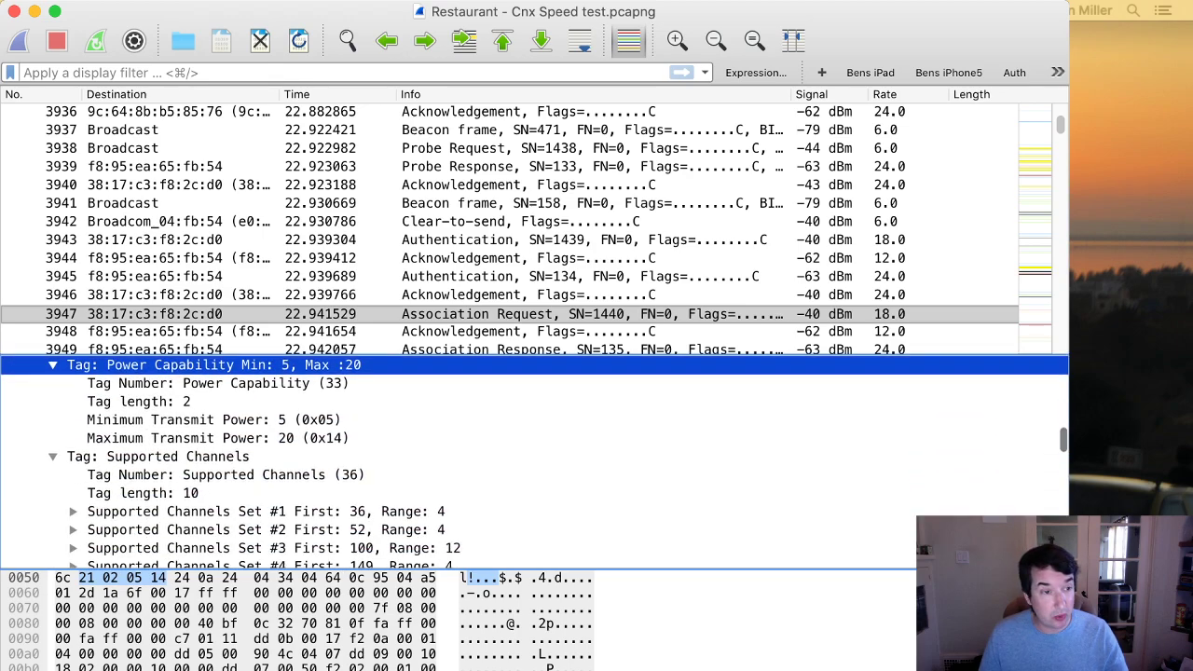
click(280, 438)
scroll(535, 463, down, 3)
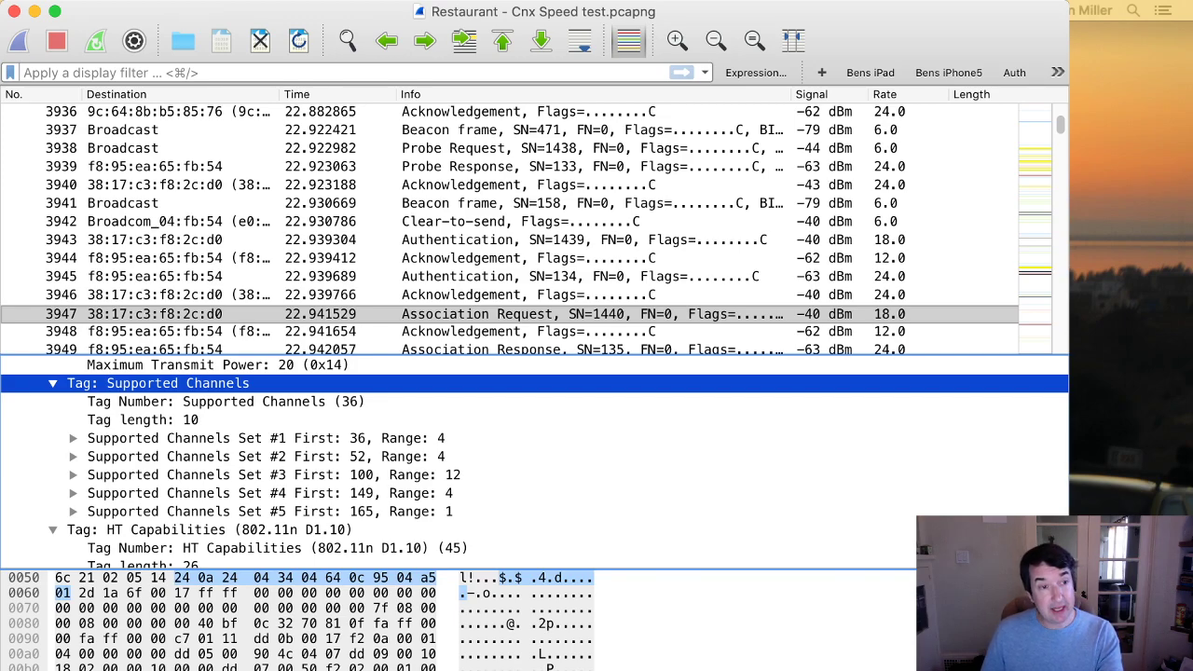
- Examine the channel sets in frame 3947's Supported Channels tag, expanding the set that starts at channel 52
click(266, 439)
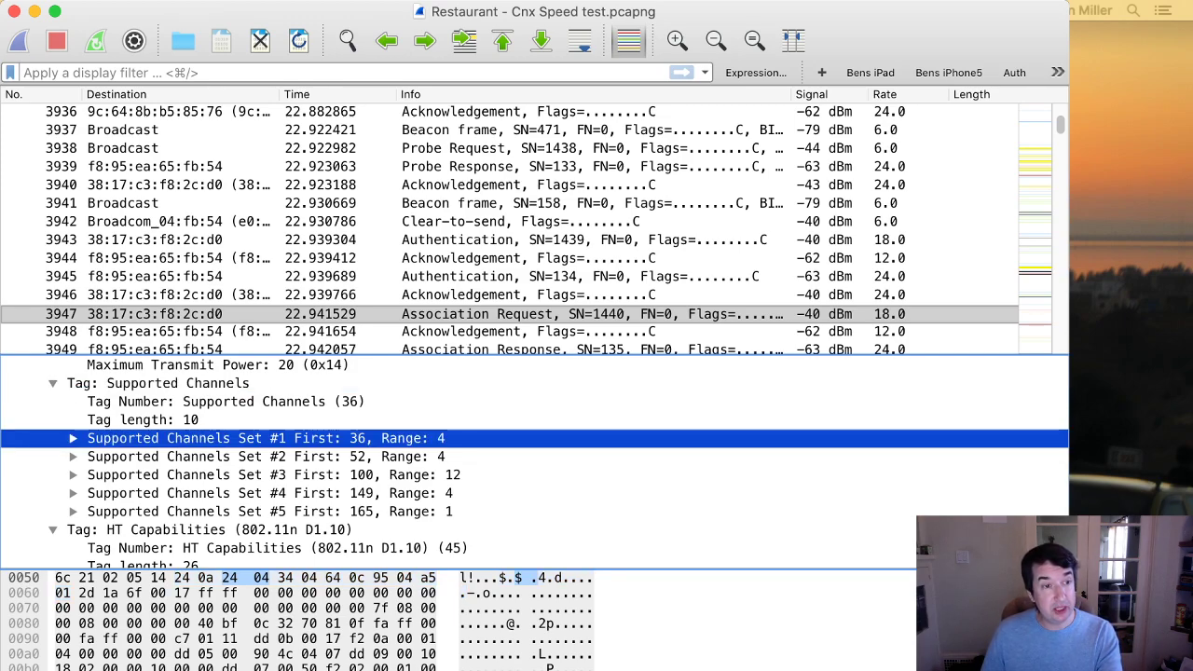
click(269, 494)
scroll(535, 464, down, 1)
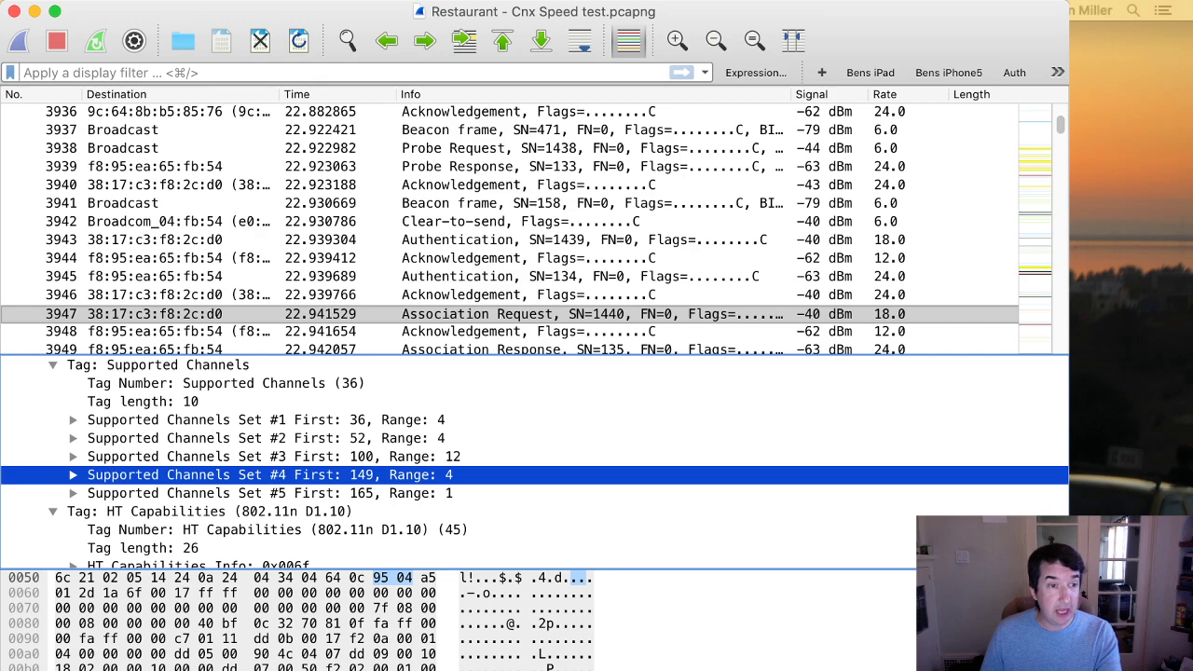
click(265, 438)
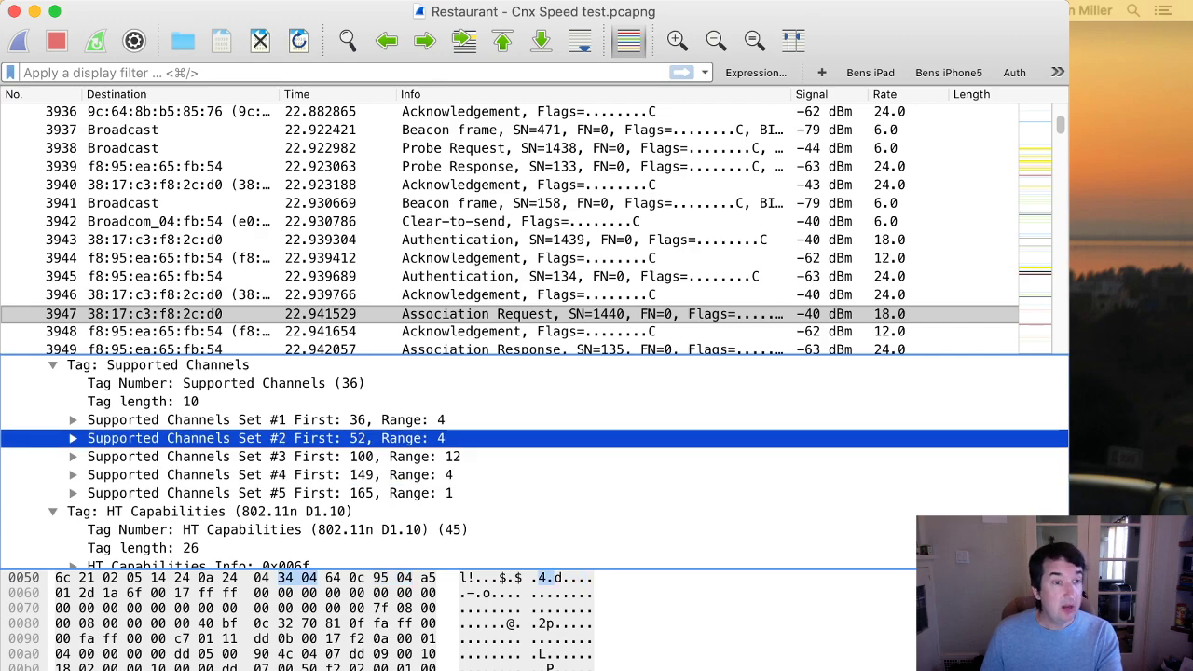
key(Right)
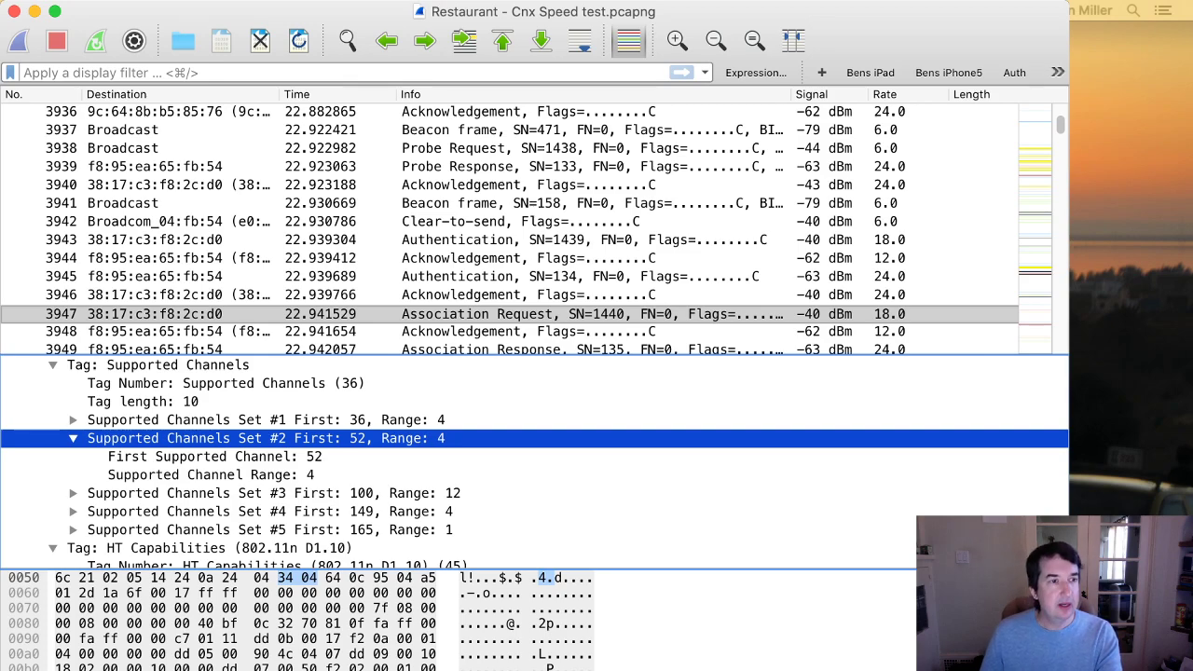
click(266, 493)
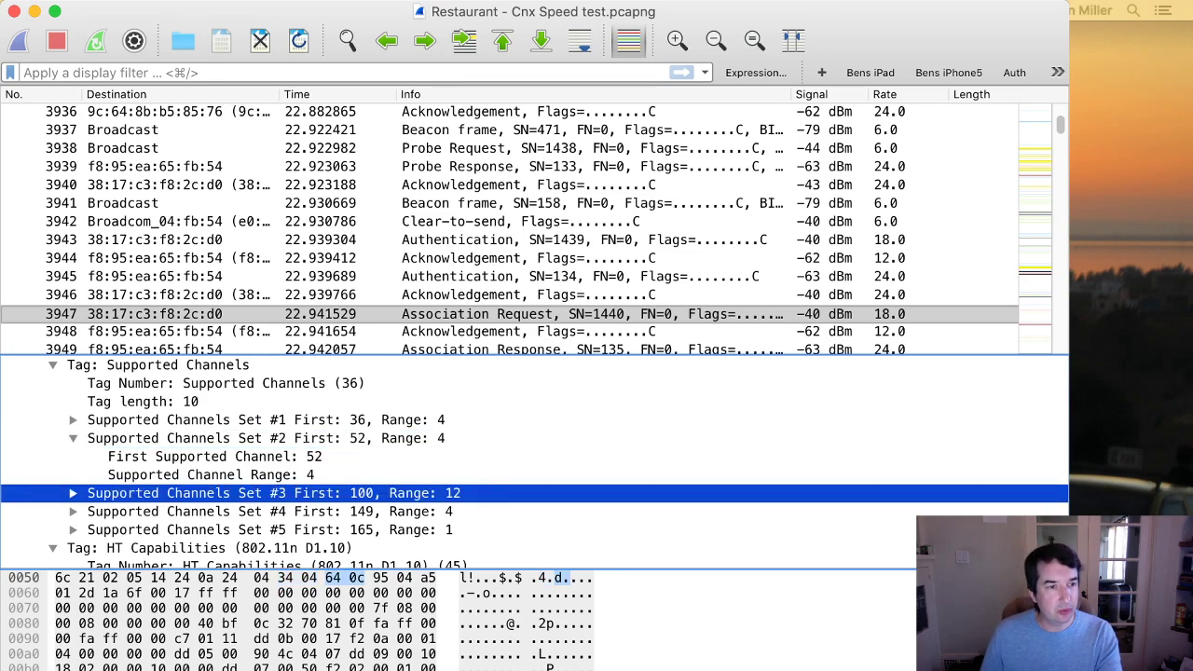
click(265, 529)
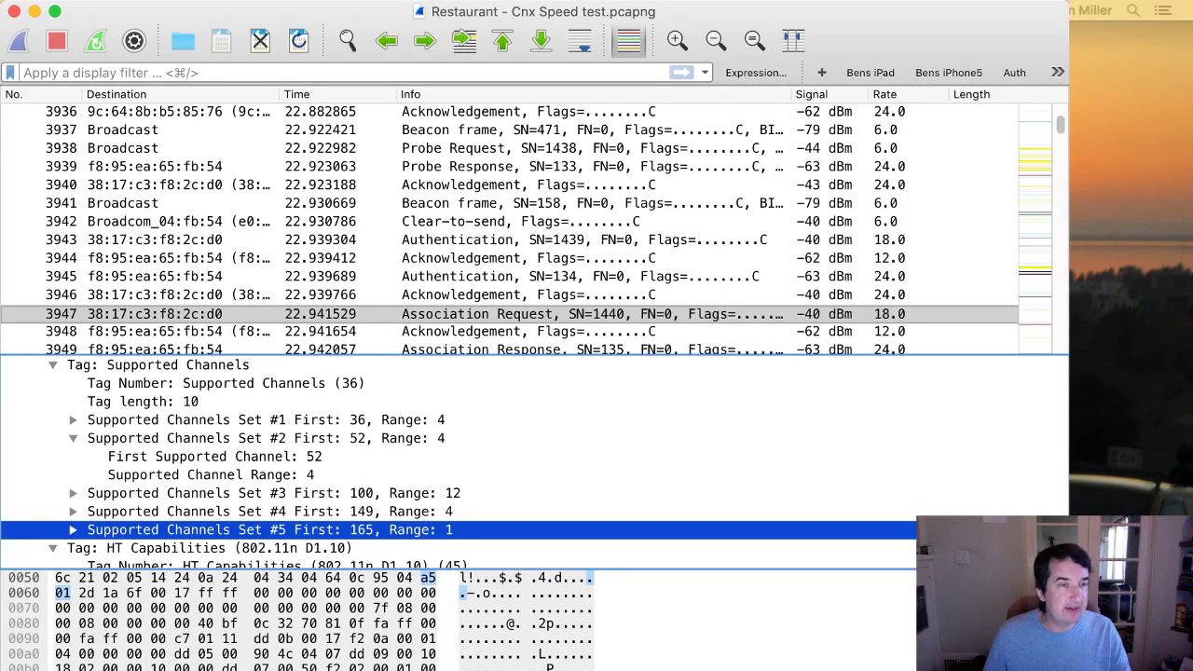
- Collapse the Supported Channels and Power Capability tags of frame 3947 and highlight each one's bytes in turn
scroll(535, 464, down, 3)
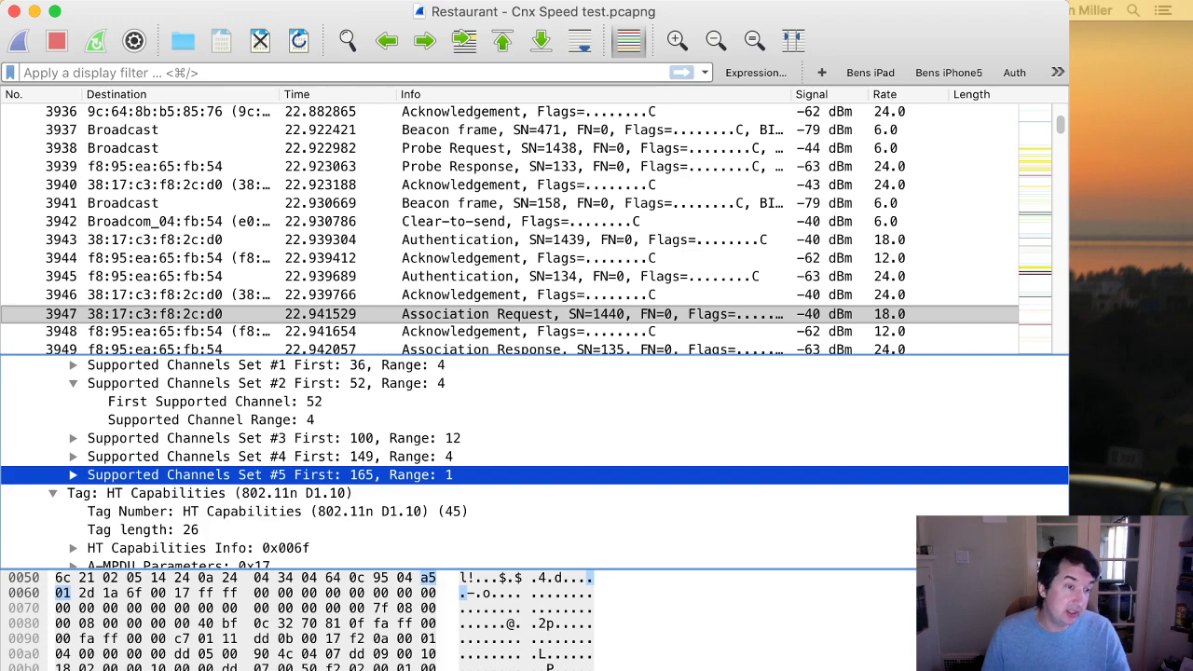
scroll(535, 463, down, 5)
scroll(535, 463, up, 7)
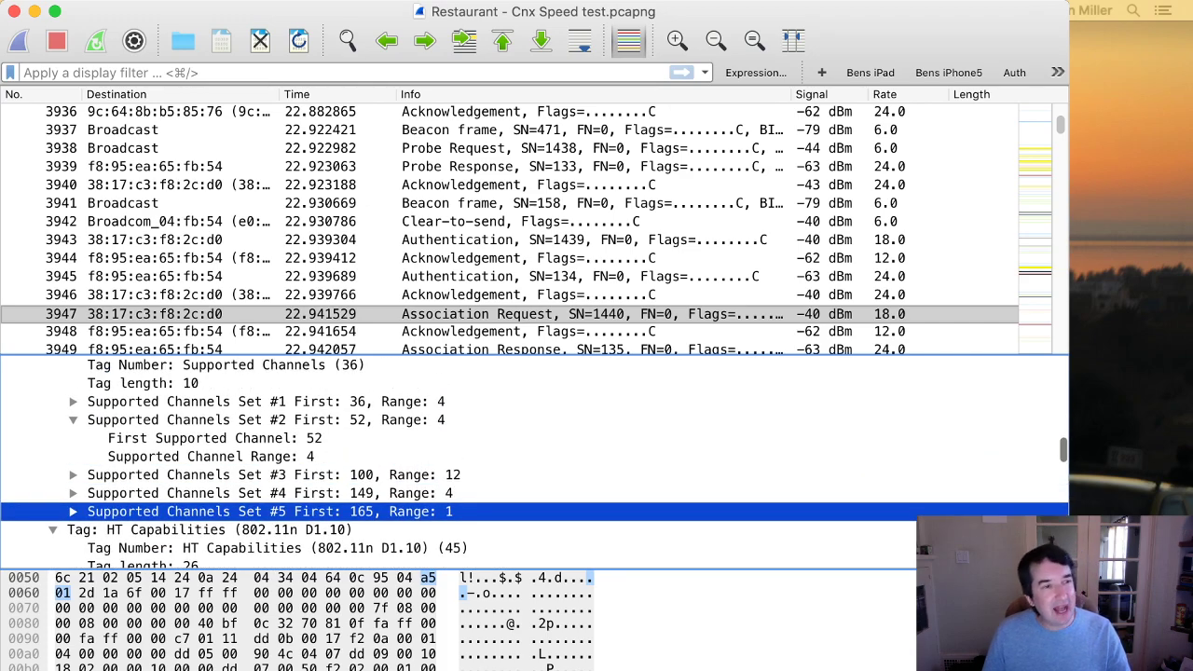
scroll(535, 463, up, 4)
click(54, 420)
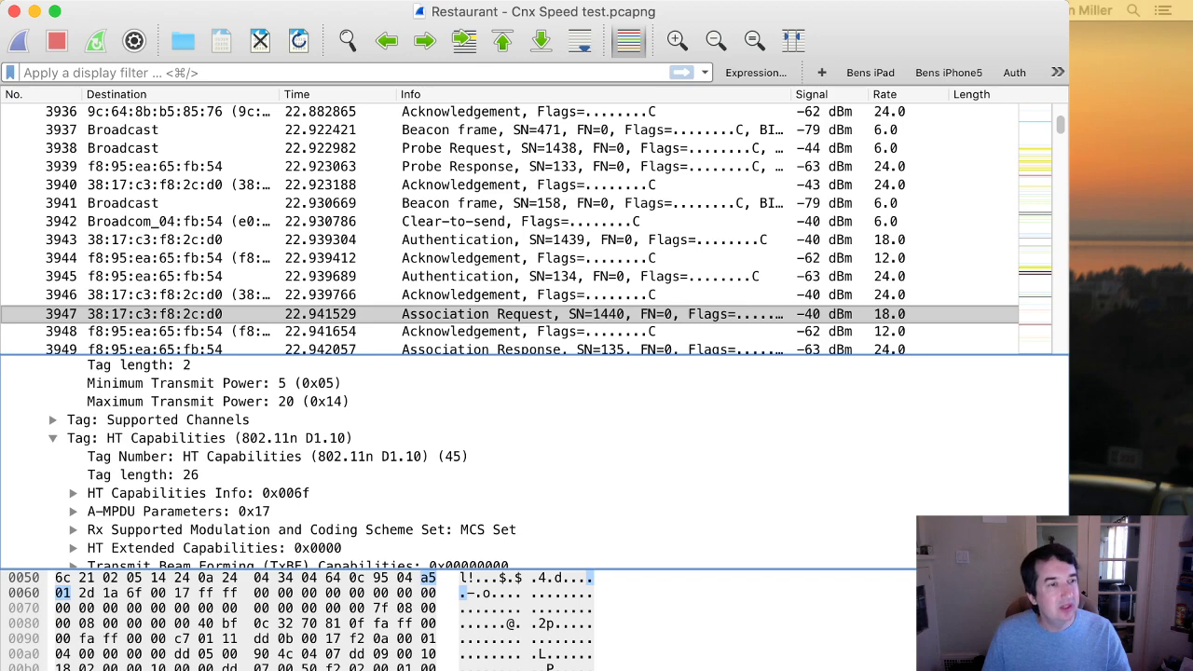
scroll(535, 464, up, 4)
click(53, 401)
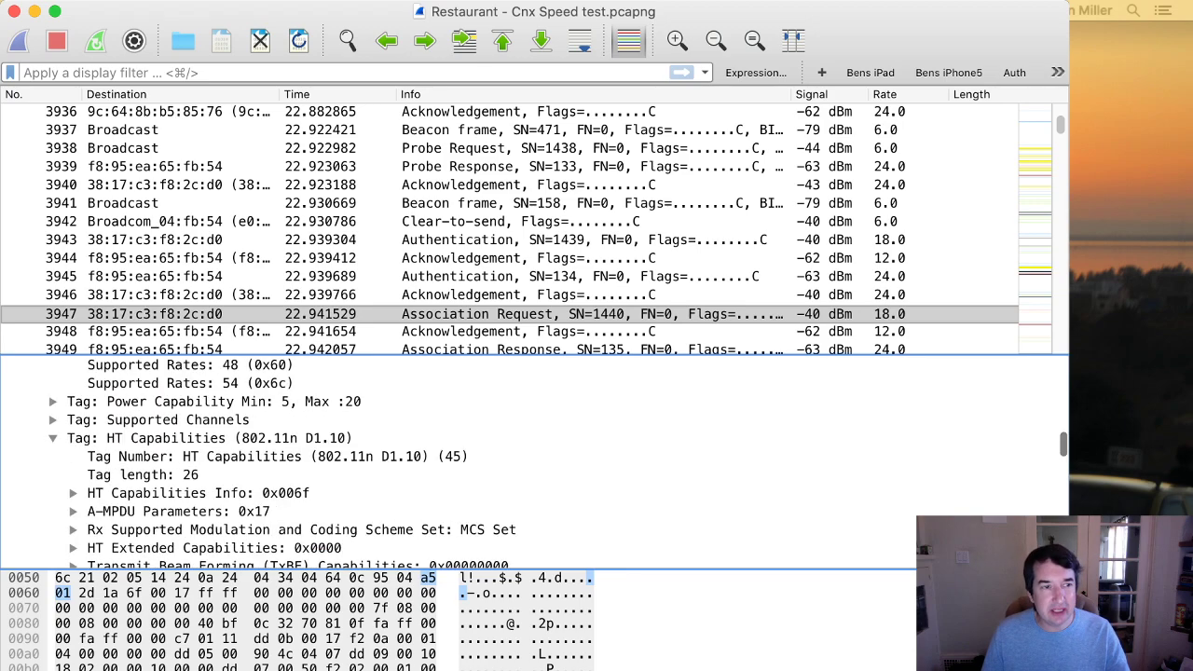
click(213, 401)
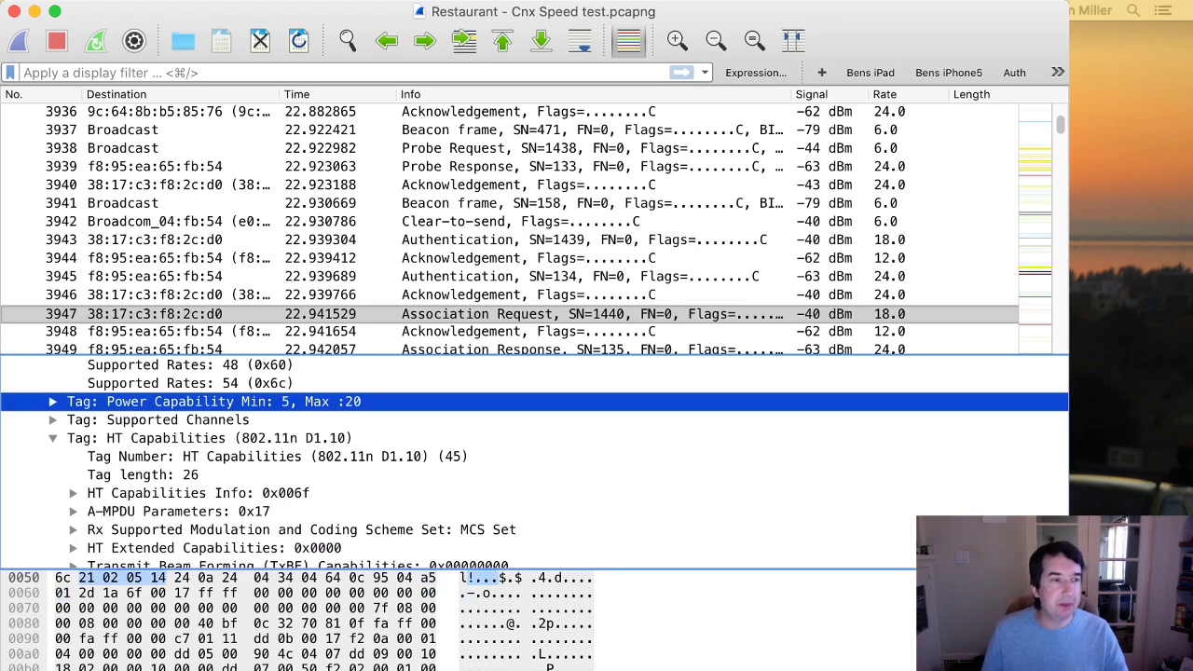
click(157, 419)
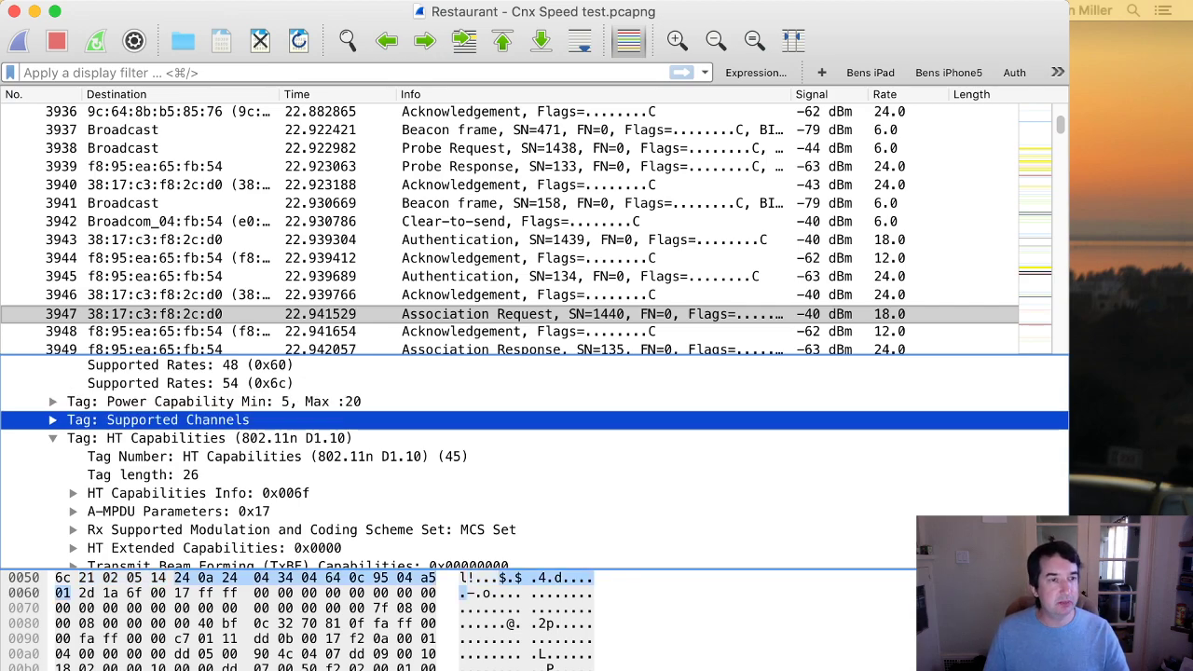
- Collapse the HT Capabilities, Extended Capabilities, VHT Capabilities and Operating Mode Notification tags of frame 3947
scroll(535, 462, down, 2)
click(209, 401)
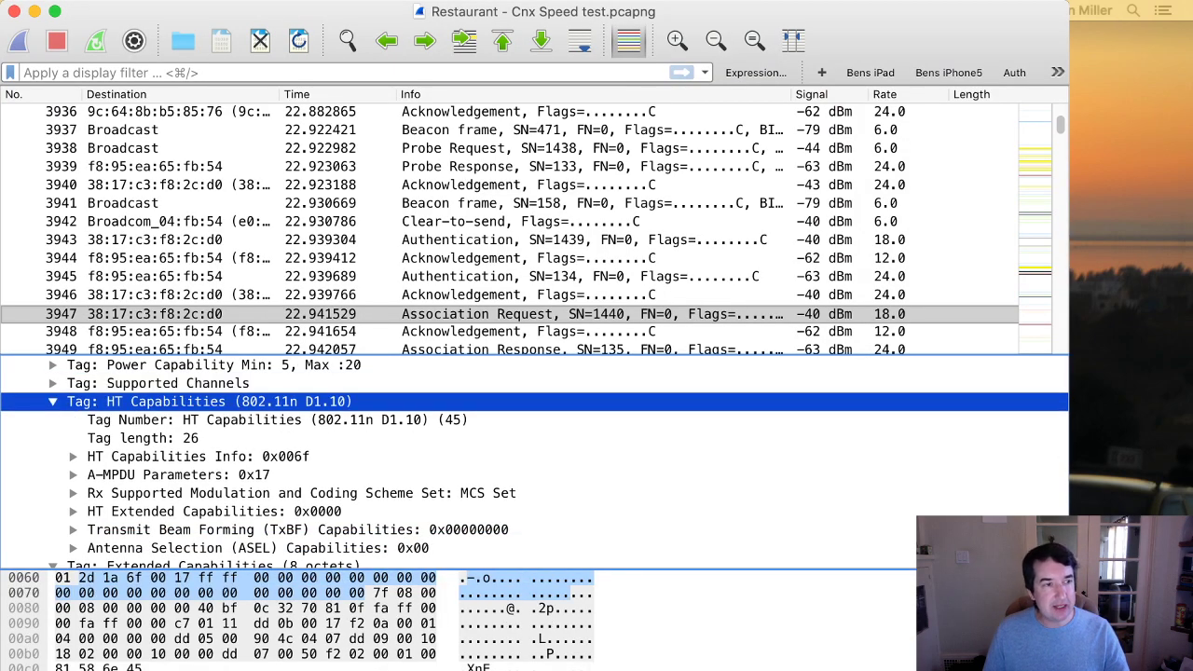
key(Left)
click(53, 420)
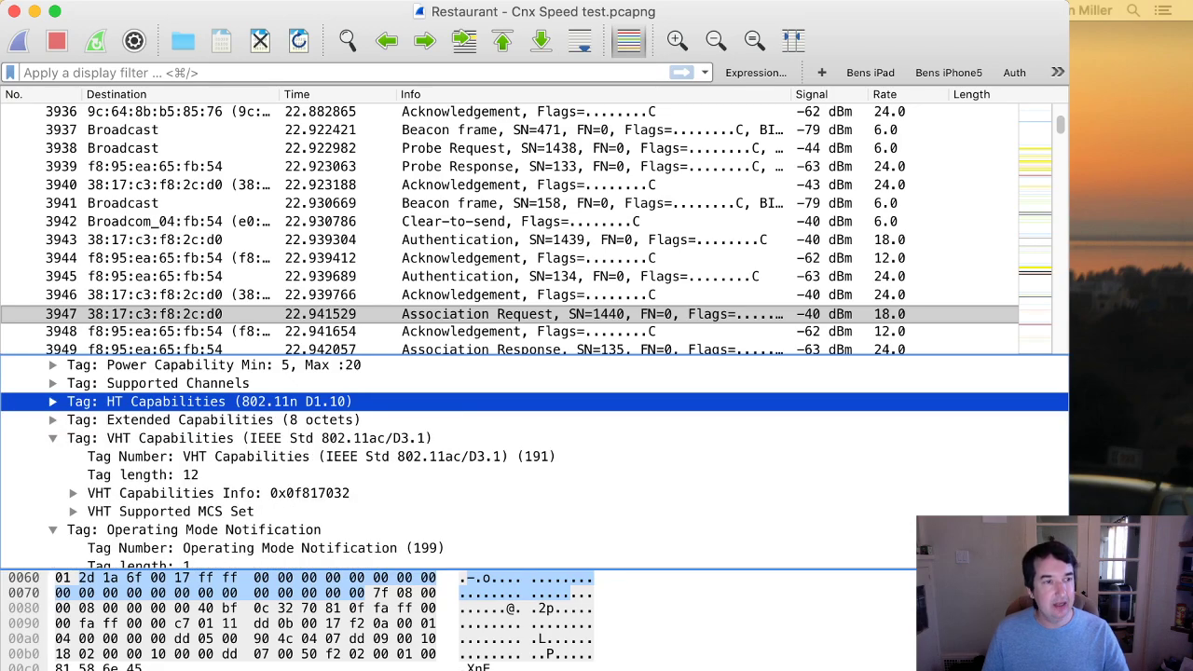
key(Down)
key(Down)
key(Left)
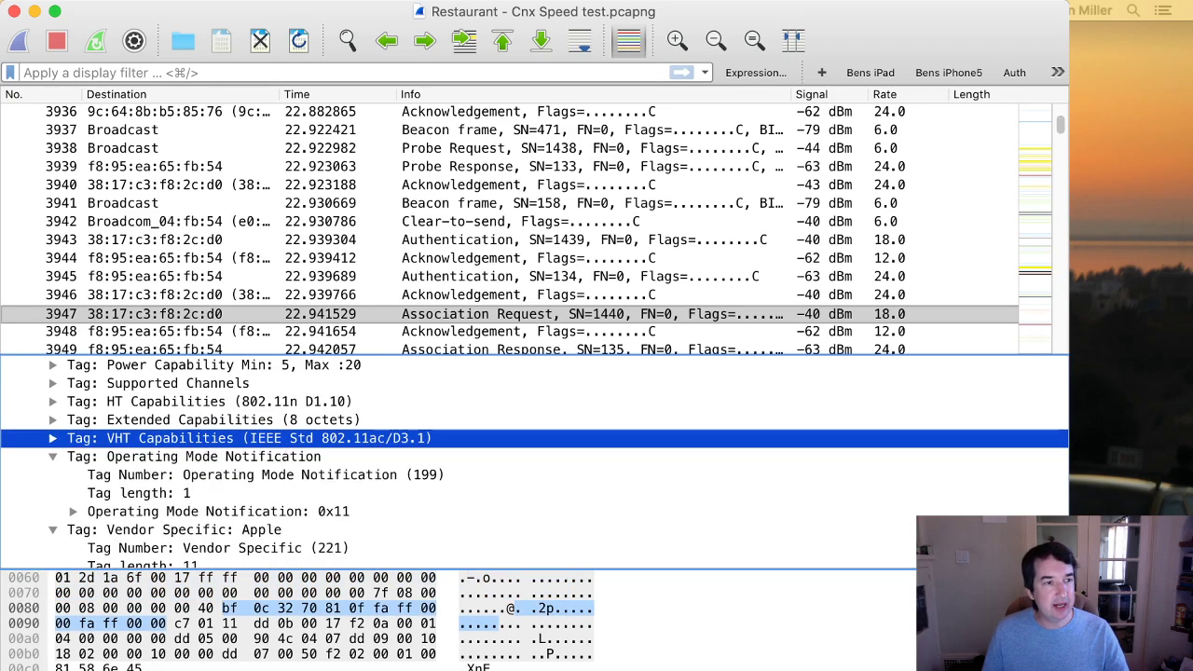
key(Down)
key(Left)
key(Up)
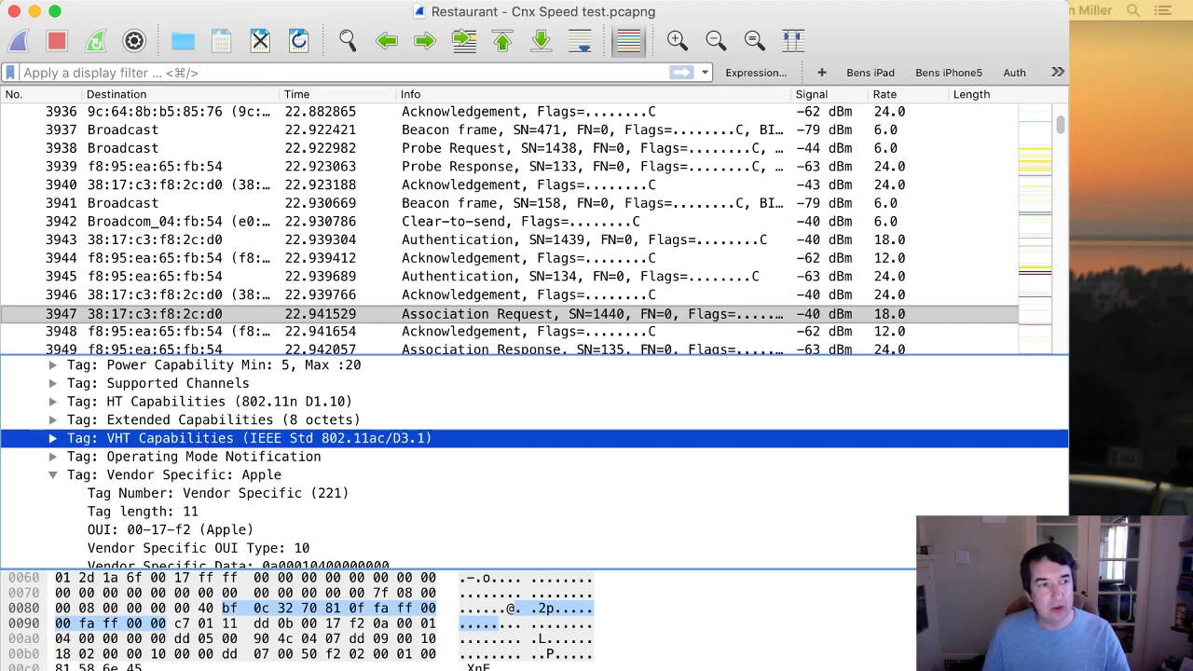
- Collapse the Apple, Epigram, Broadcom and Microsoft WMM/WME vendor-specific tags and reselect the VHT Capabilities tag
click(52, 474)
click(52, 493)
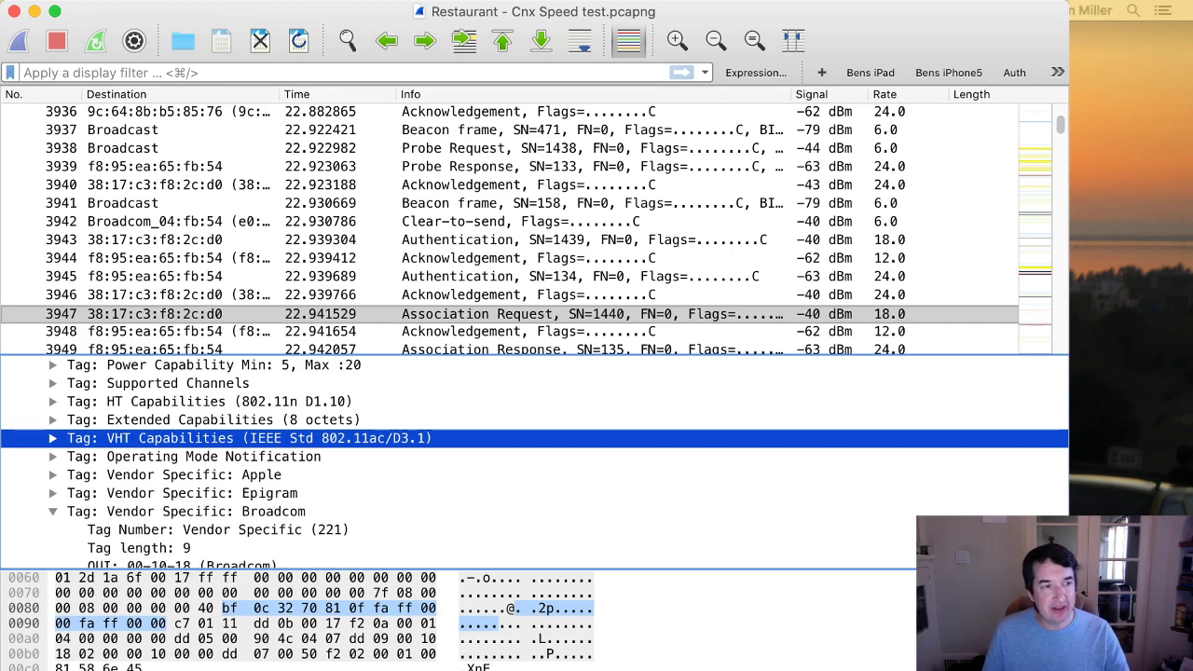
key(Down)
key(Down)
key(Down)
key(Down)
key(Left)
key(Down)
key(Right)
key(Up)
key(Up)
key(Up)
key(Up)
key(Up)
key(Down)
key(Down)
key(Down)
key(Down)
key(Down)
key(Left)
key(Up)
key(Up)
key(Up)
key(Up)
key(Up)
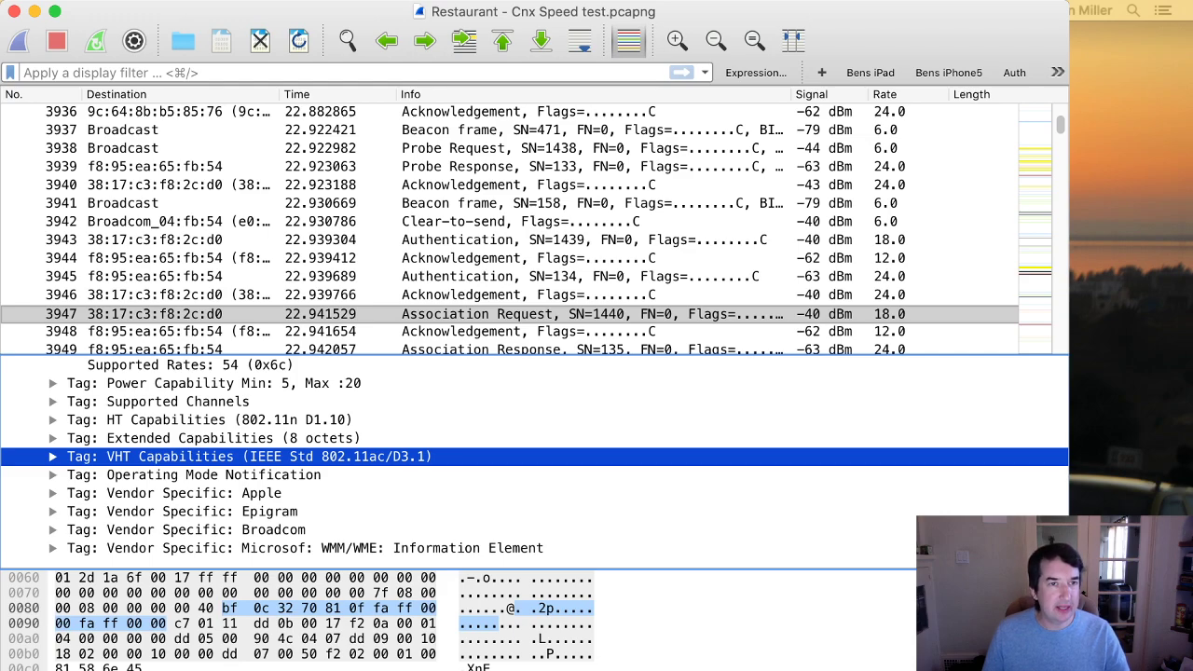
- Filter the capture with wlan.fc.type_subtype == 0x4 and examine the SSID and other tags of Probe Request frame 3938
key(Tab)
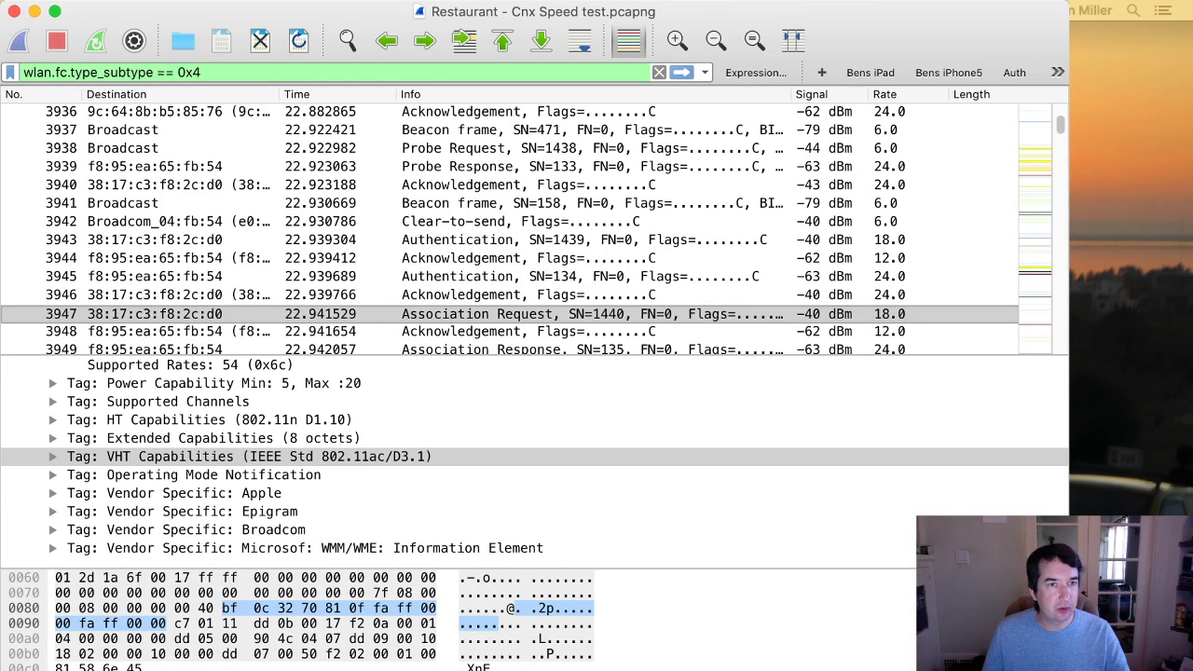
key(Return)
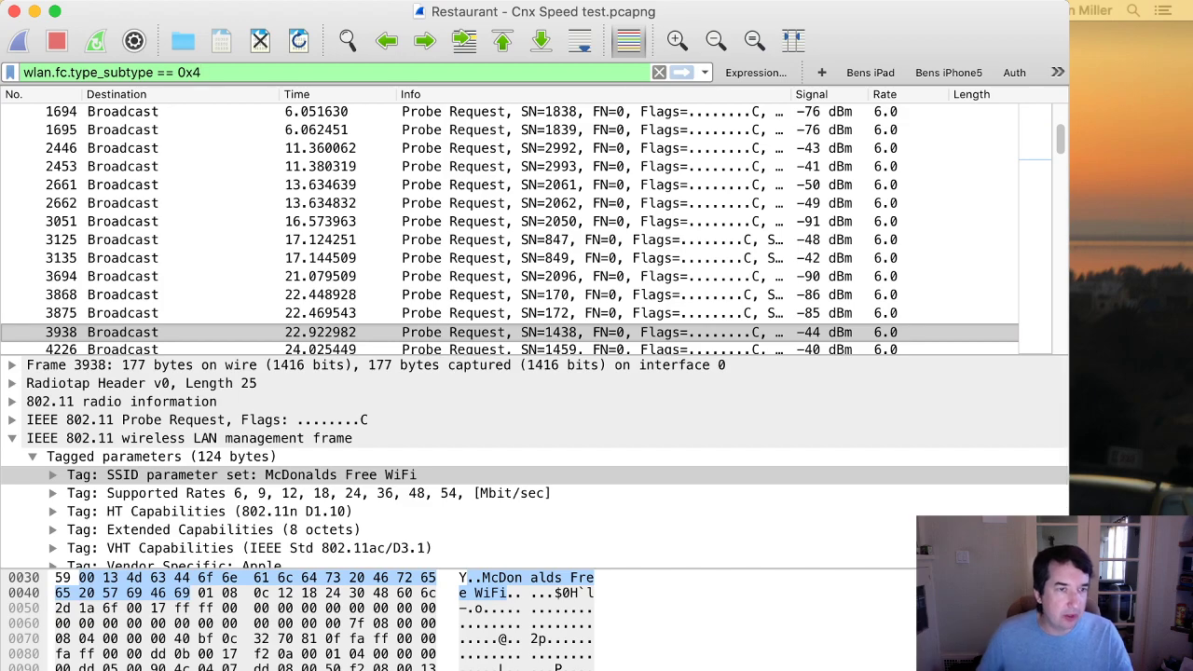
click(242, 474)
scroll(534, 462, down, 4)
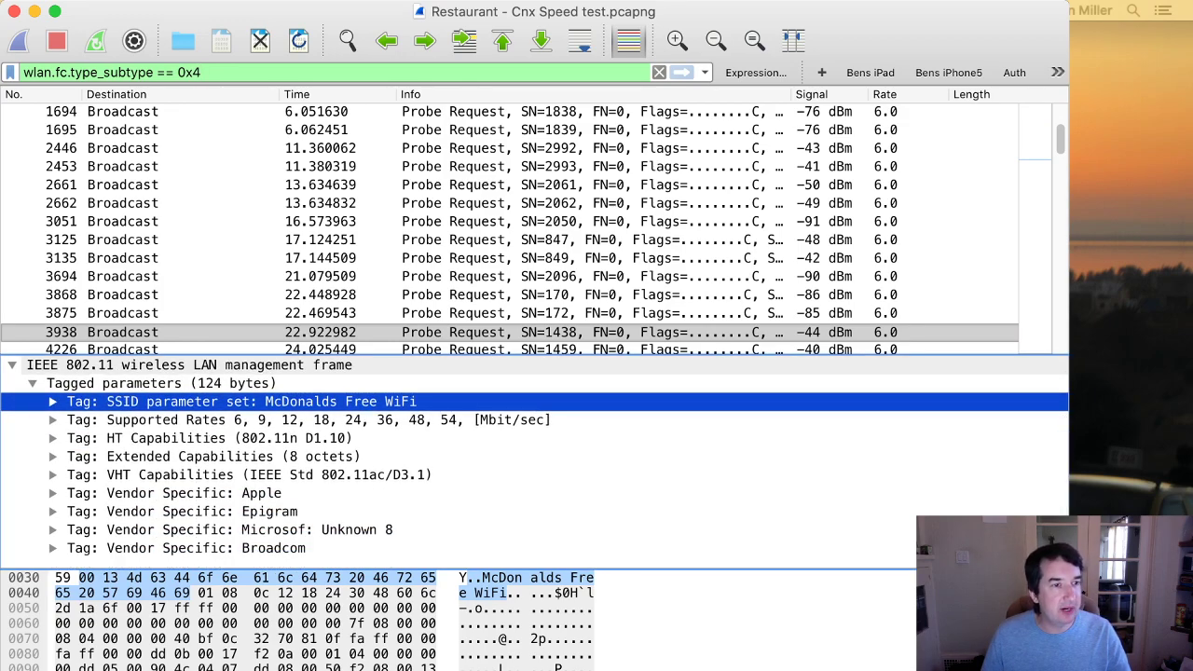
- Browse the Probe Request frames between 2453 and 3875 and compare their SSID and capability tags
click(509, 314)
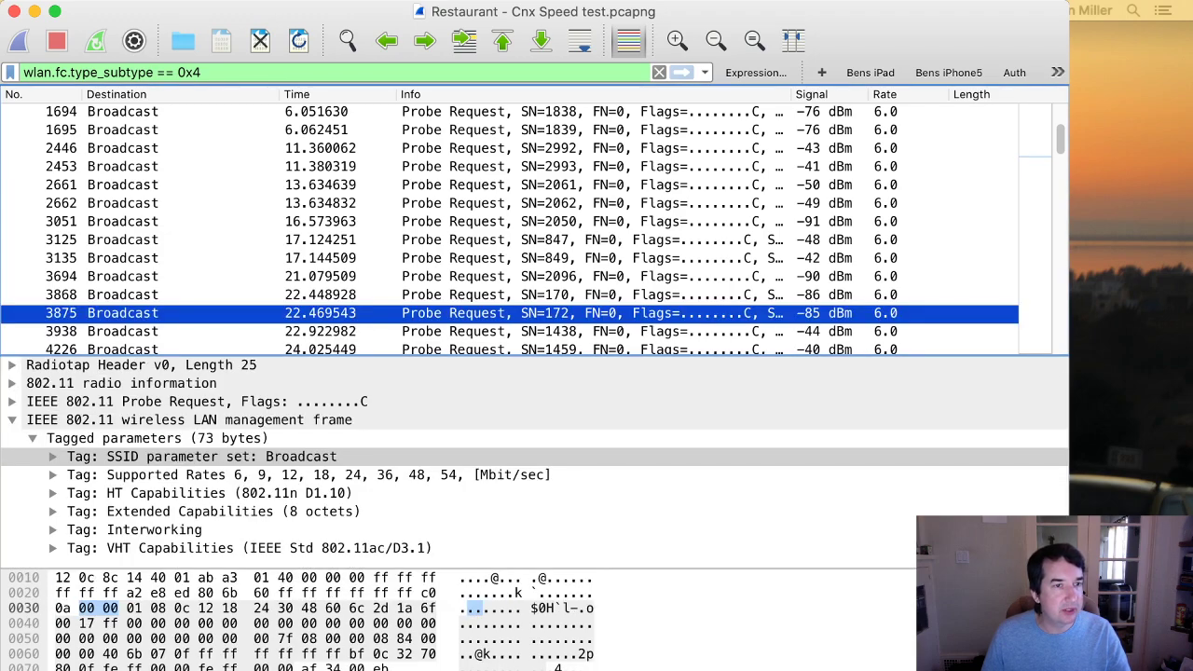
key(Up)
key(Up)
key(Up)
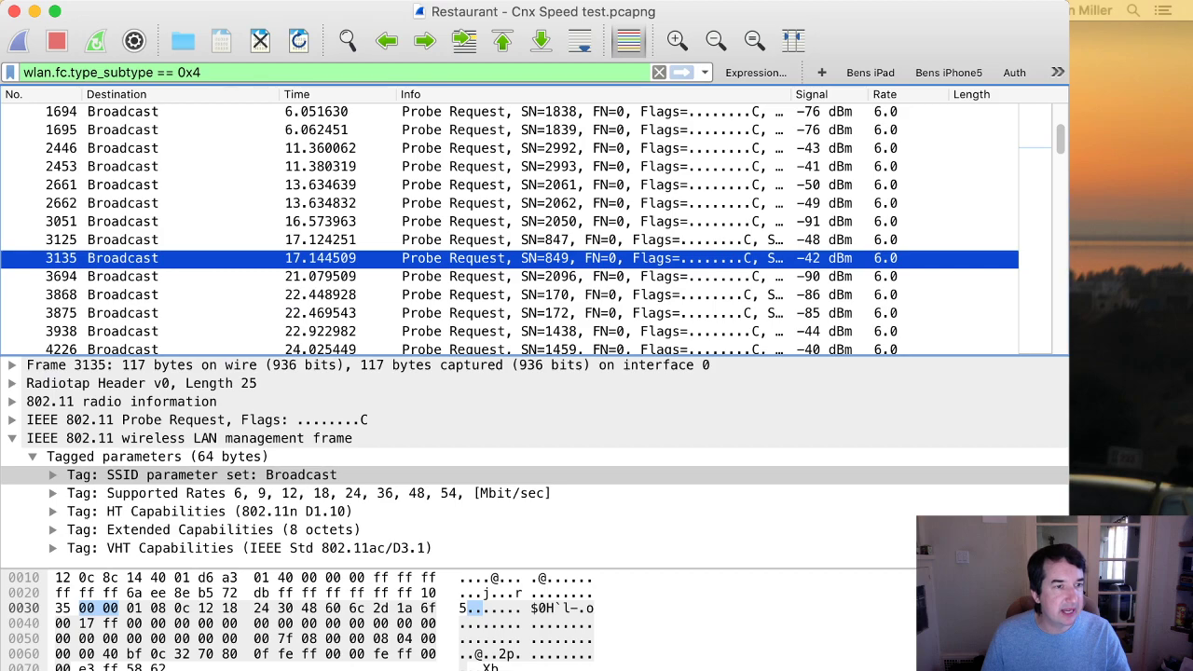
key(Down)
key(Down)
key(Up)
key(Up)
key(Up)
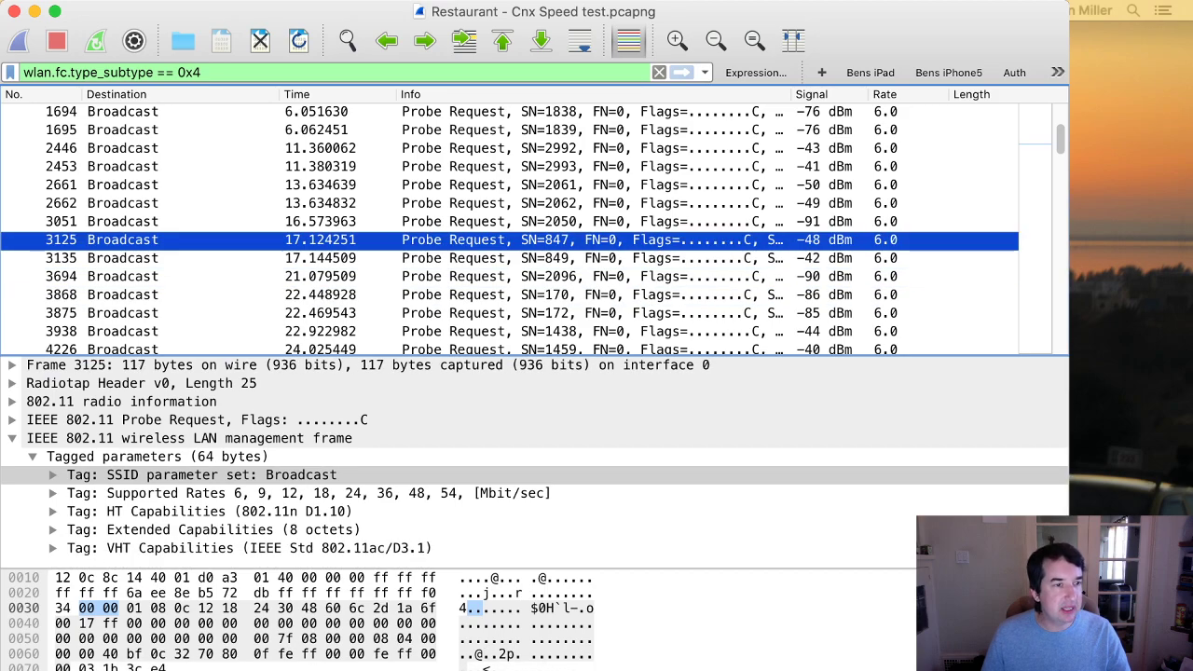
key(Up)
key(Up)
key(Up)
key(Up)
key(Up)
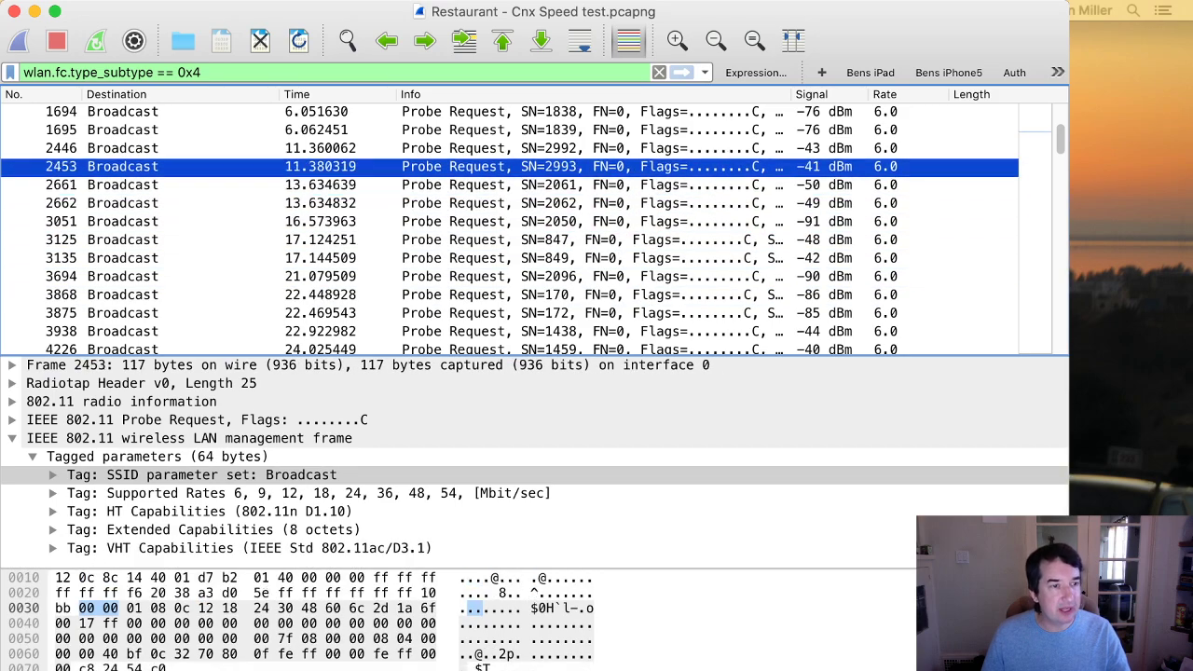
key(Down)
key(Down)
key(Down)
key(Down)
key(Down)
key(Down)
key(Down)
key(Down)
key(Down)
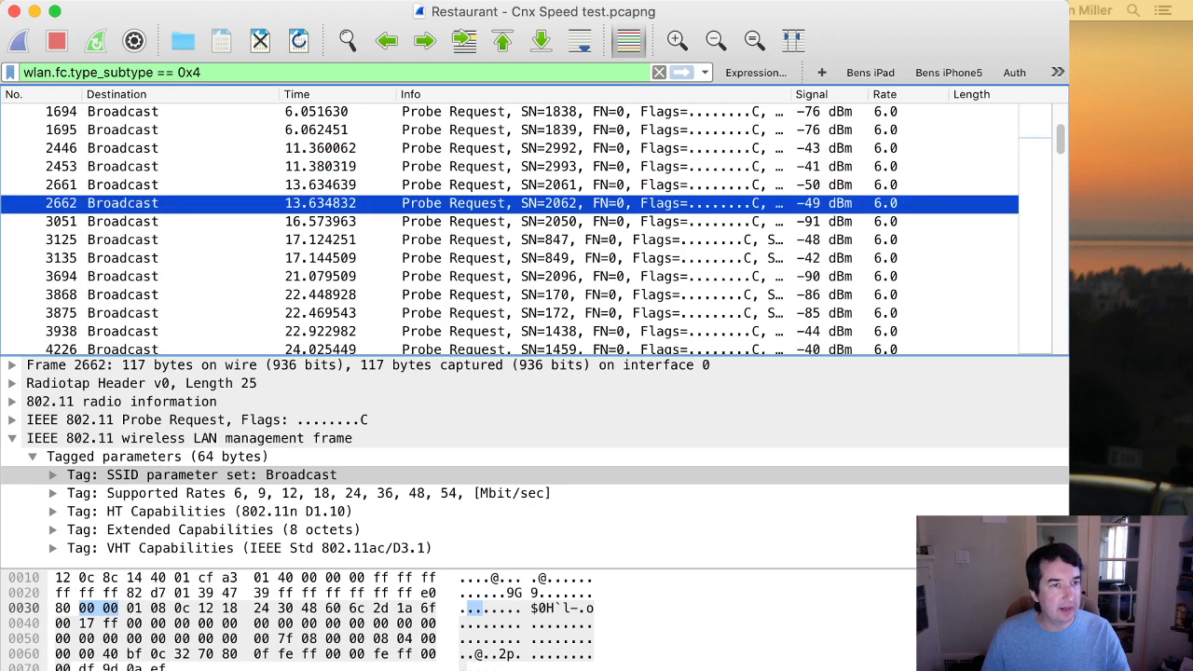
- Expand the Interworking tag of Probe Request frame 3875 and examine its fields
key(Tab)
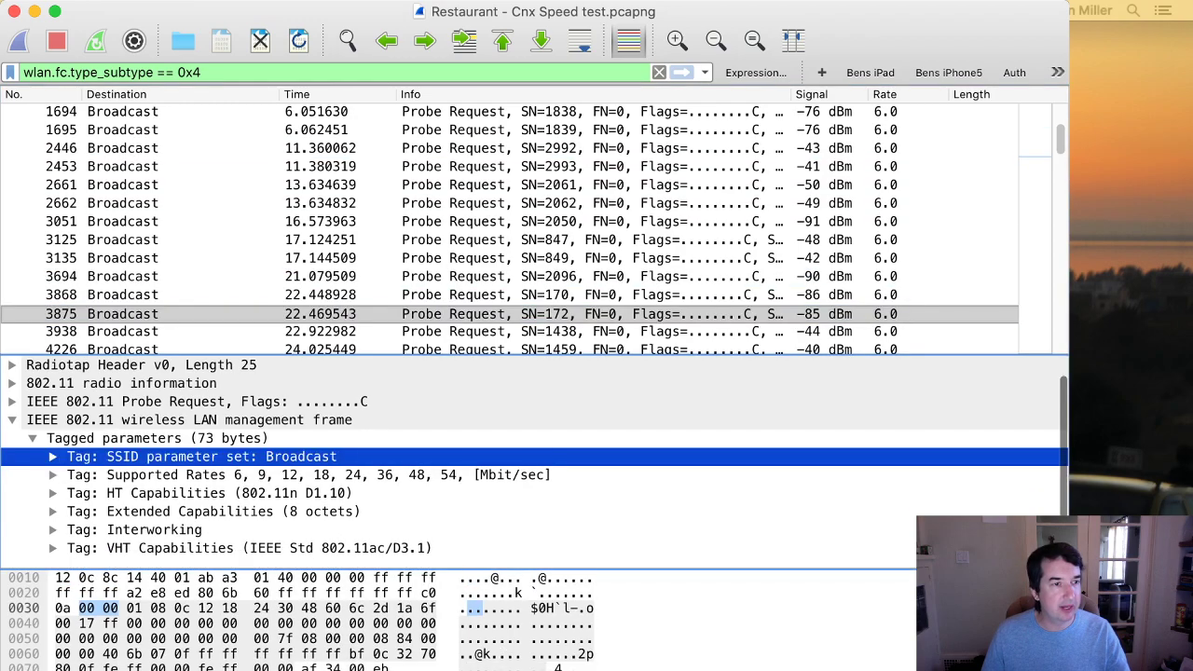
click(53, 530)
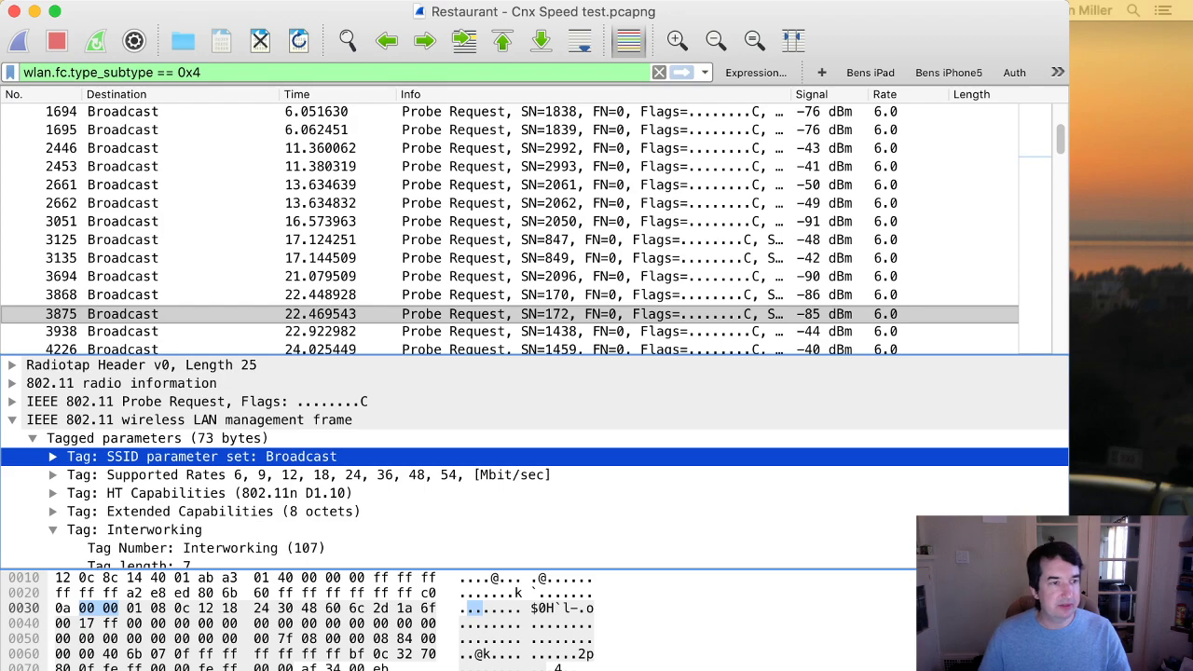
scroll(535, 461, down, 5)
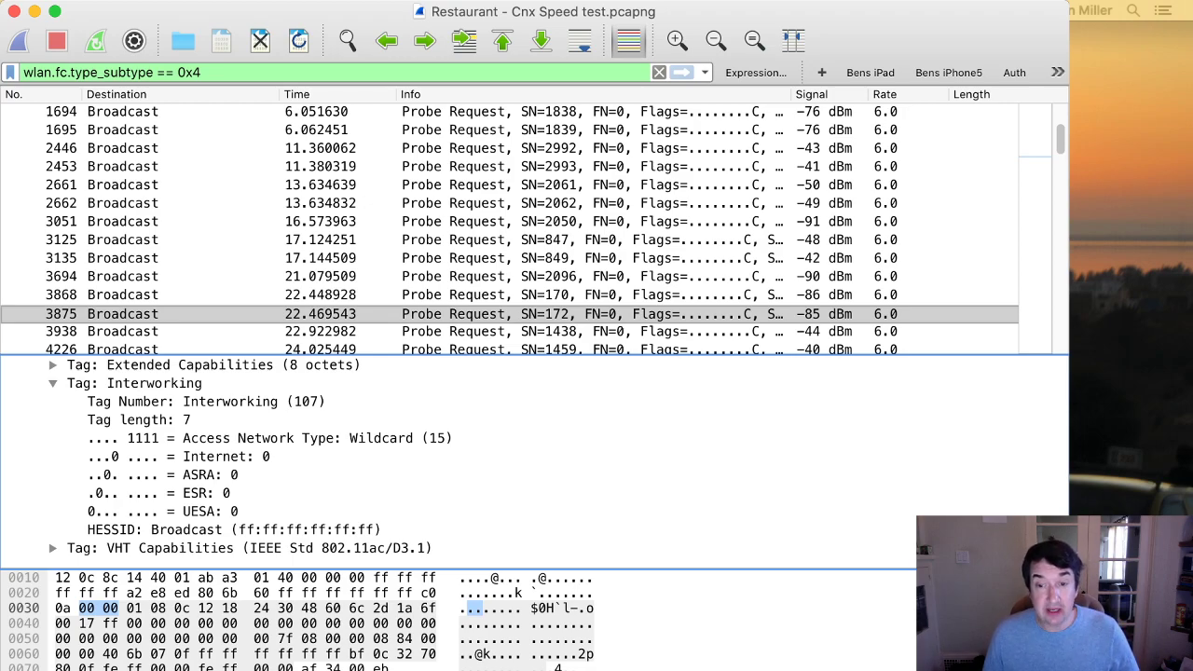
- Switch to the slide presentation and advance past the Connection Basics slide
key(super+Tab)
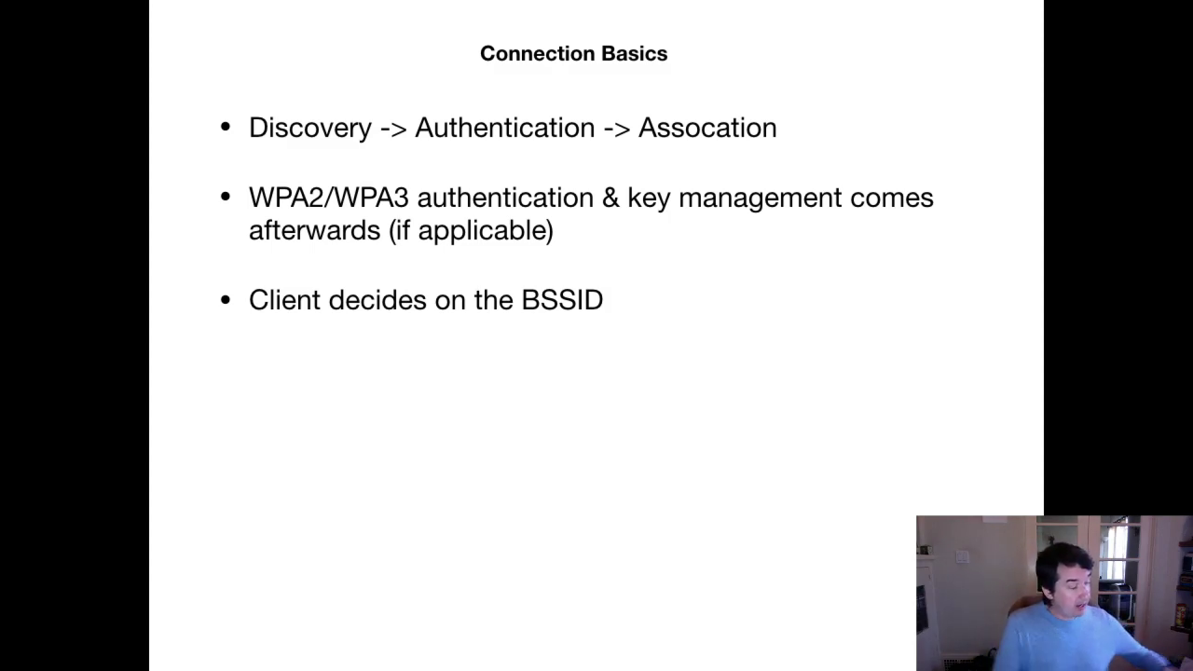
key(Right)
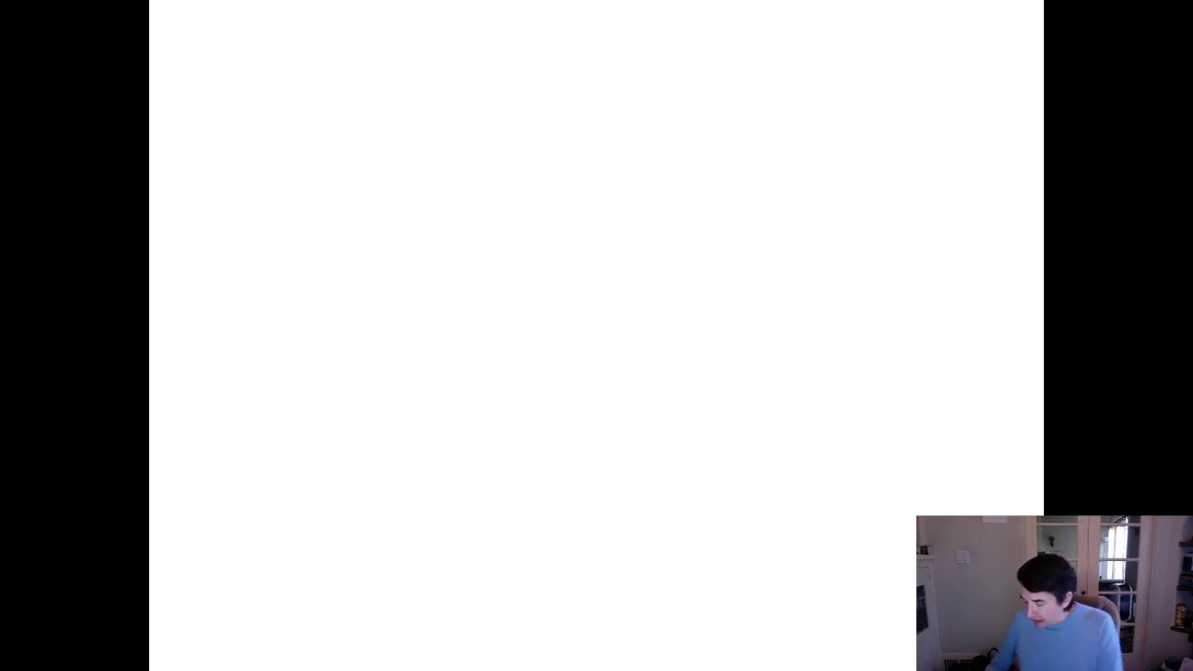